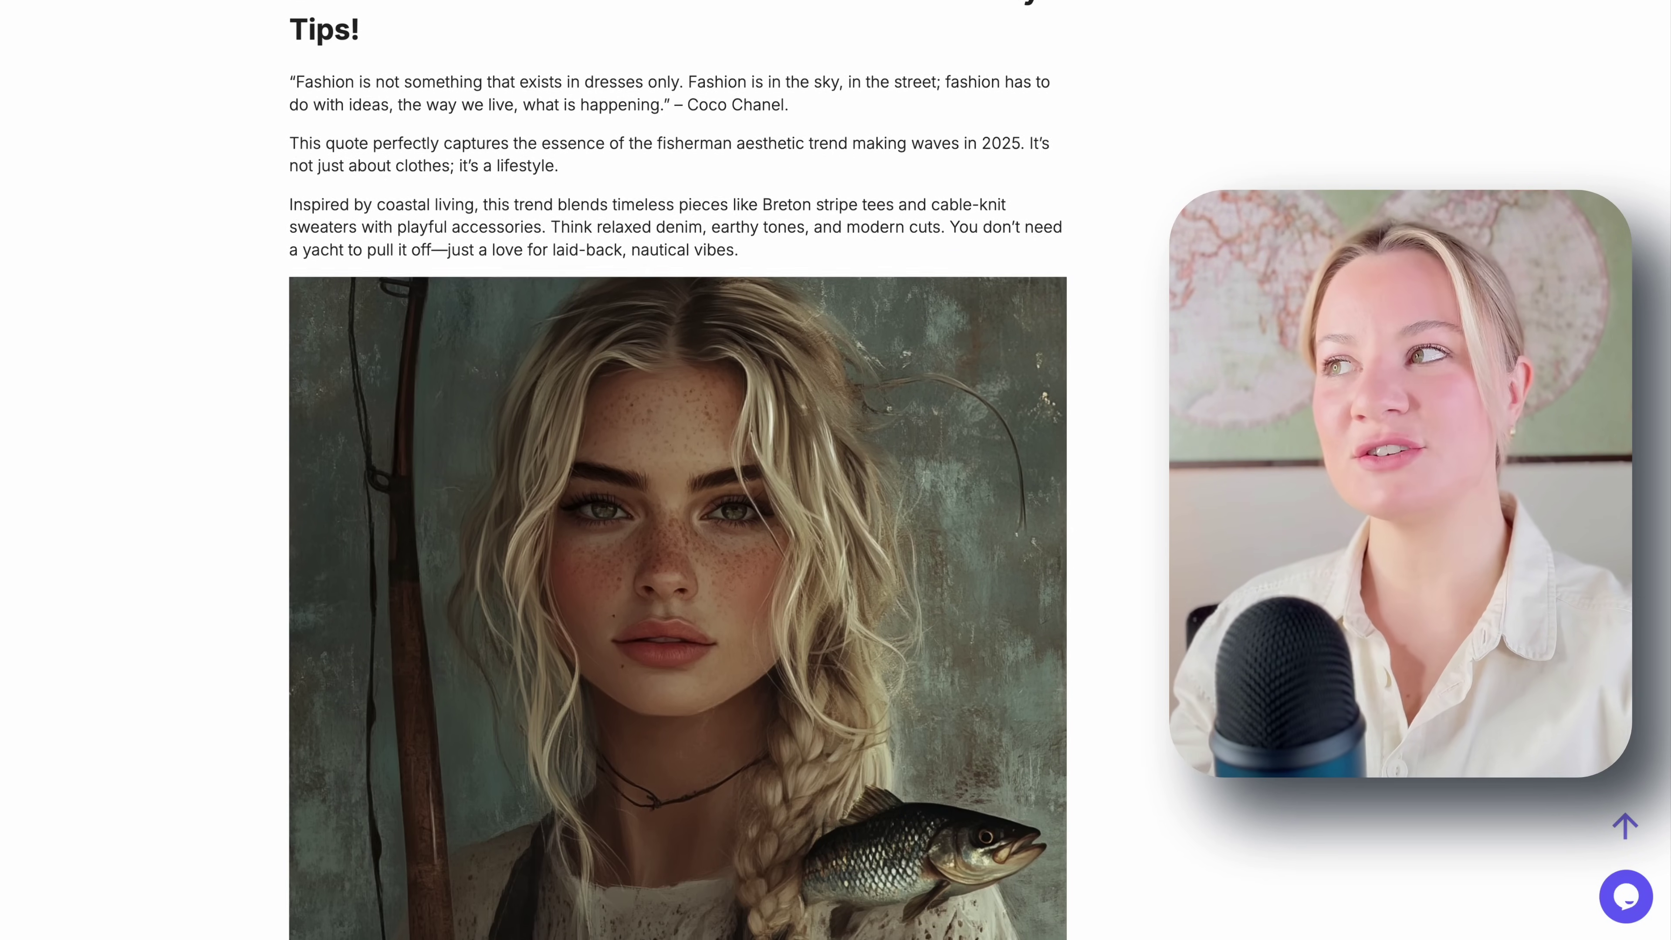
Read through the fisherman aesthetic blog article down to the section on relaxed denim and fisherman sandals.
scroll(678, 470, "down", 3)
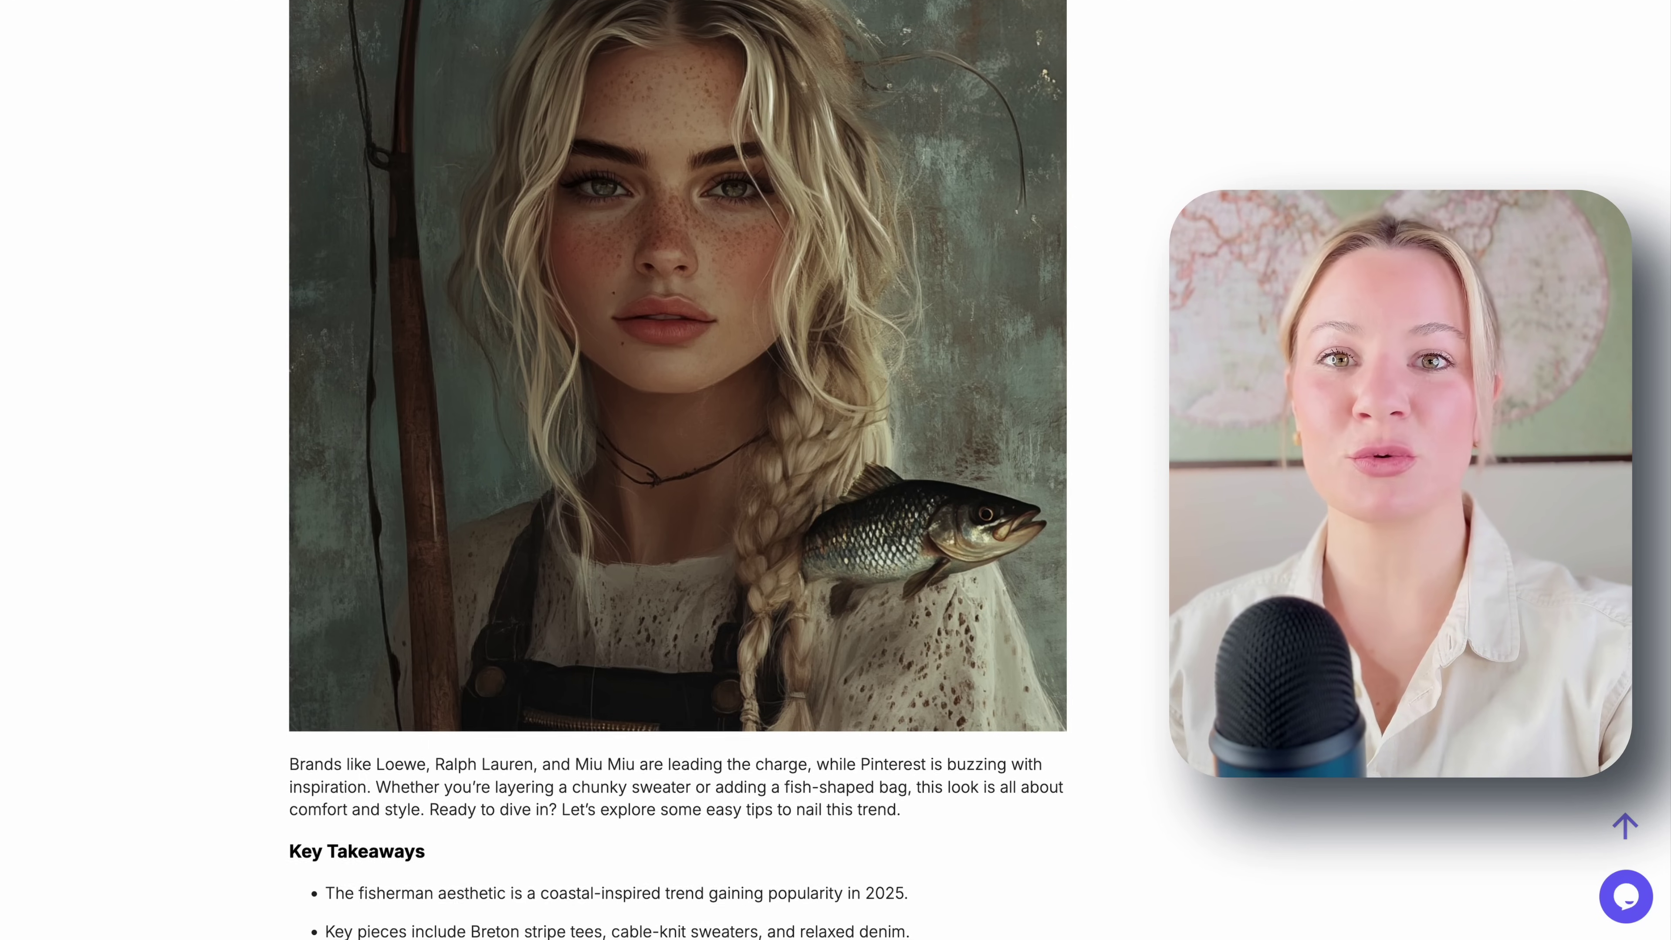
scroll(678, 470, "down", 1)
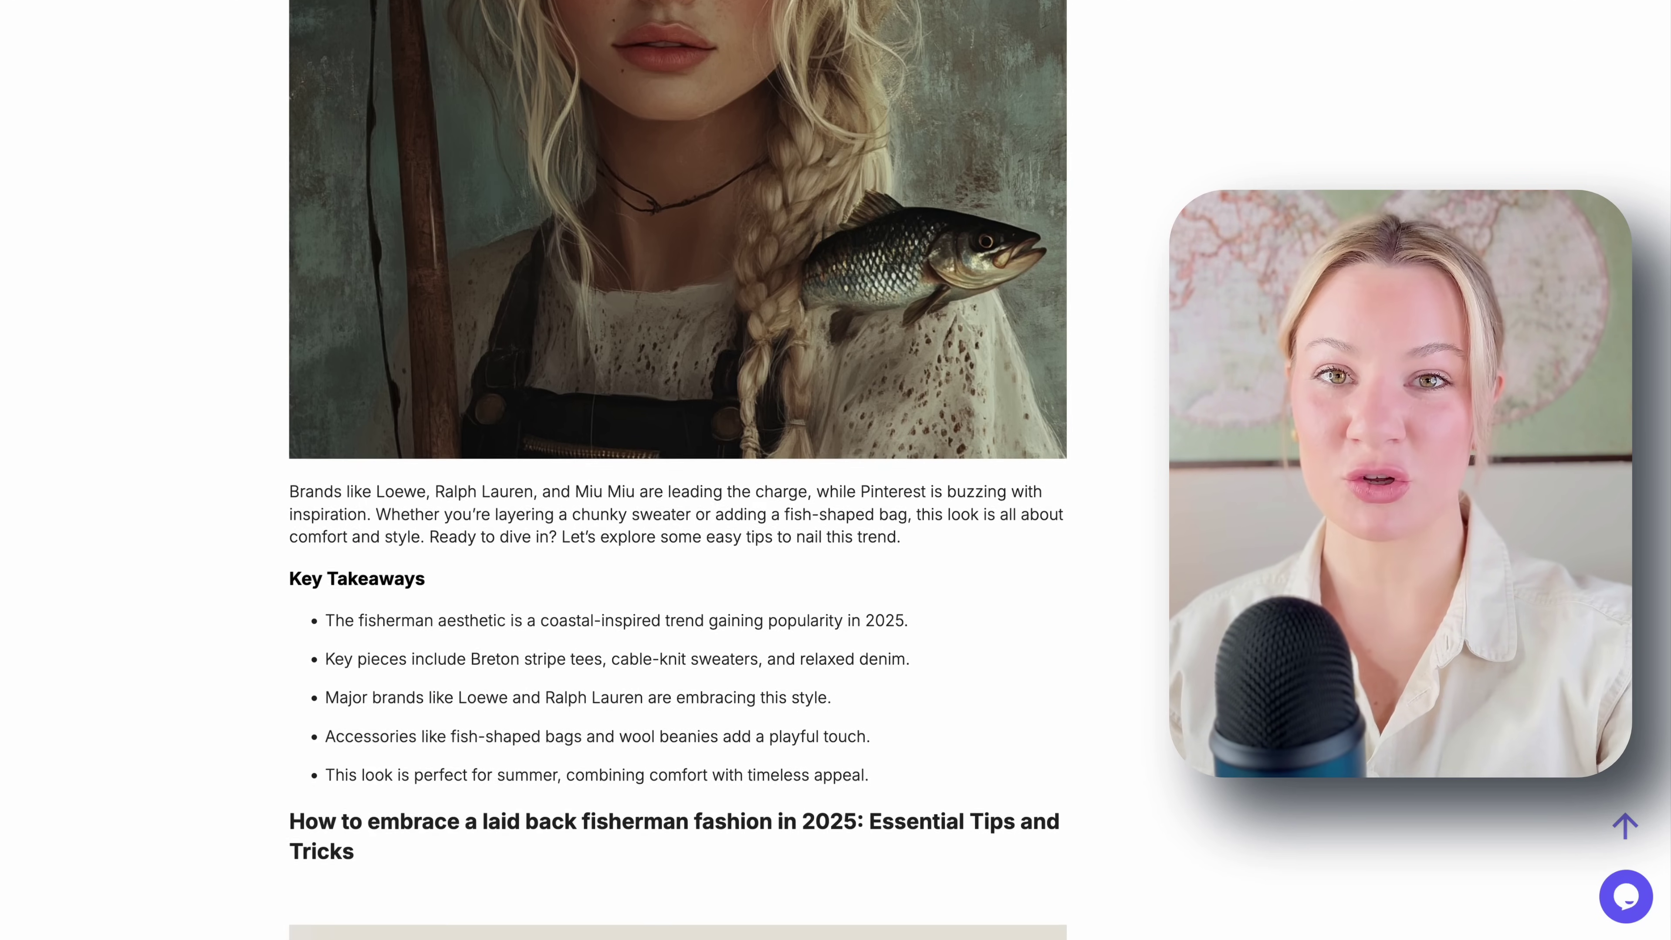
scroll(678, 470, "down", 1)
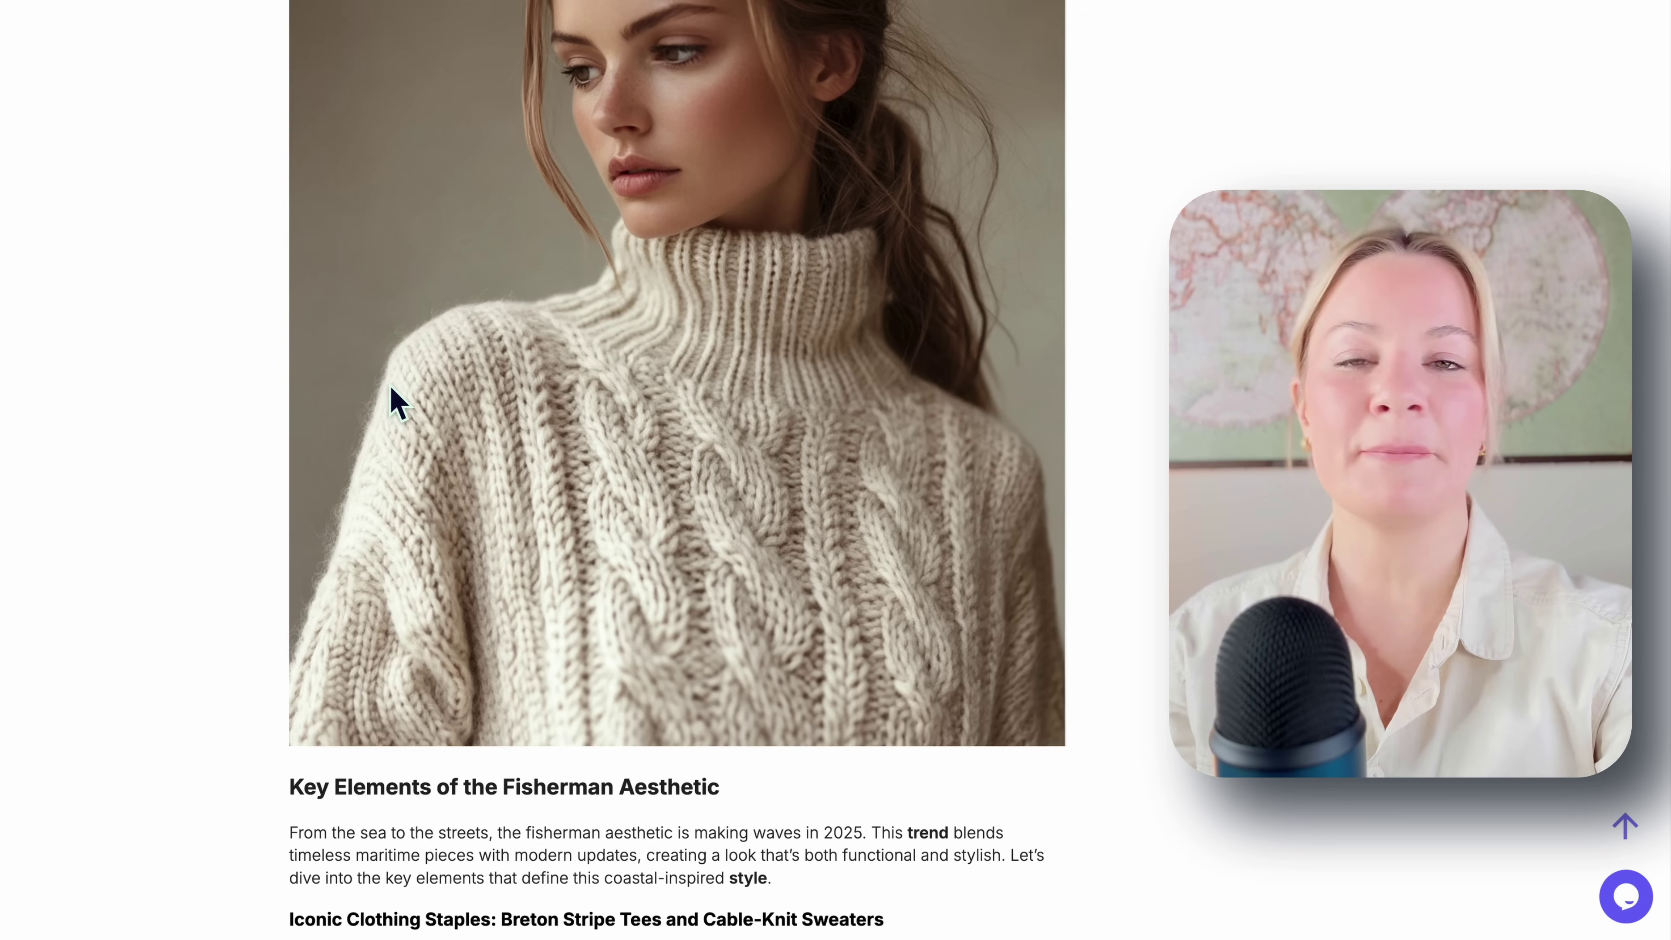
scroll(395, 403, "down", 1)
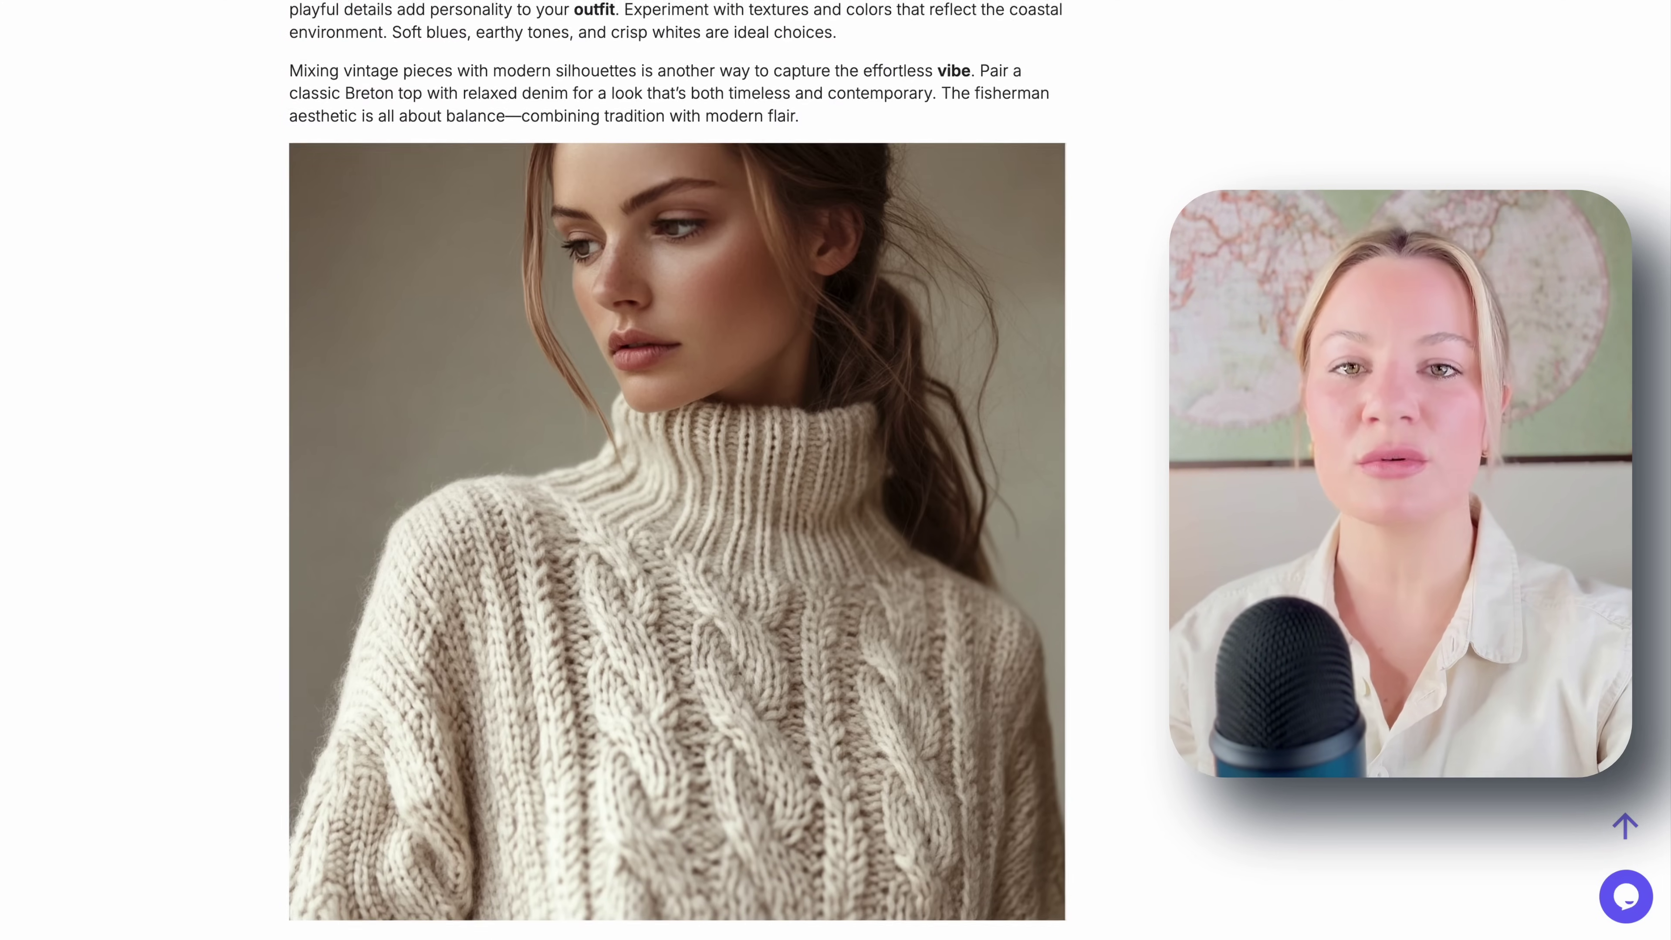
scroll(678, 470, "down", 8)
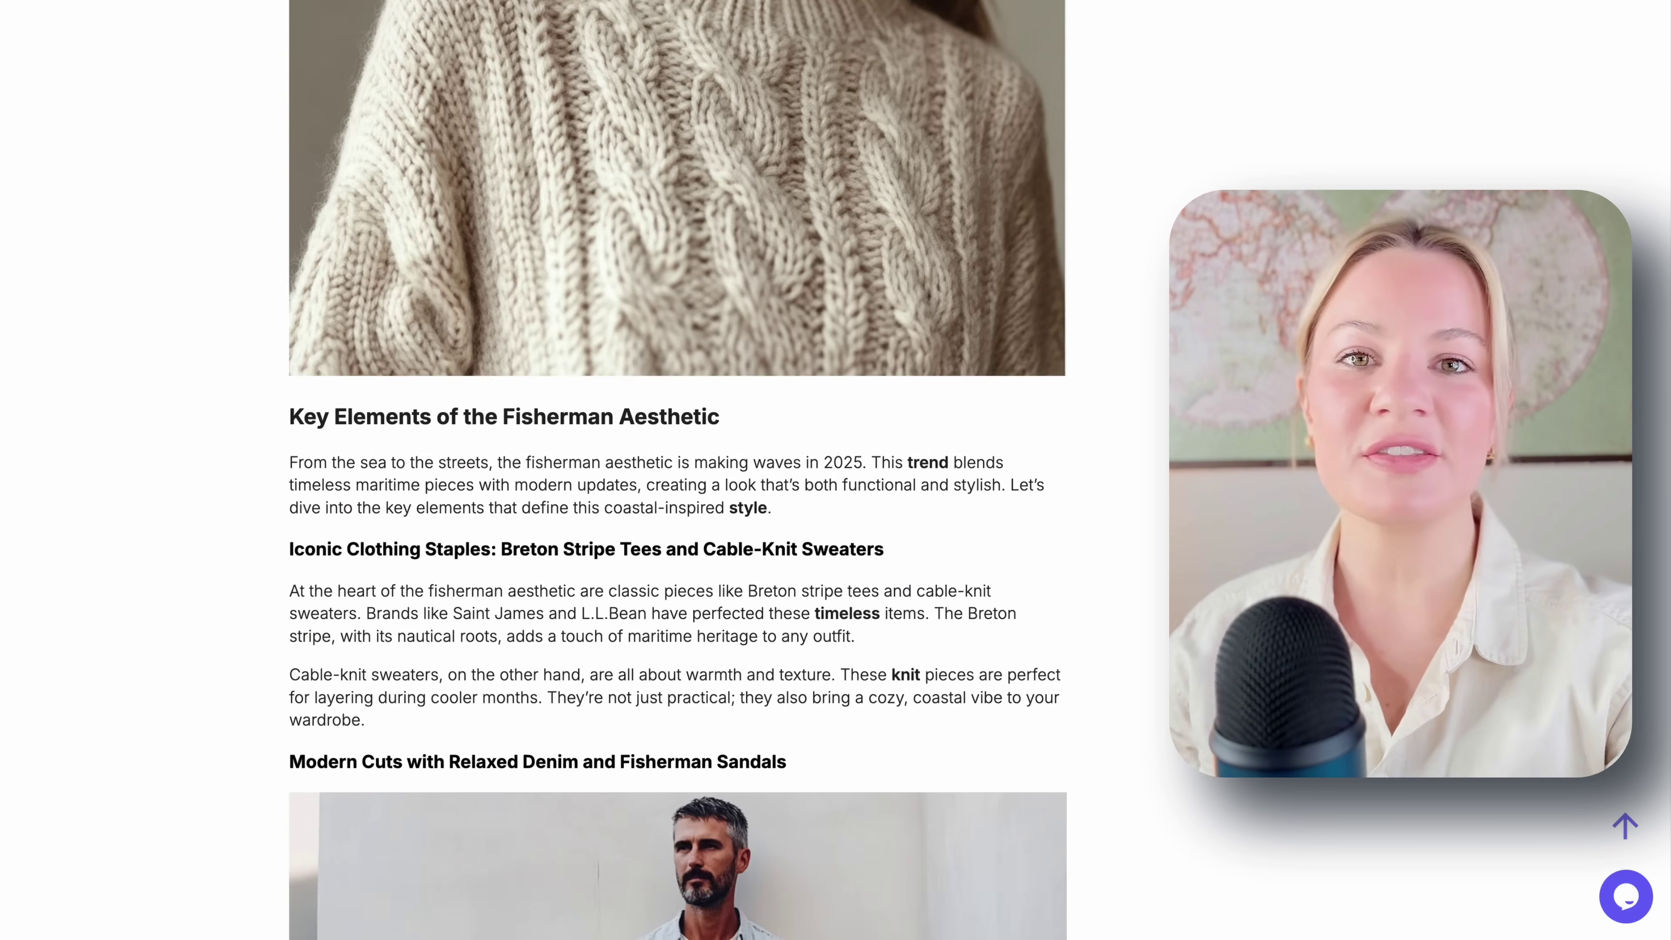
scroll(678, 470, "down", 5)
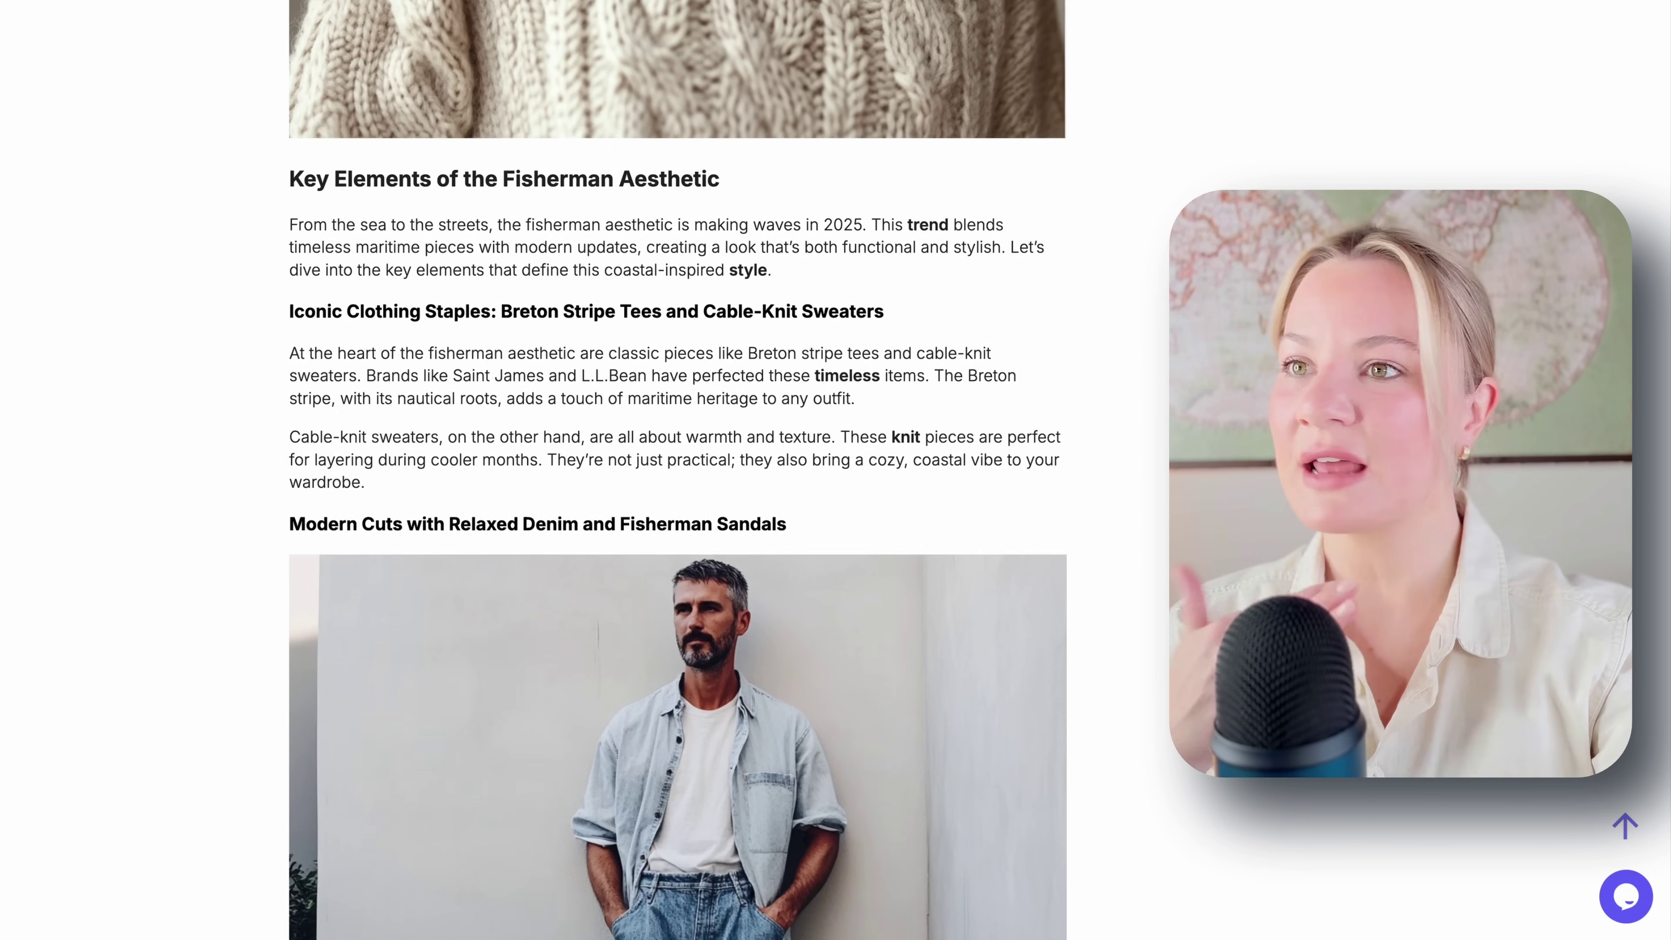
scroll(678, 471, "down", 1)
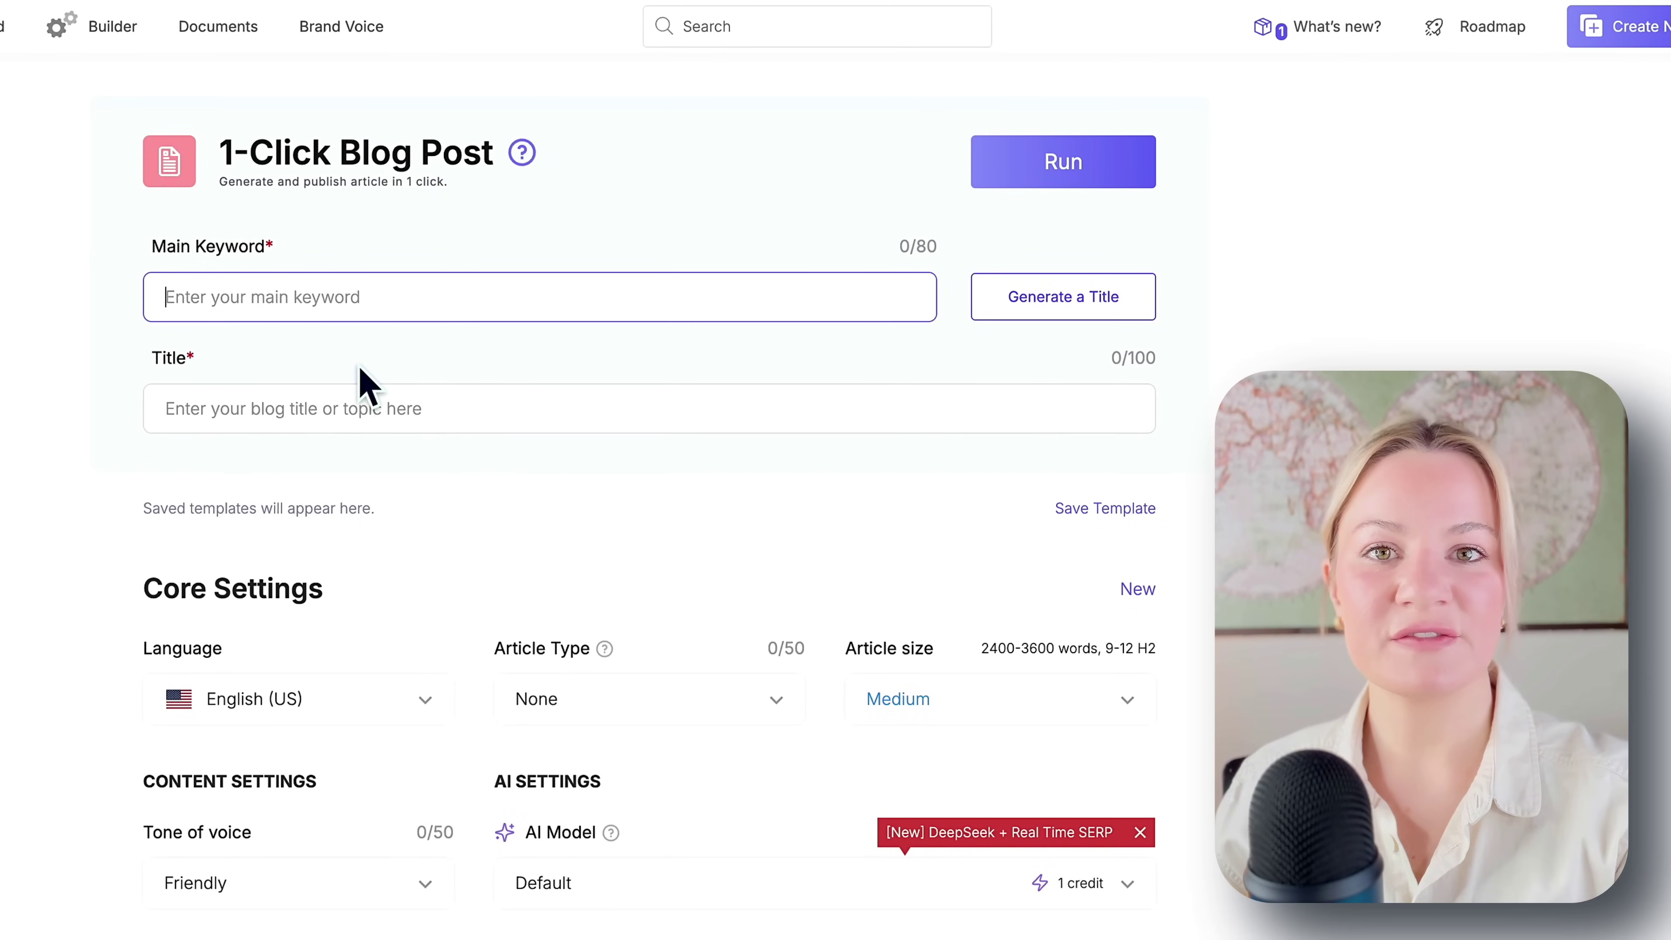
Enter "How to have fisherman aesthetic in 2025" as the main keyword and generate a title for the blog post.
type("How to have fisherman aesthetic in 2025")
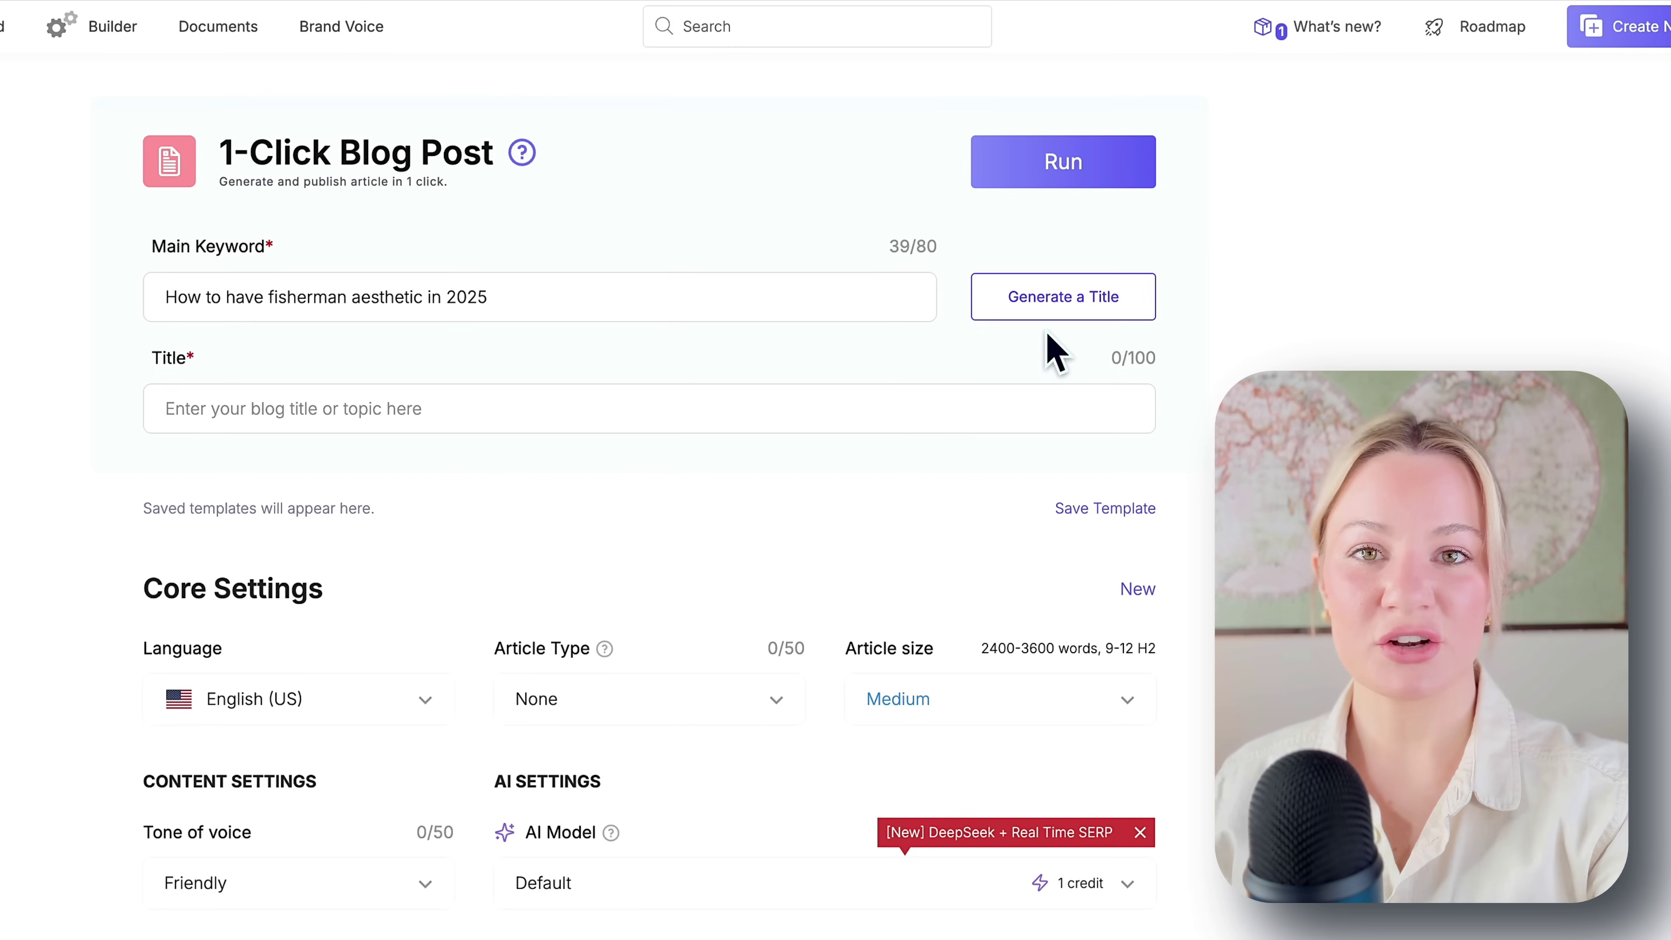
left_click(1050, 316)
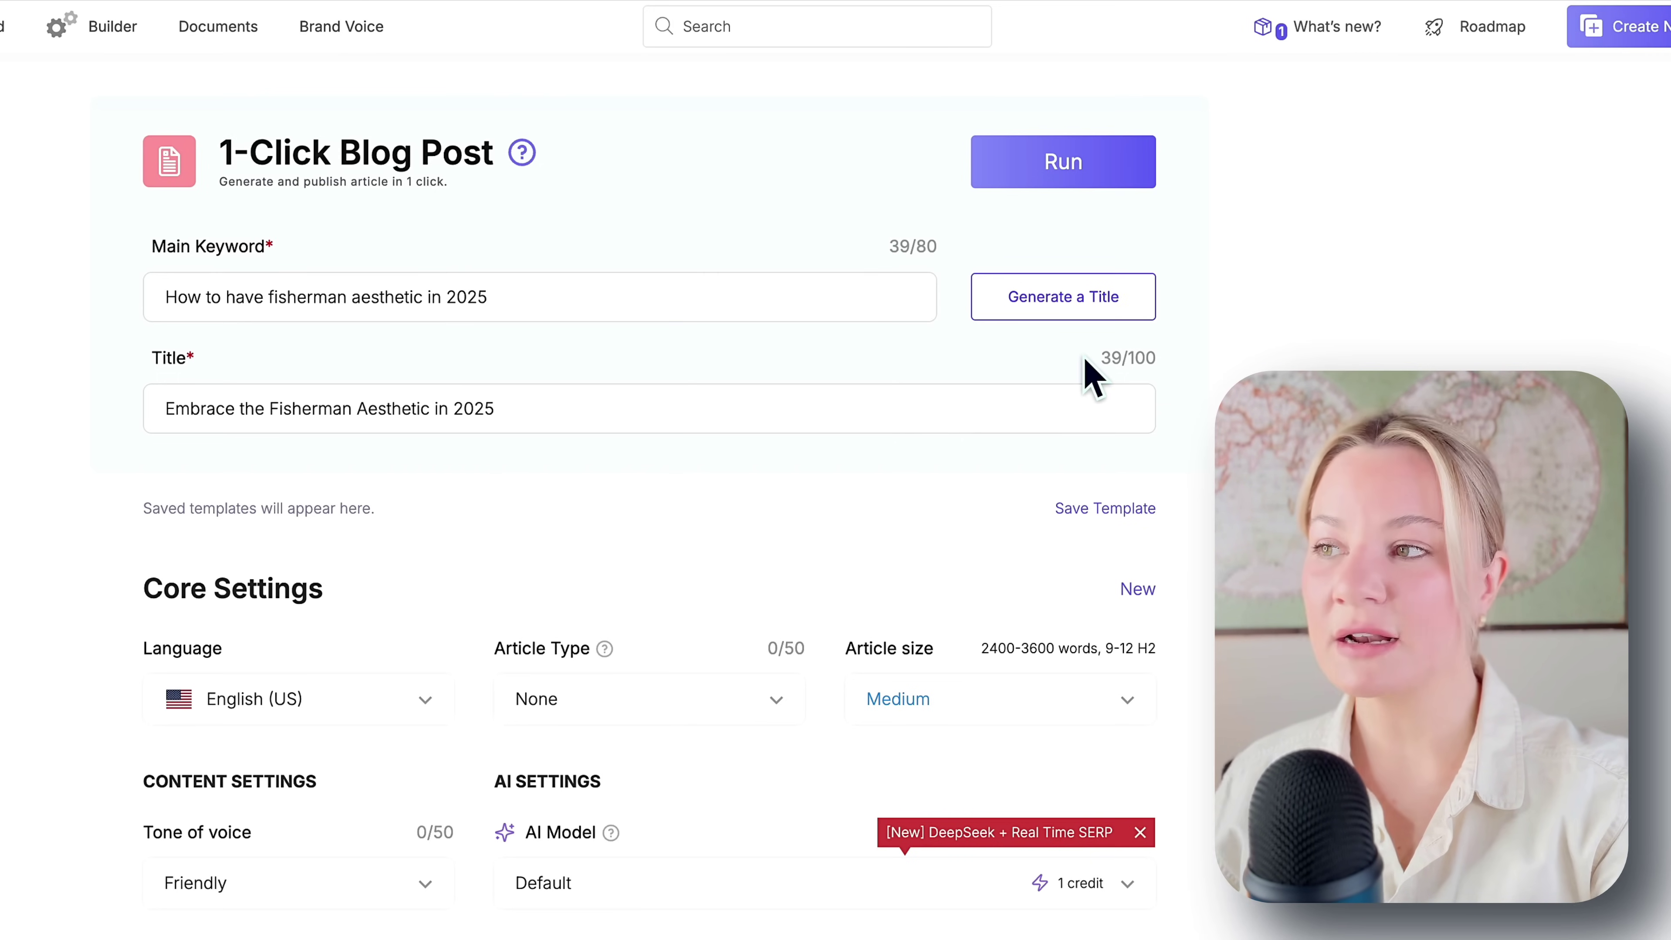
Set the AI model for the article to DeepSeek V3 + Real-Time SERP.
scroll(1142, 474, "down", 5)
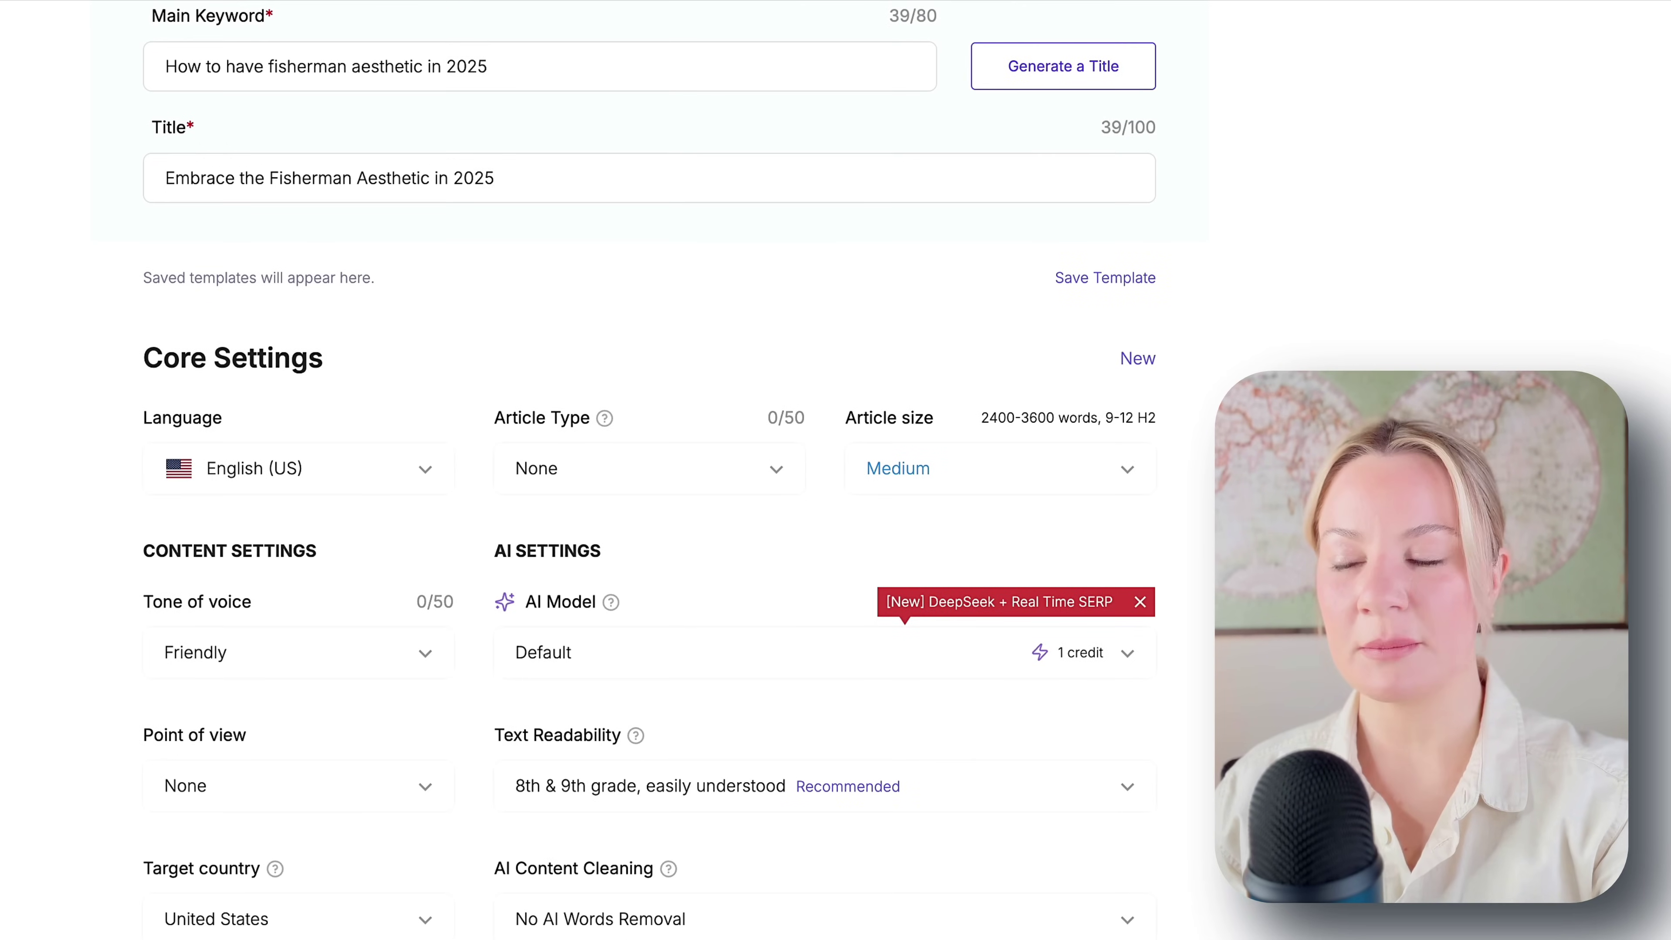
scroll(649, 461, "down", 3)
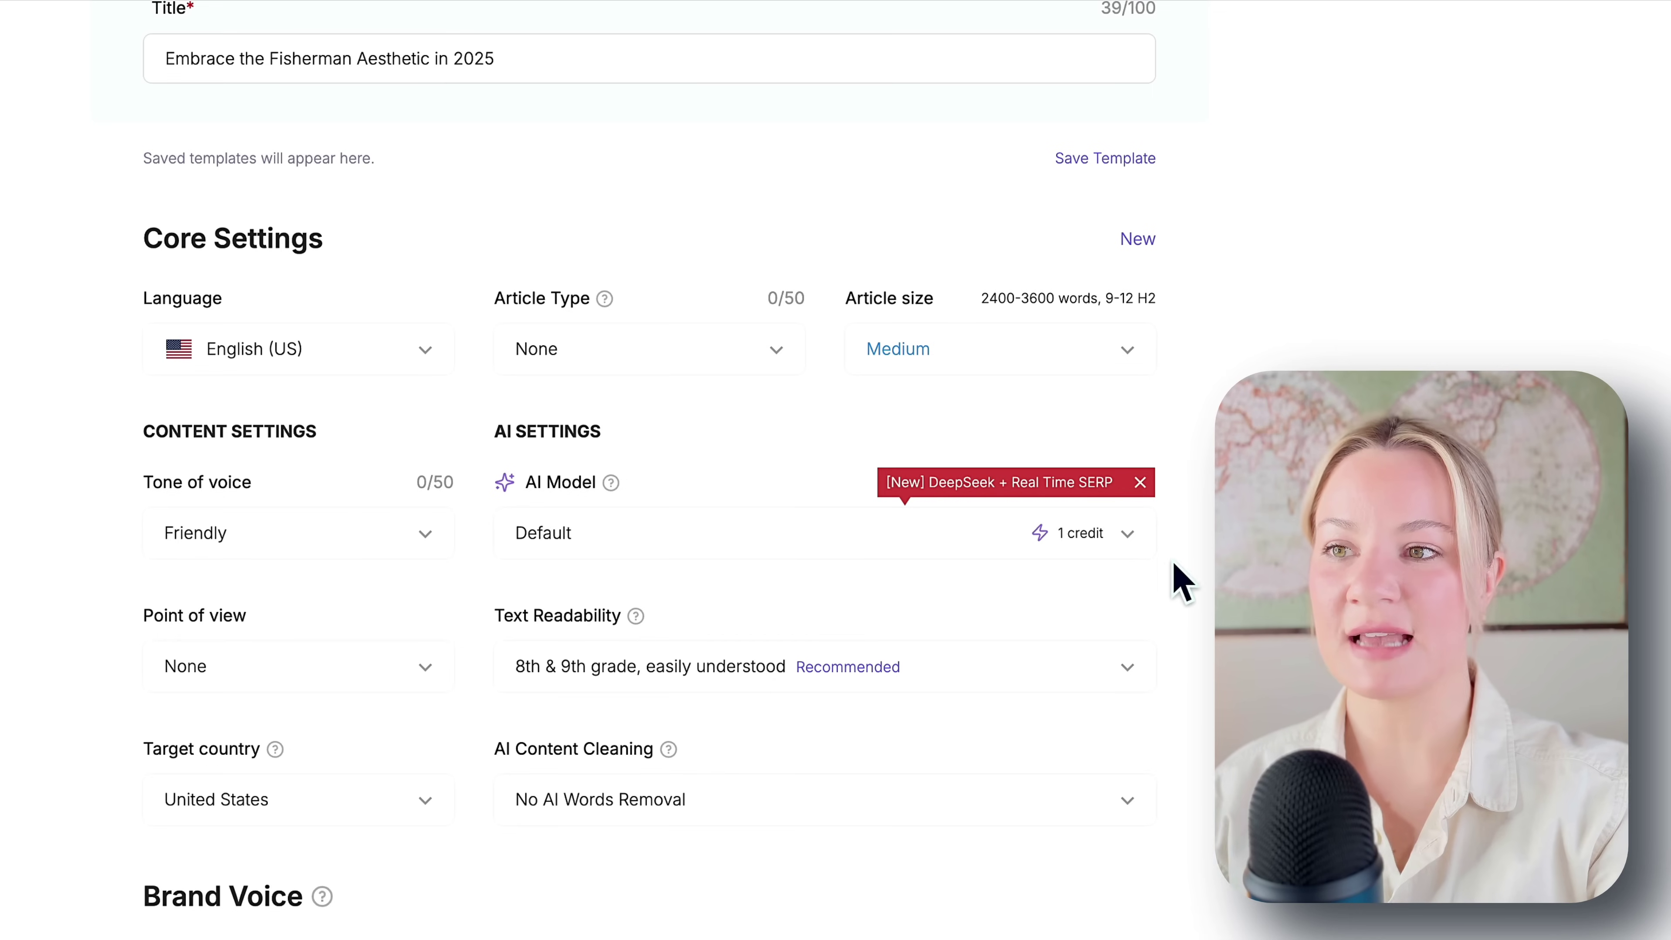
left_click(1127, 535)
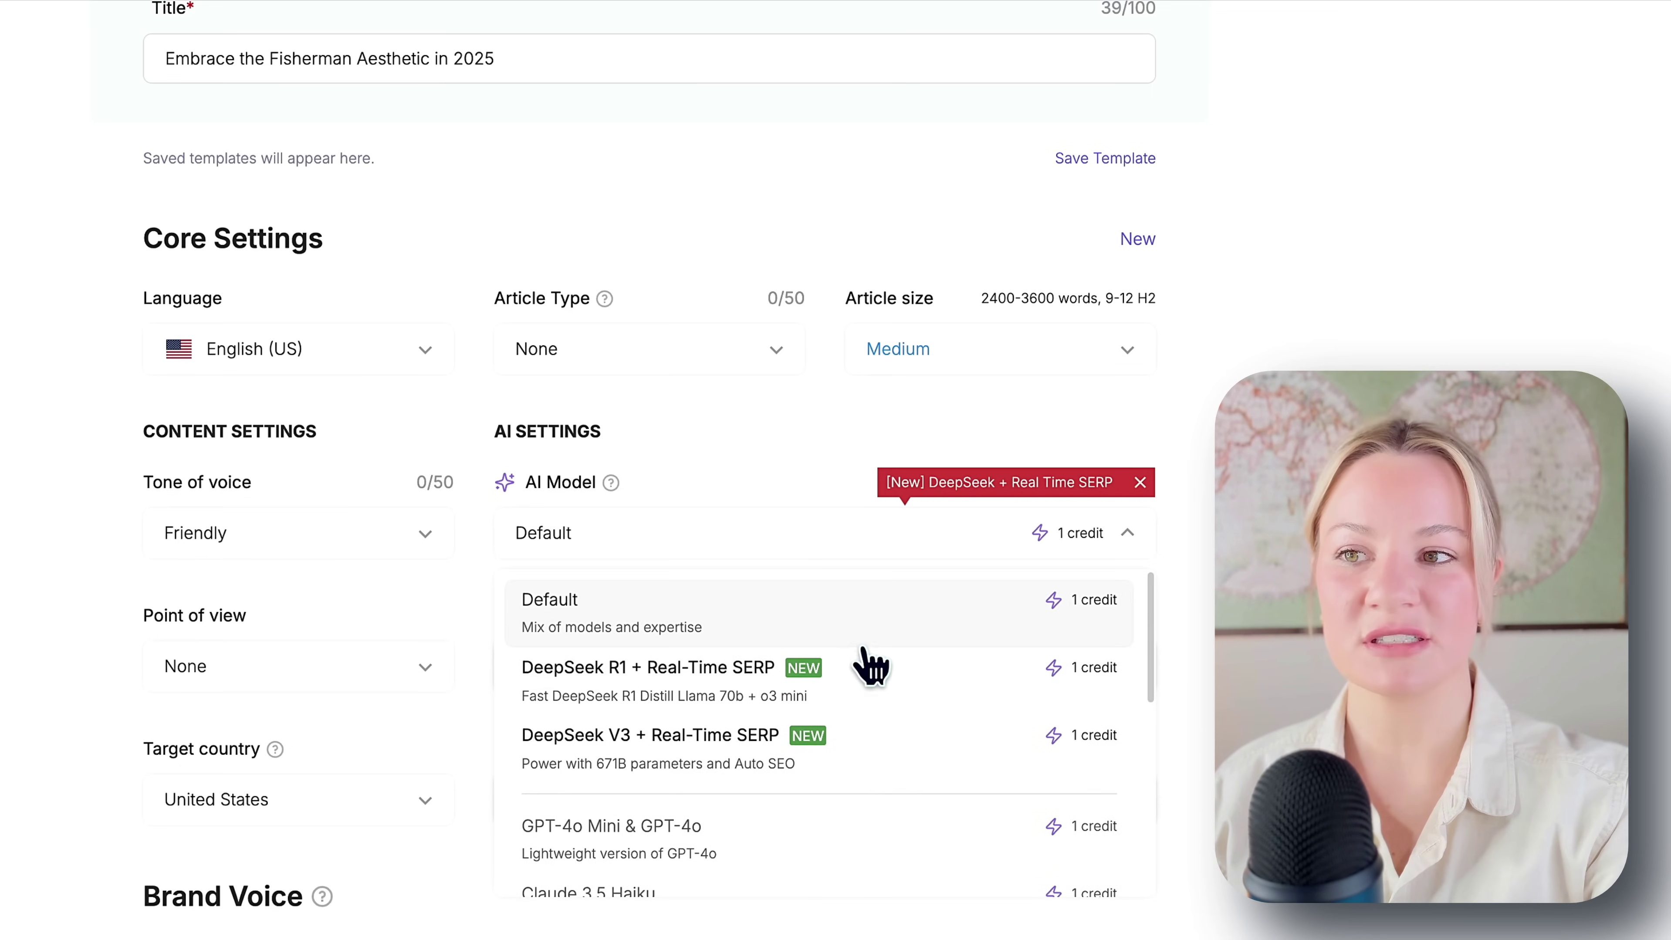
left_click(622, 757)
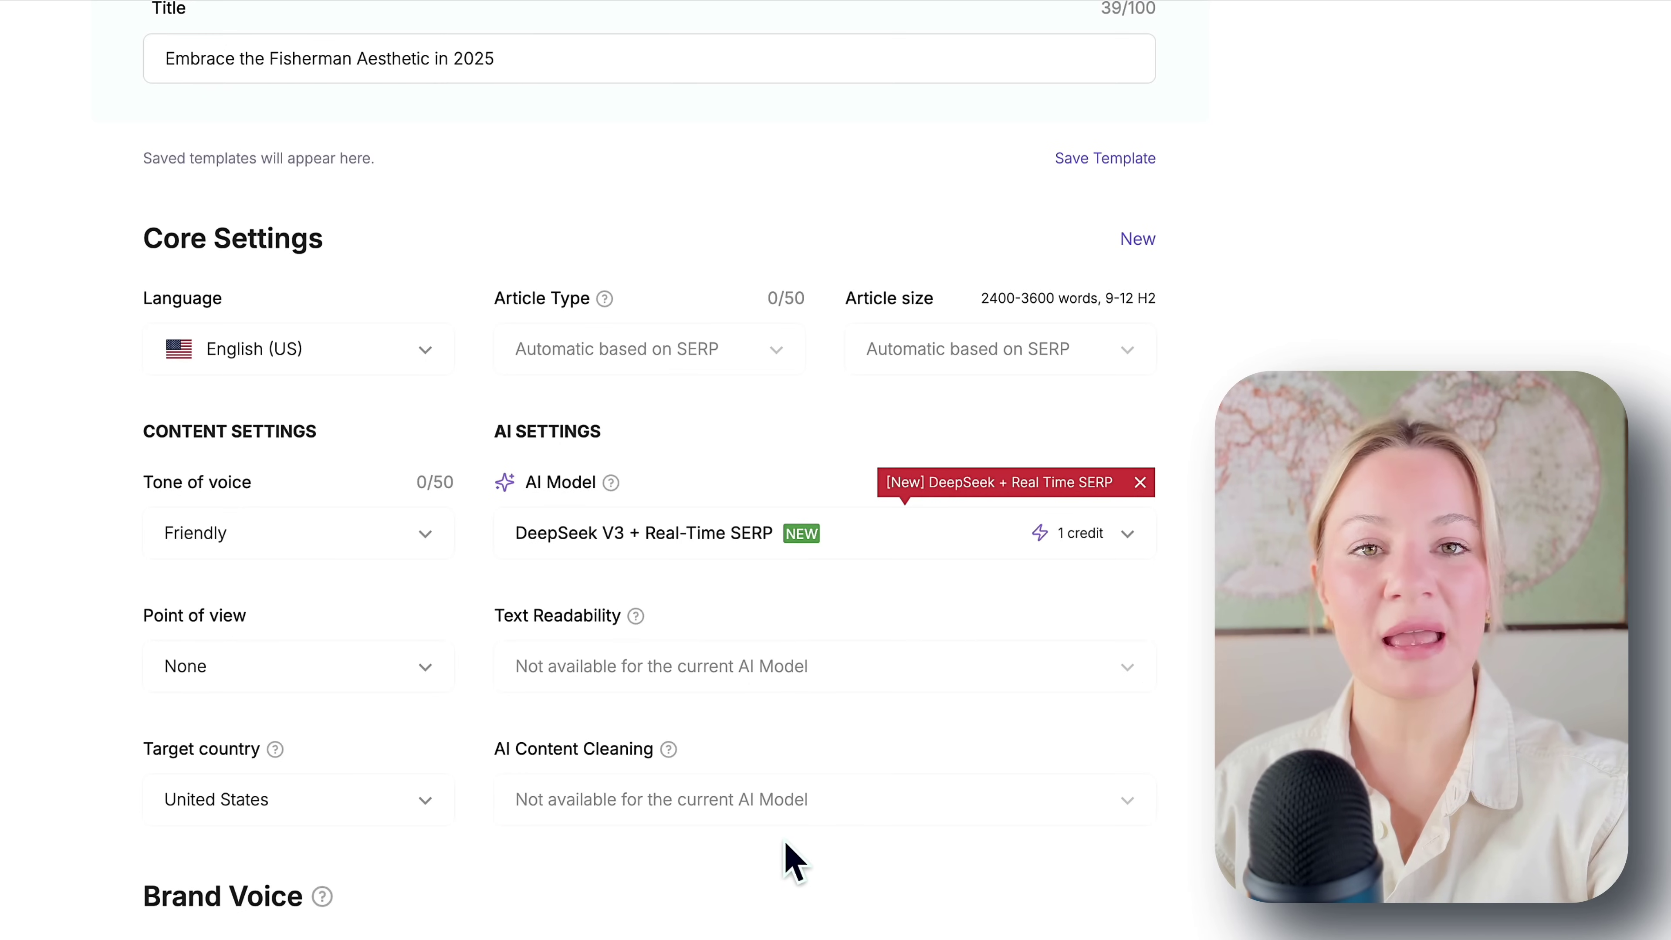
scroll(648, 461, "up", 2)
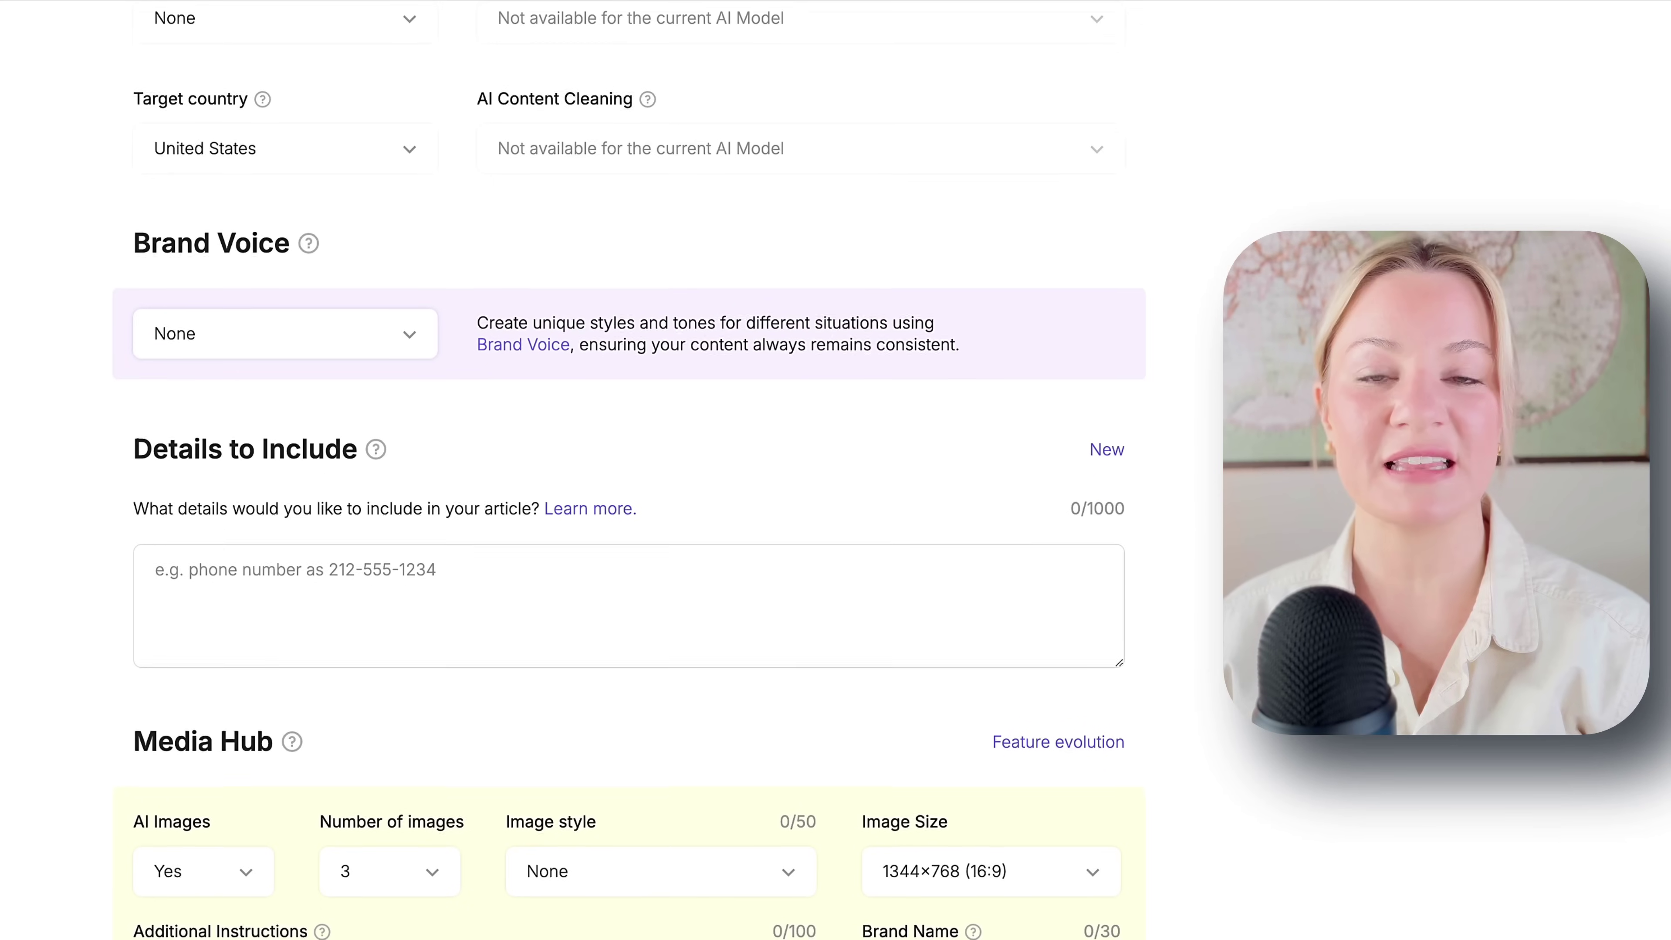
Start creating a new brand voice from the Brand Voice setting of the blog post.
scroll(1137, 231, "down", 3)
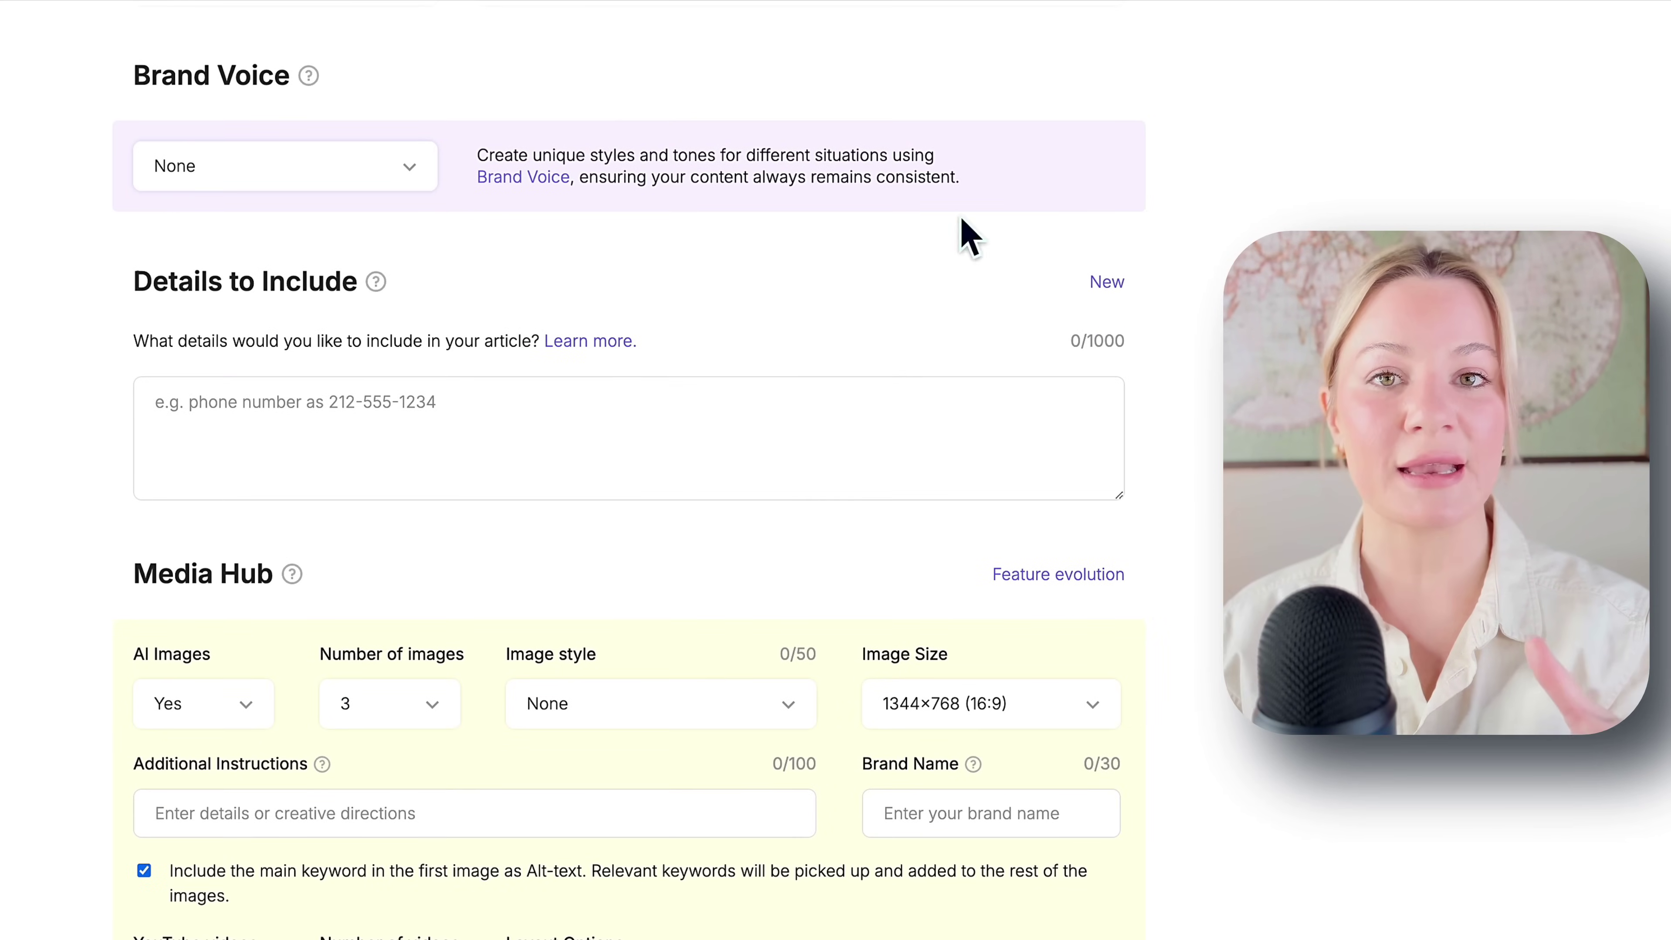
left_click(409, 172)
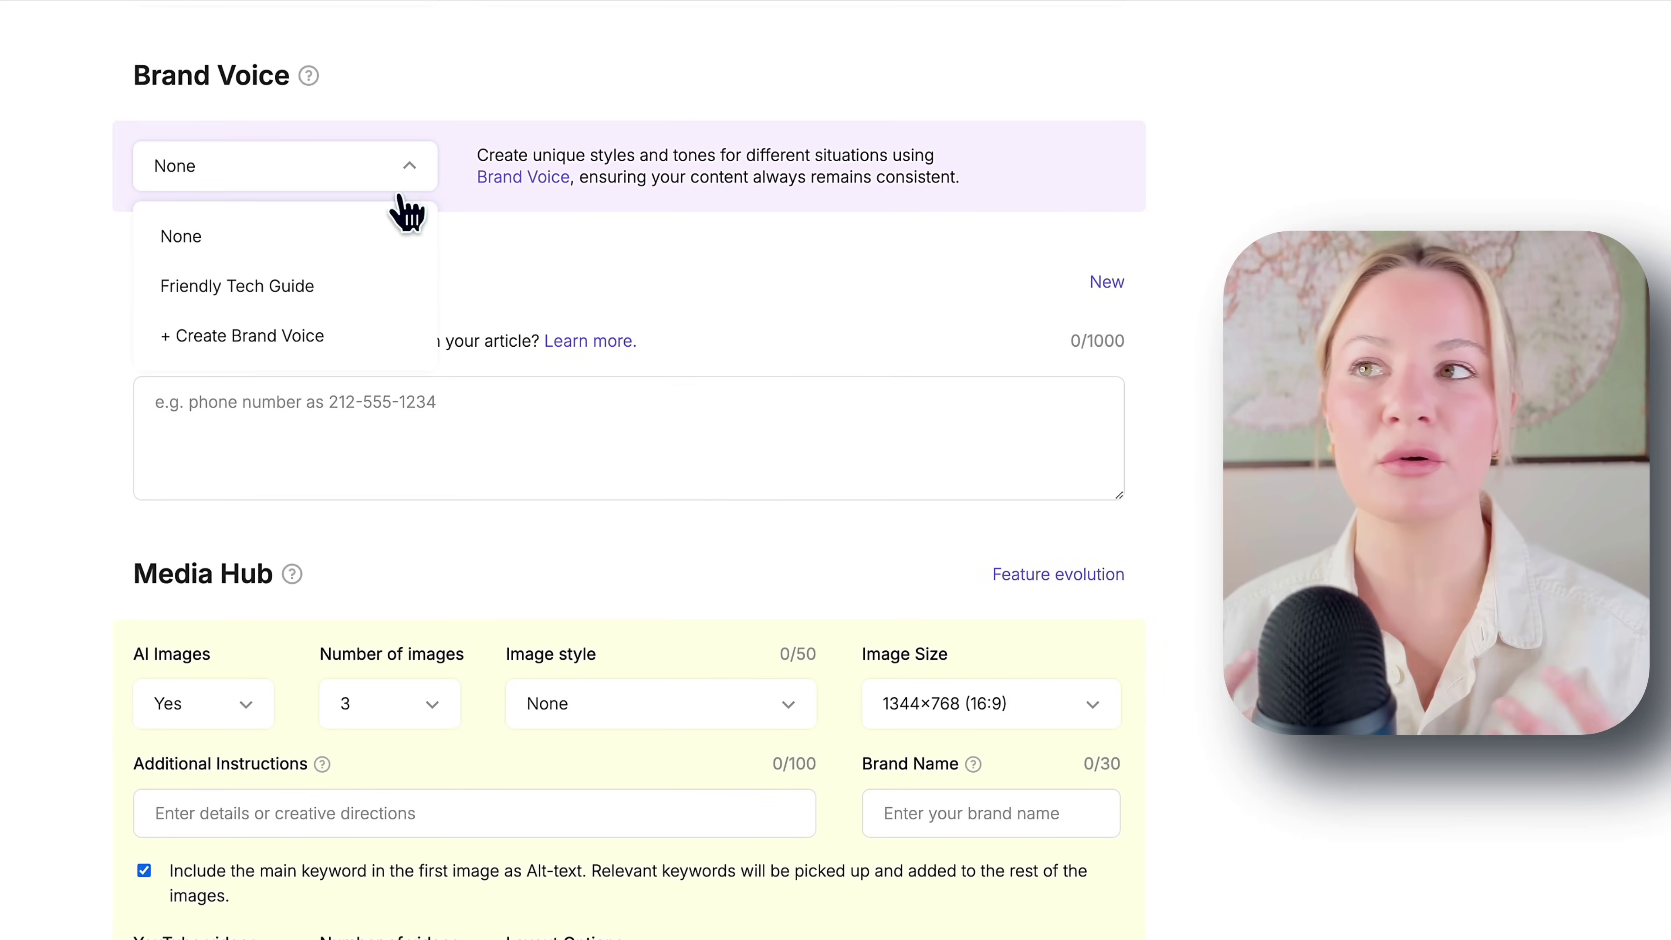
left_click(192, 348)
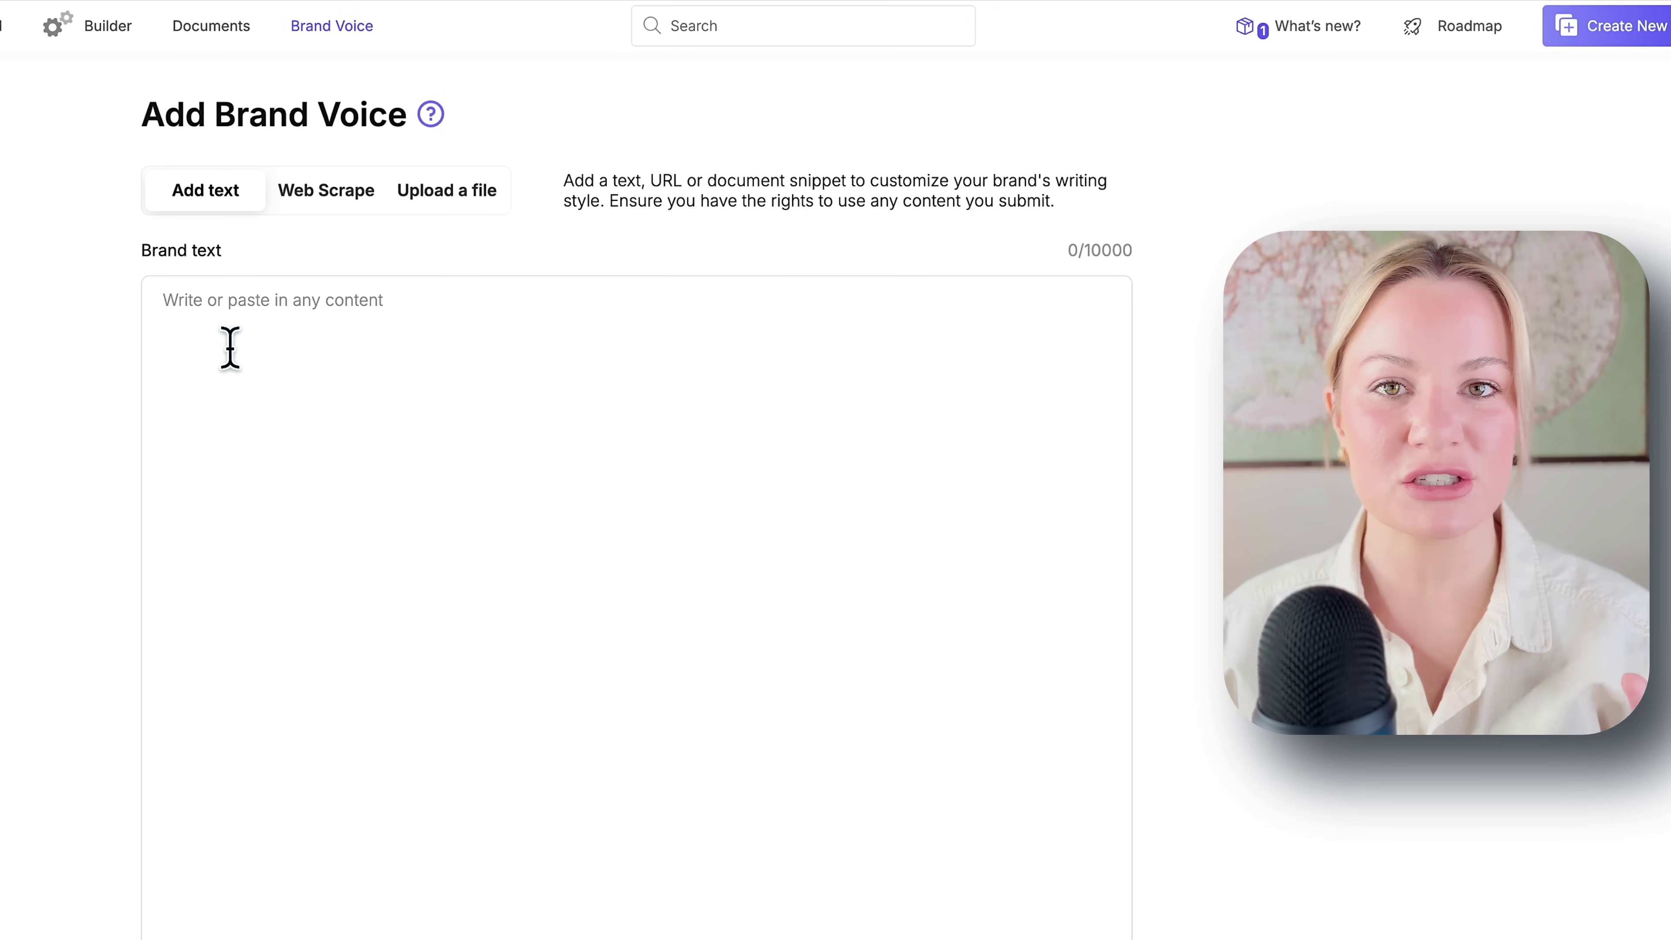
In Google Docs, write the note about a 200 word article in your own voice, copy it and paste it as the brand text.
type("200")
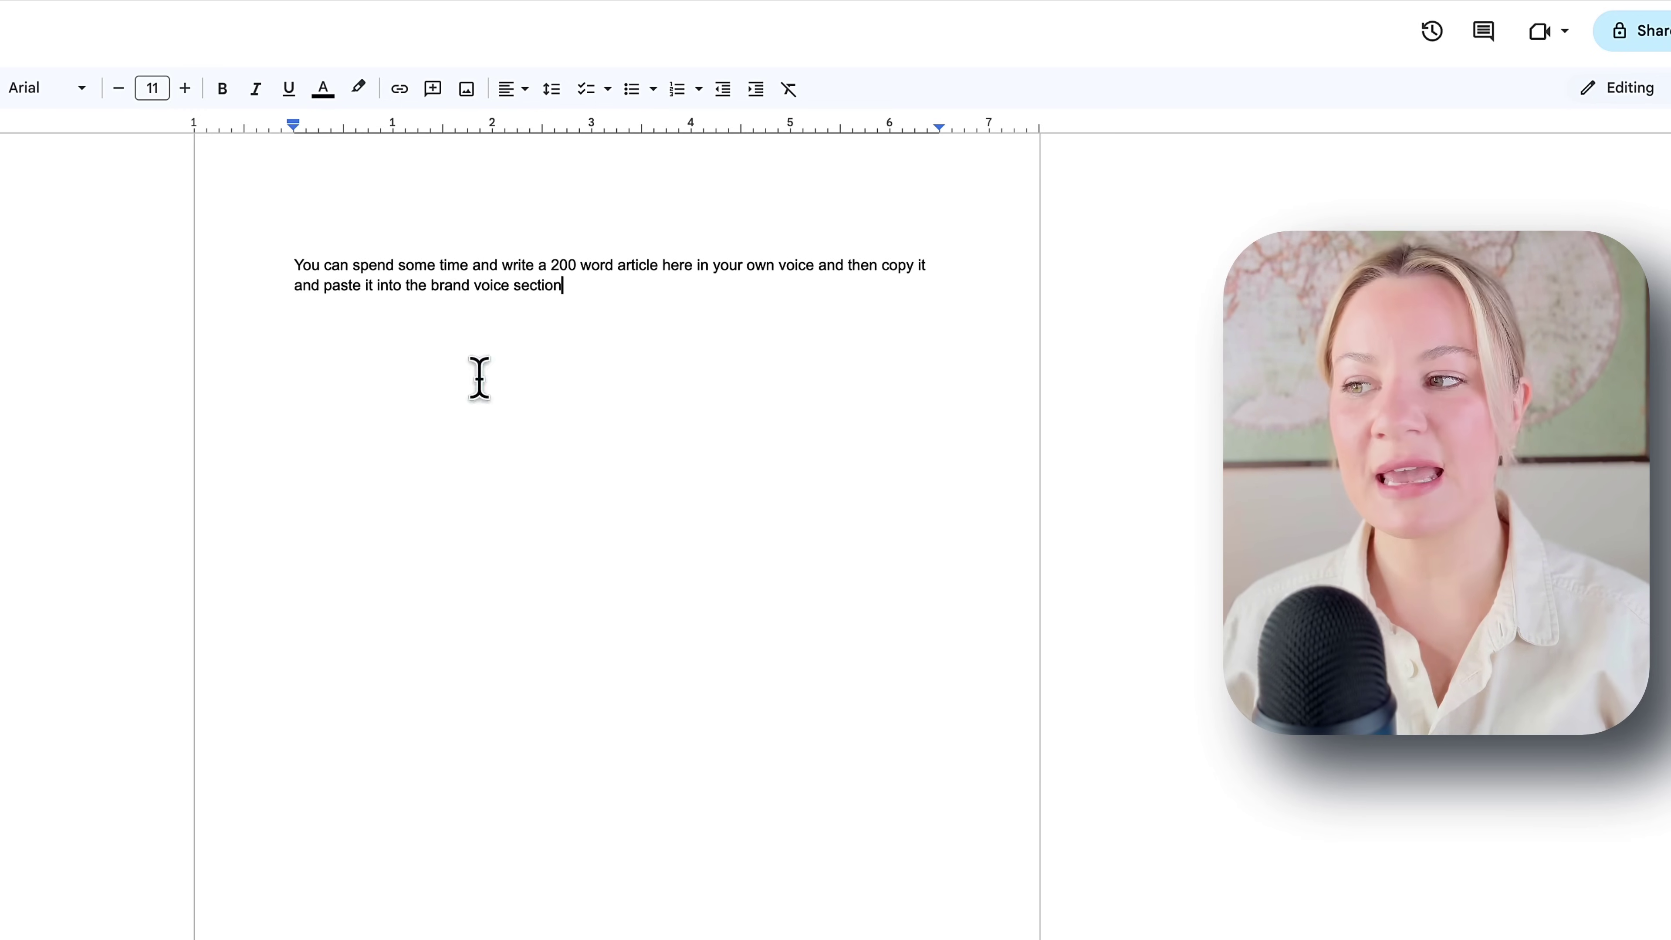
left_click_drag(618, 304, 288, 279)
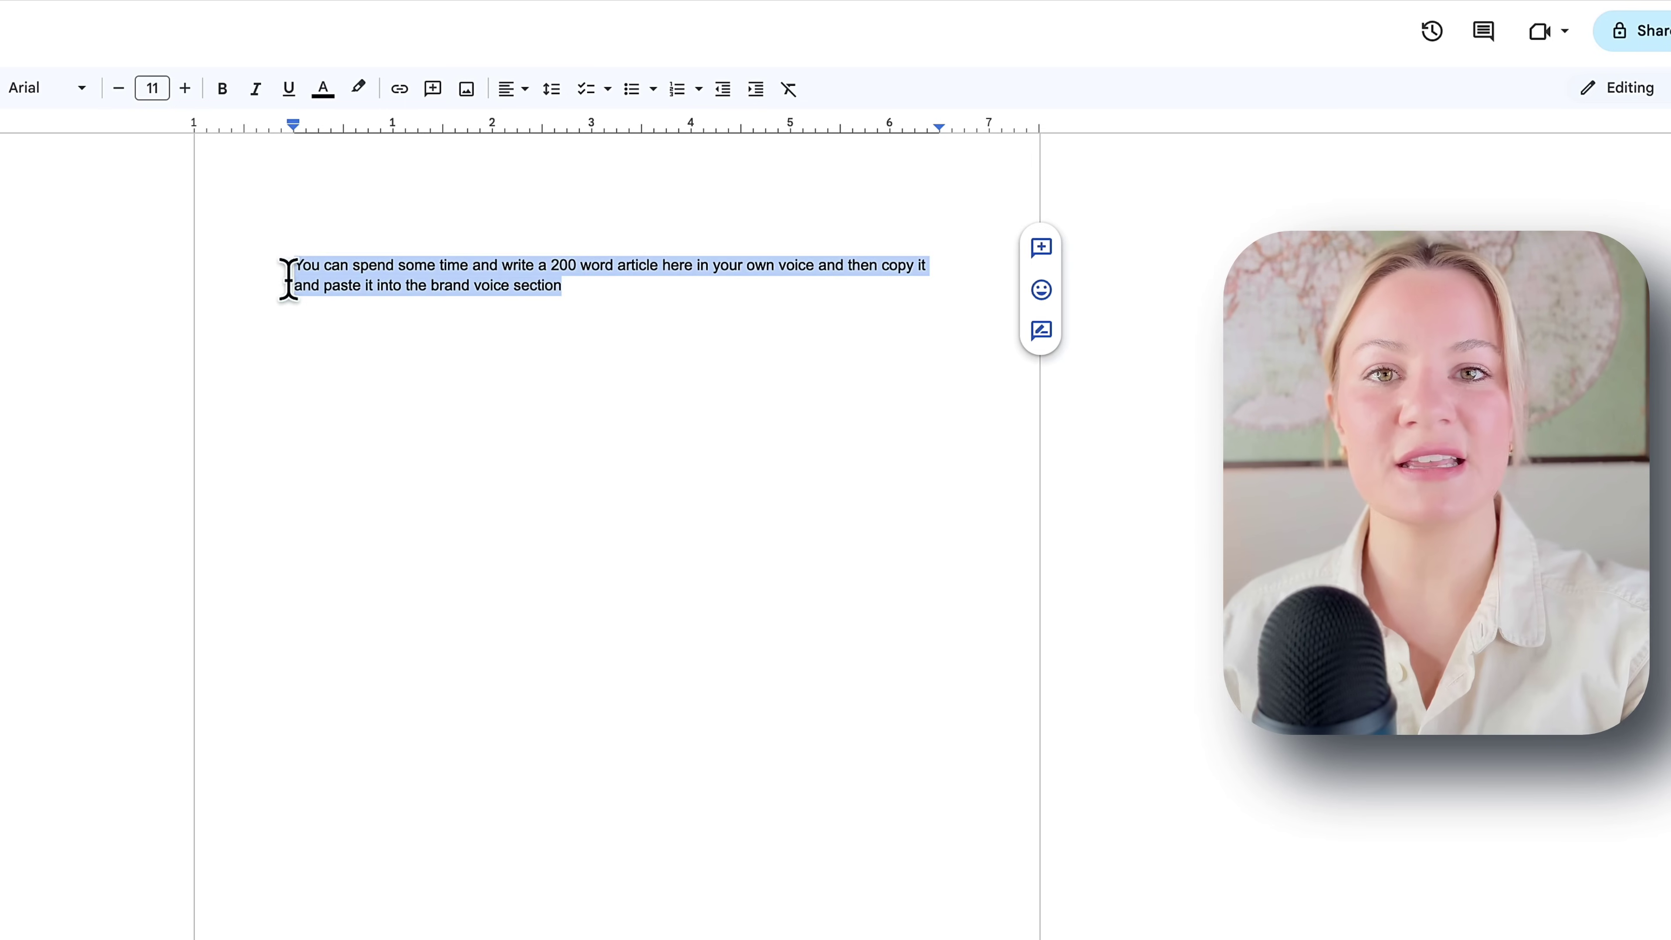
right_click(424, 304)
left_click(462, 340)
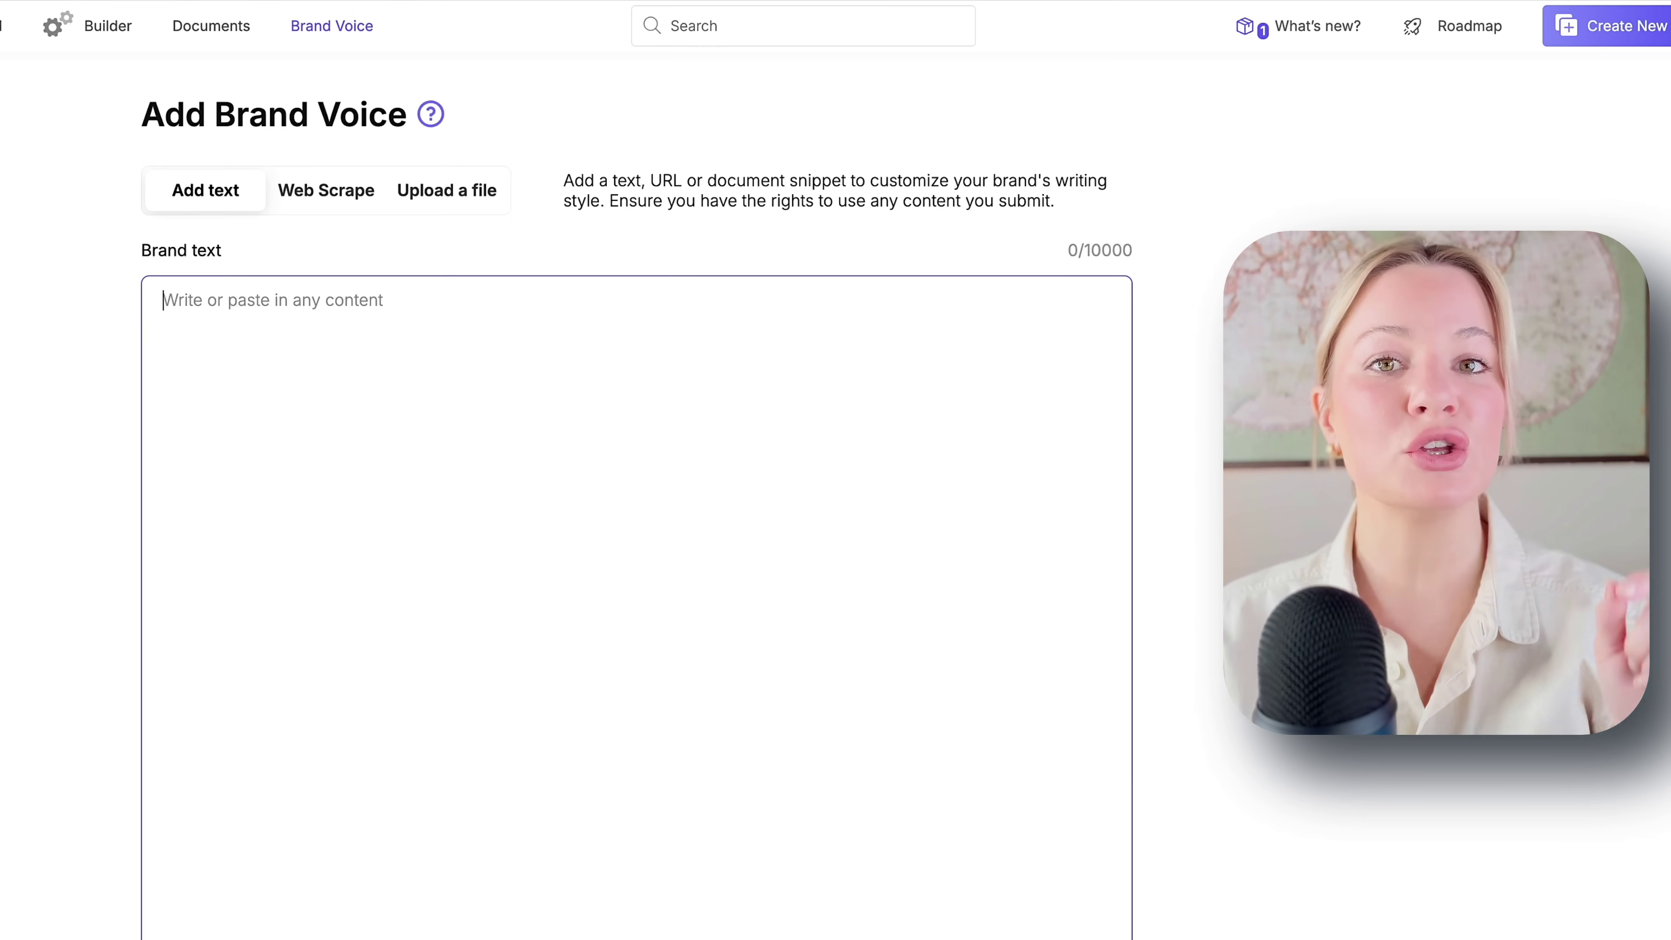
right_click(188, 314)
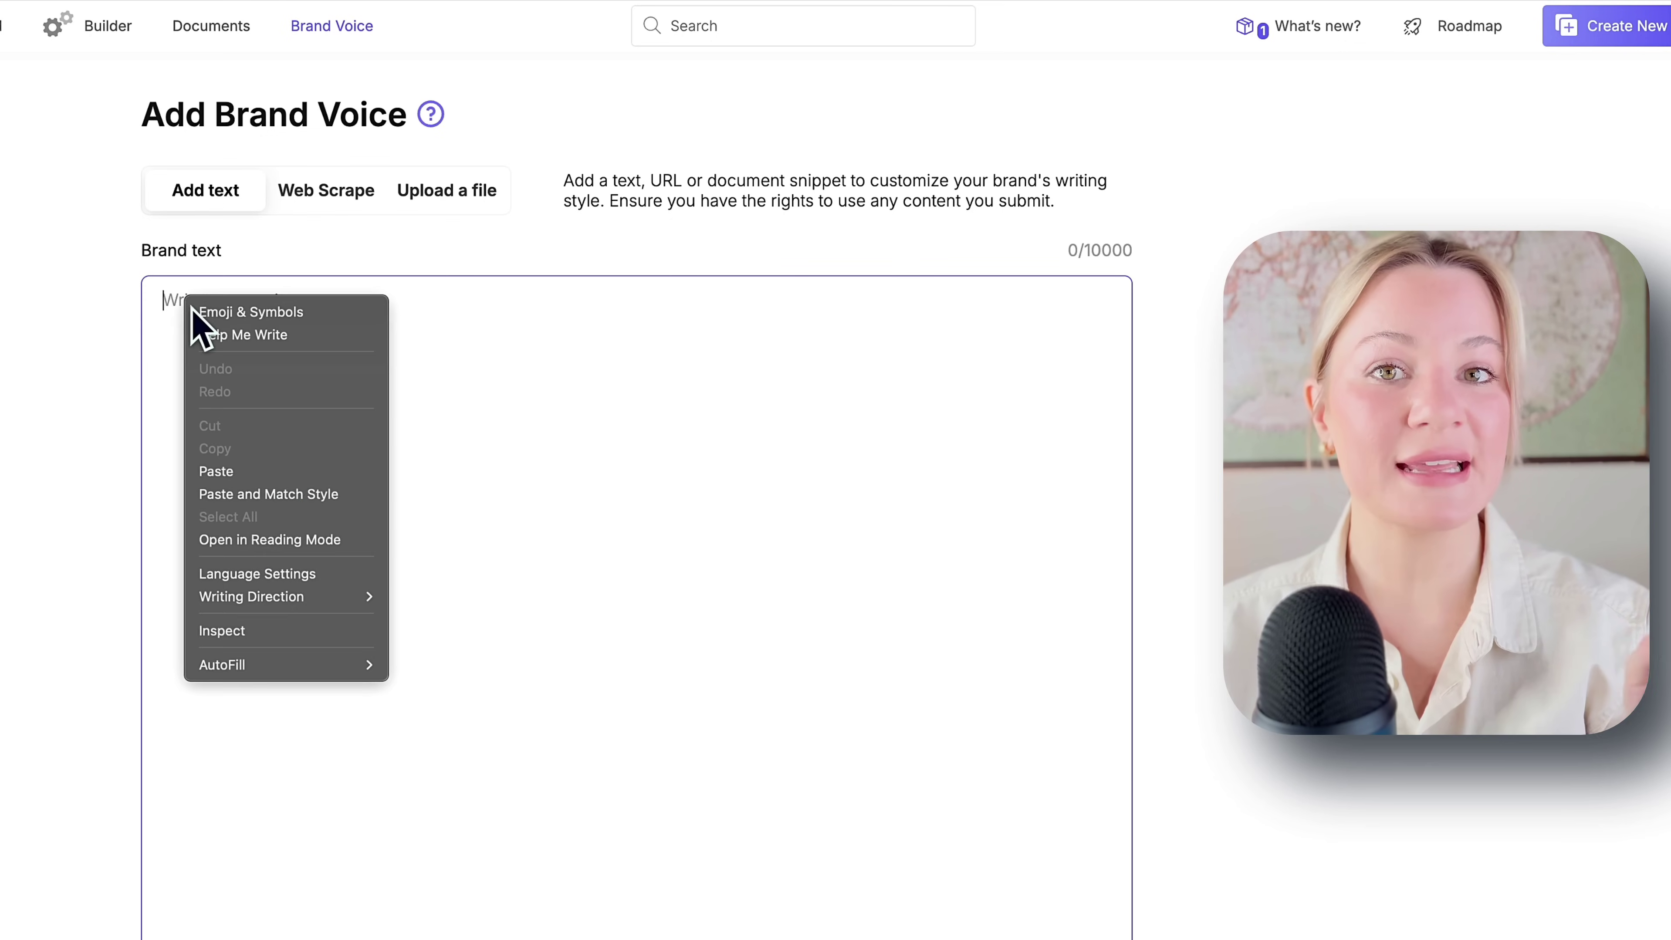
left_click(282, 472)
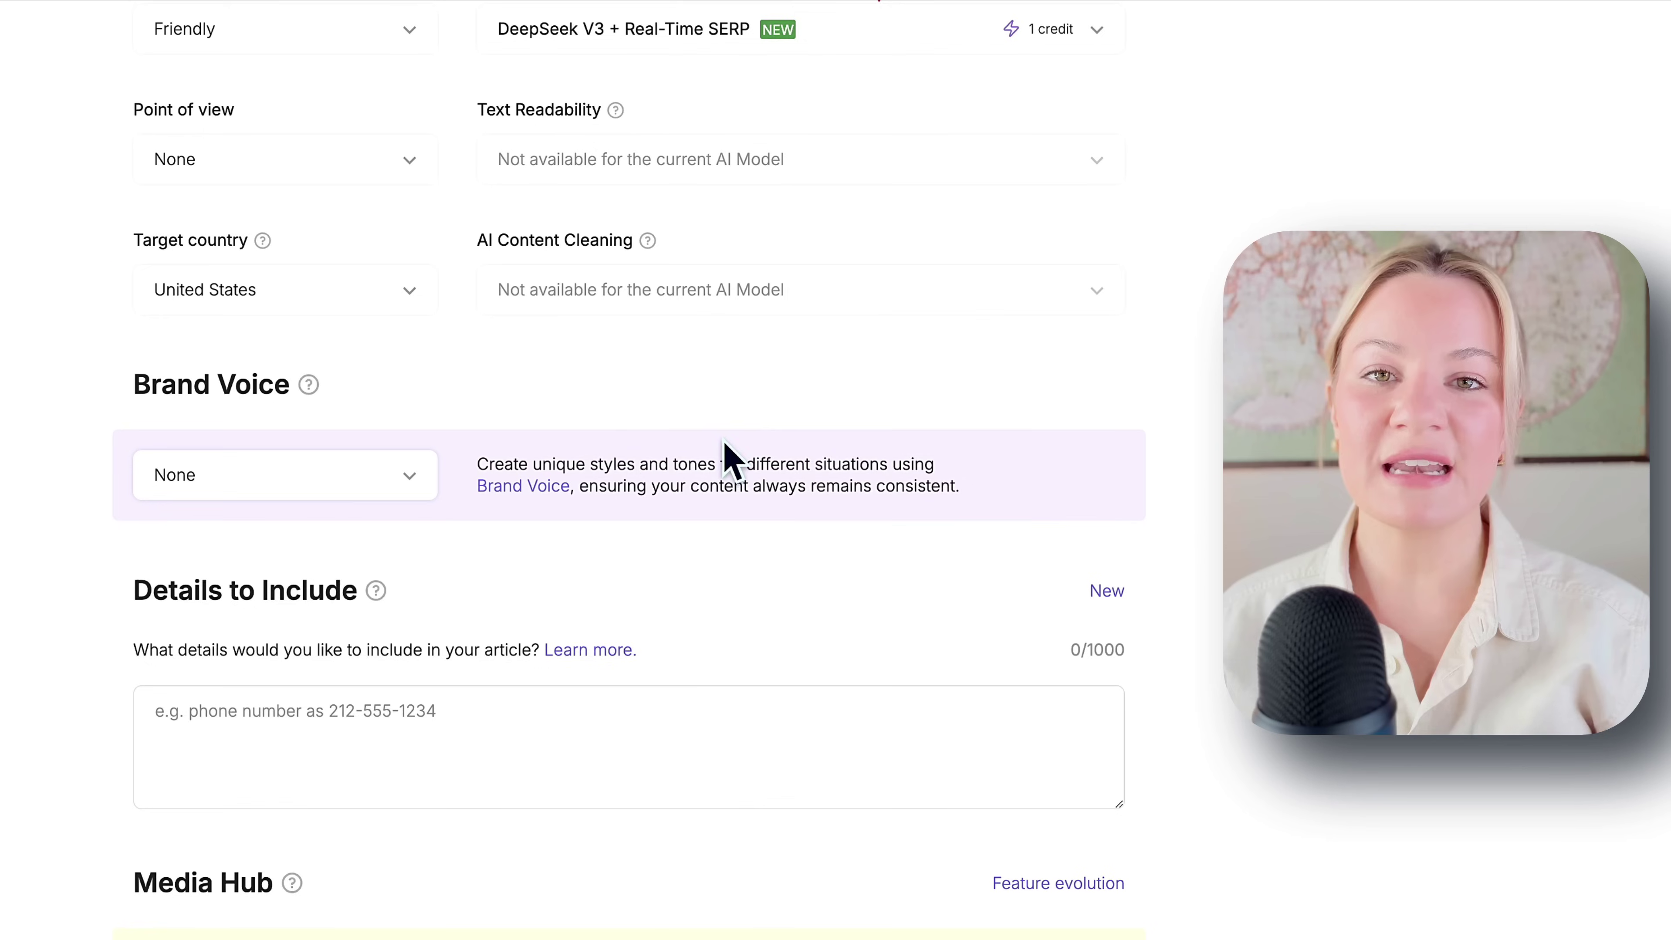
Set the blog post's brand voice to Friendly Tech Guide and begin filling in the details to include.
scroll(720, 329, "down", 3)
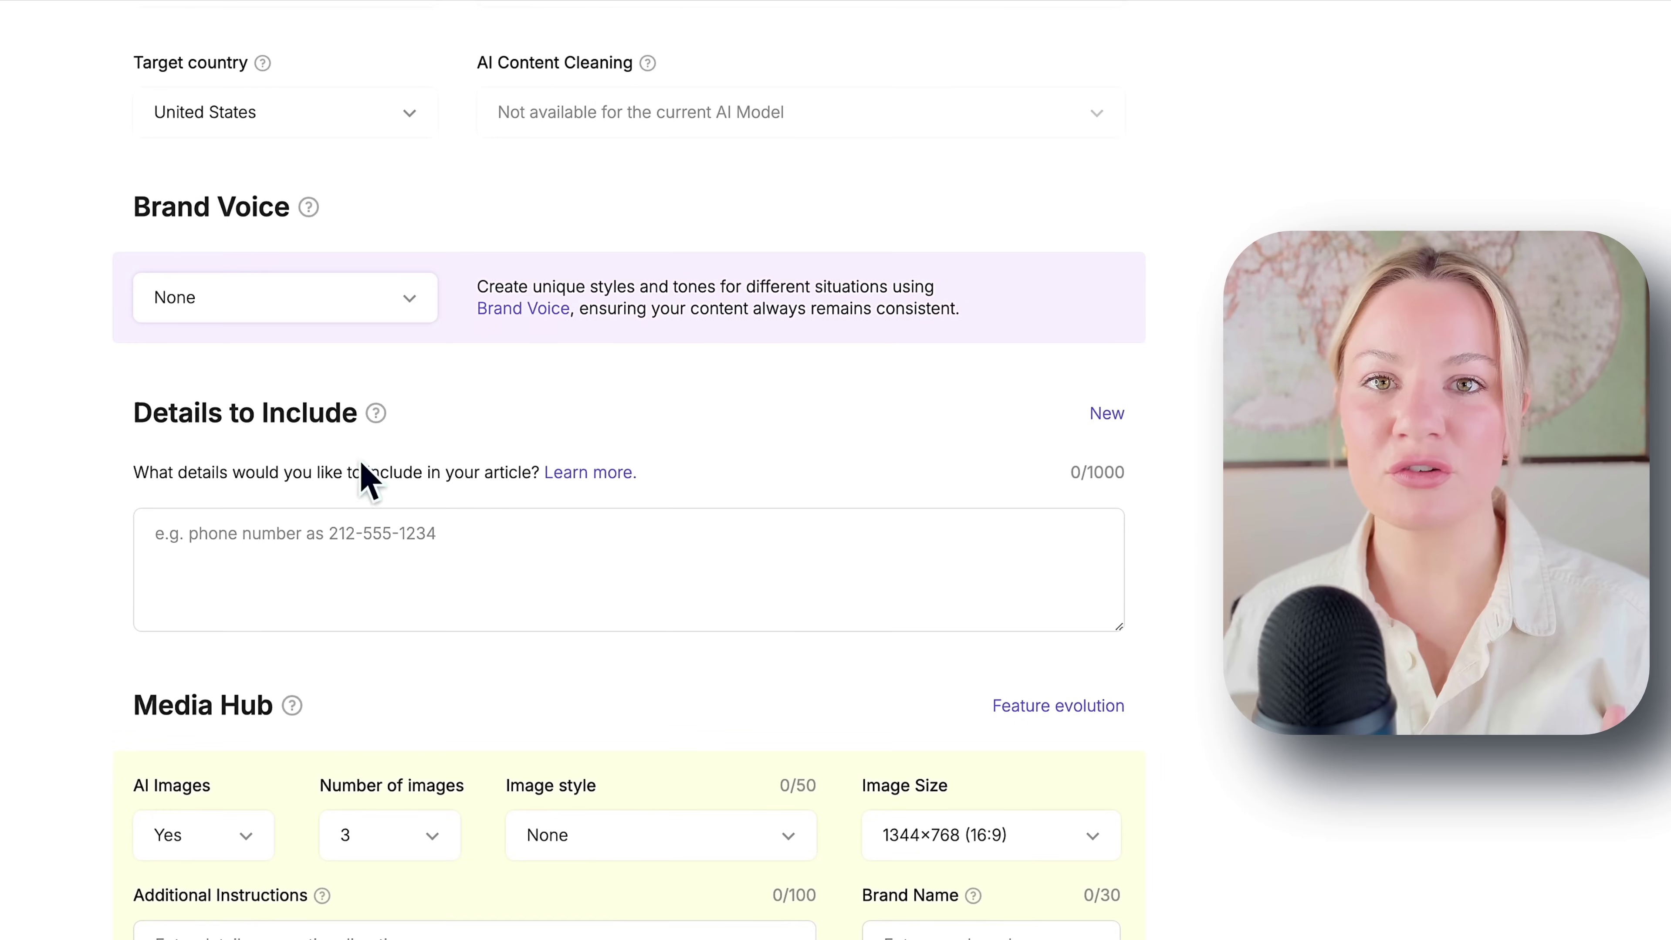
left_click(208, 315)
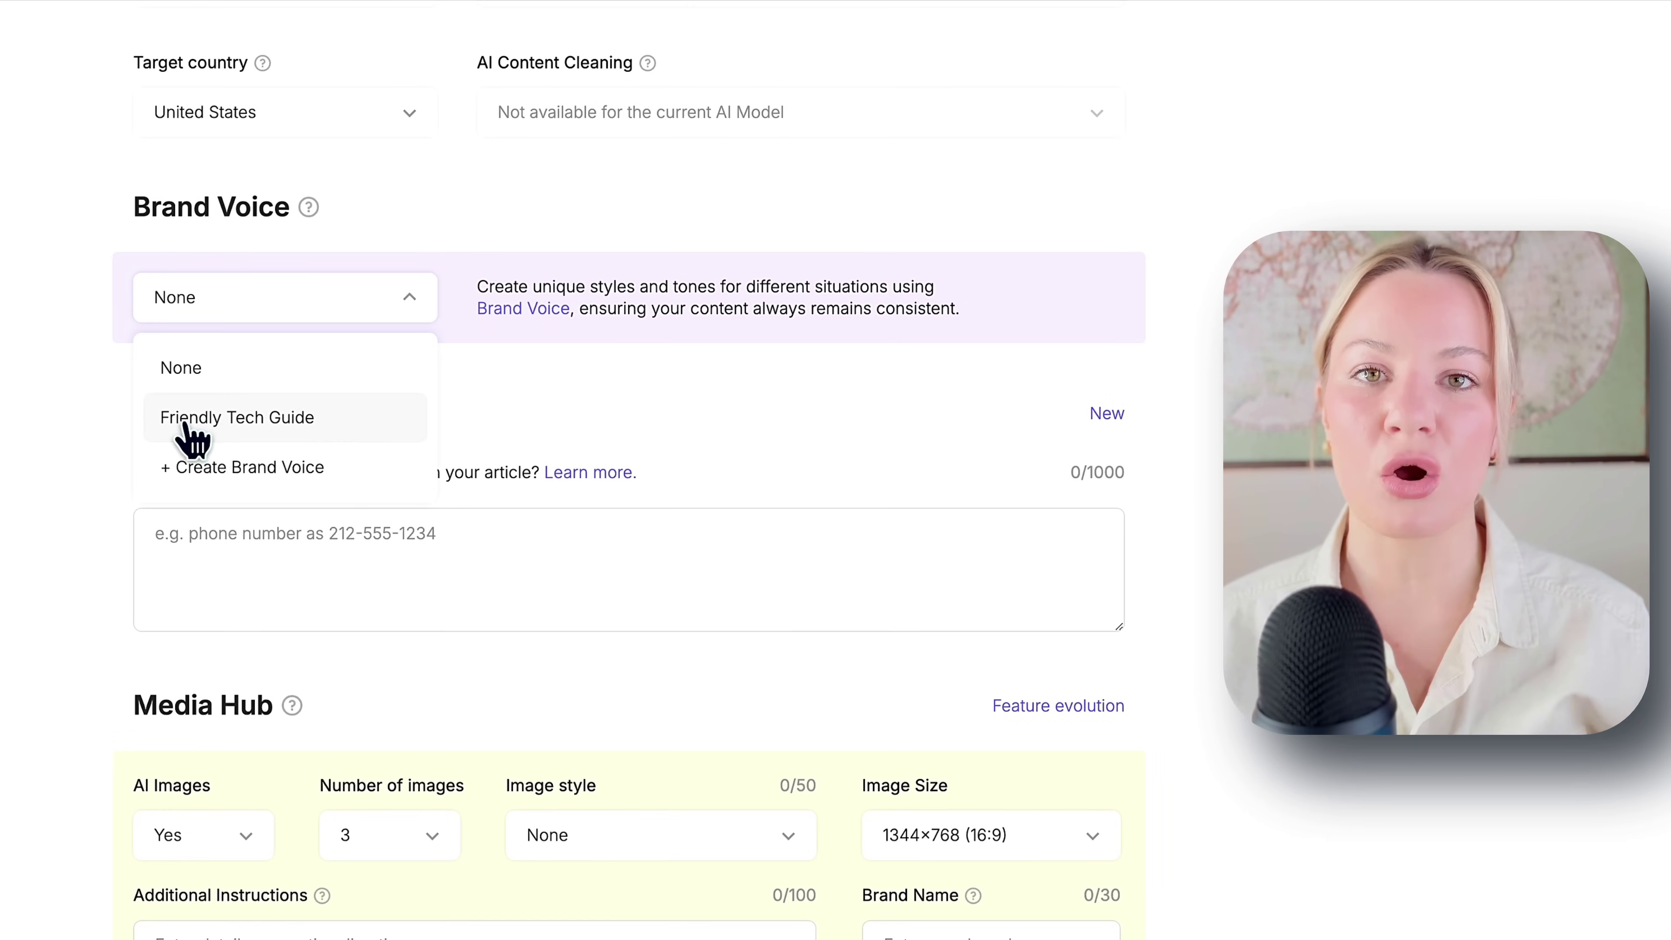
left_click(302, 422)
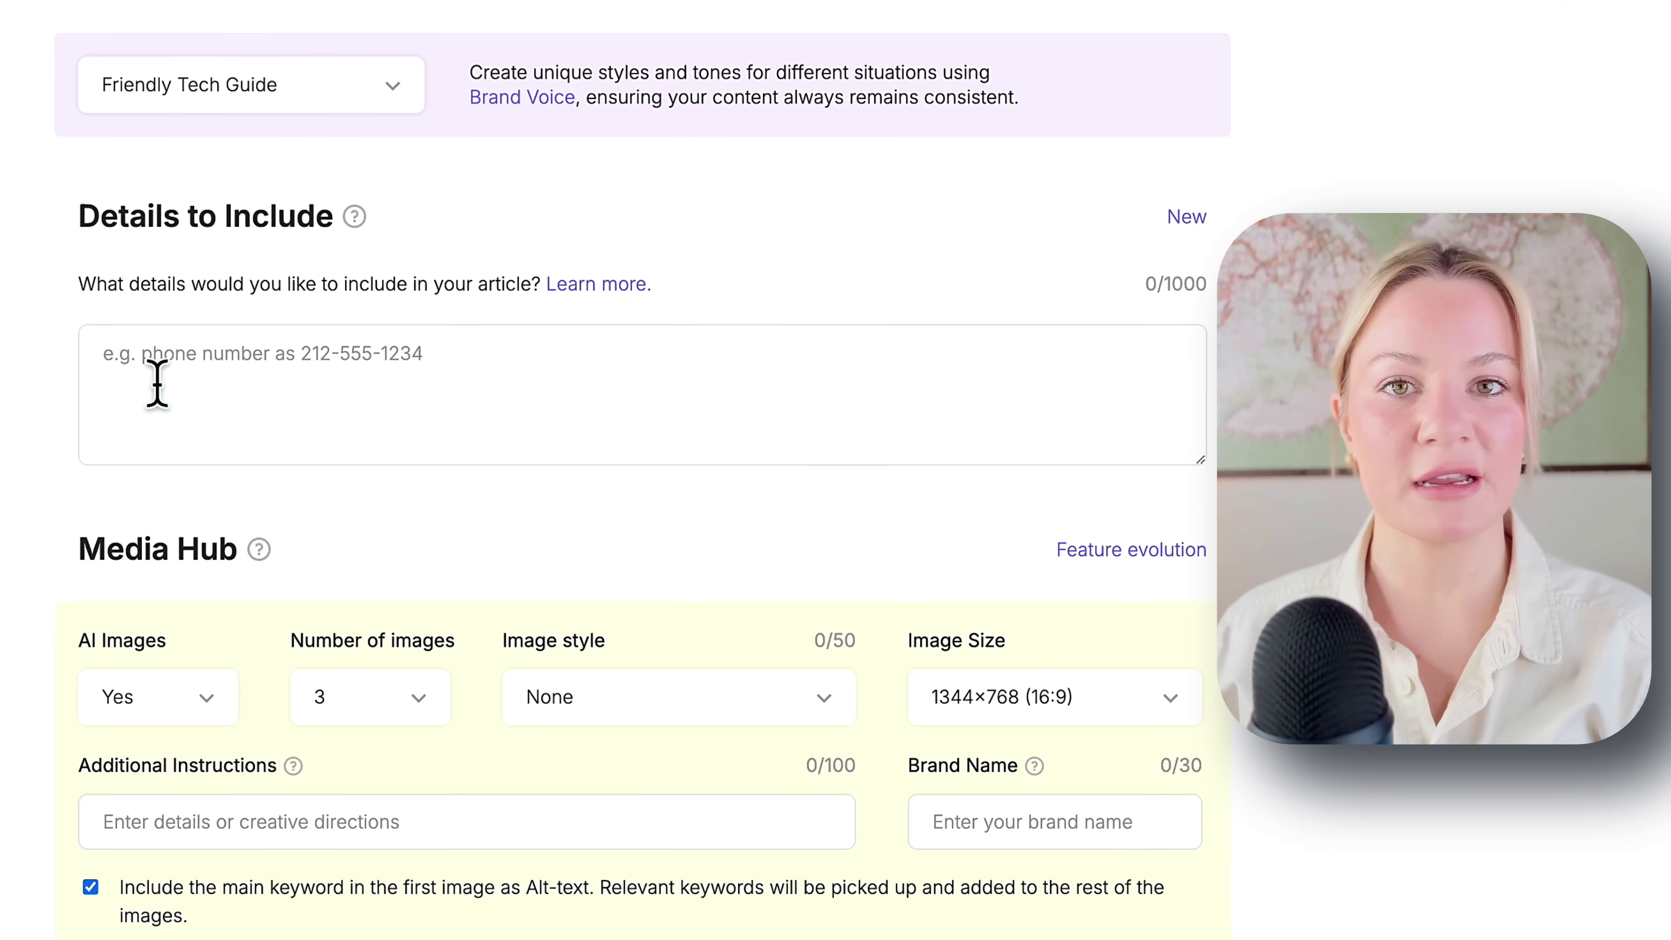
left_click(208, 390)
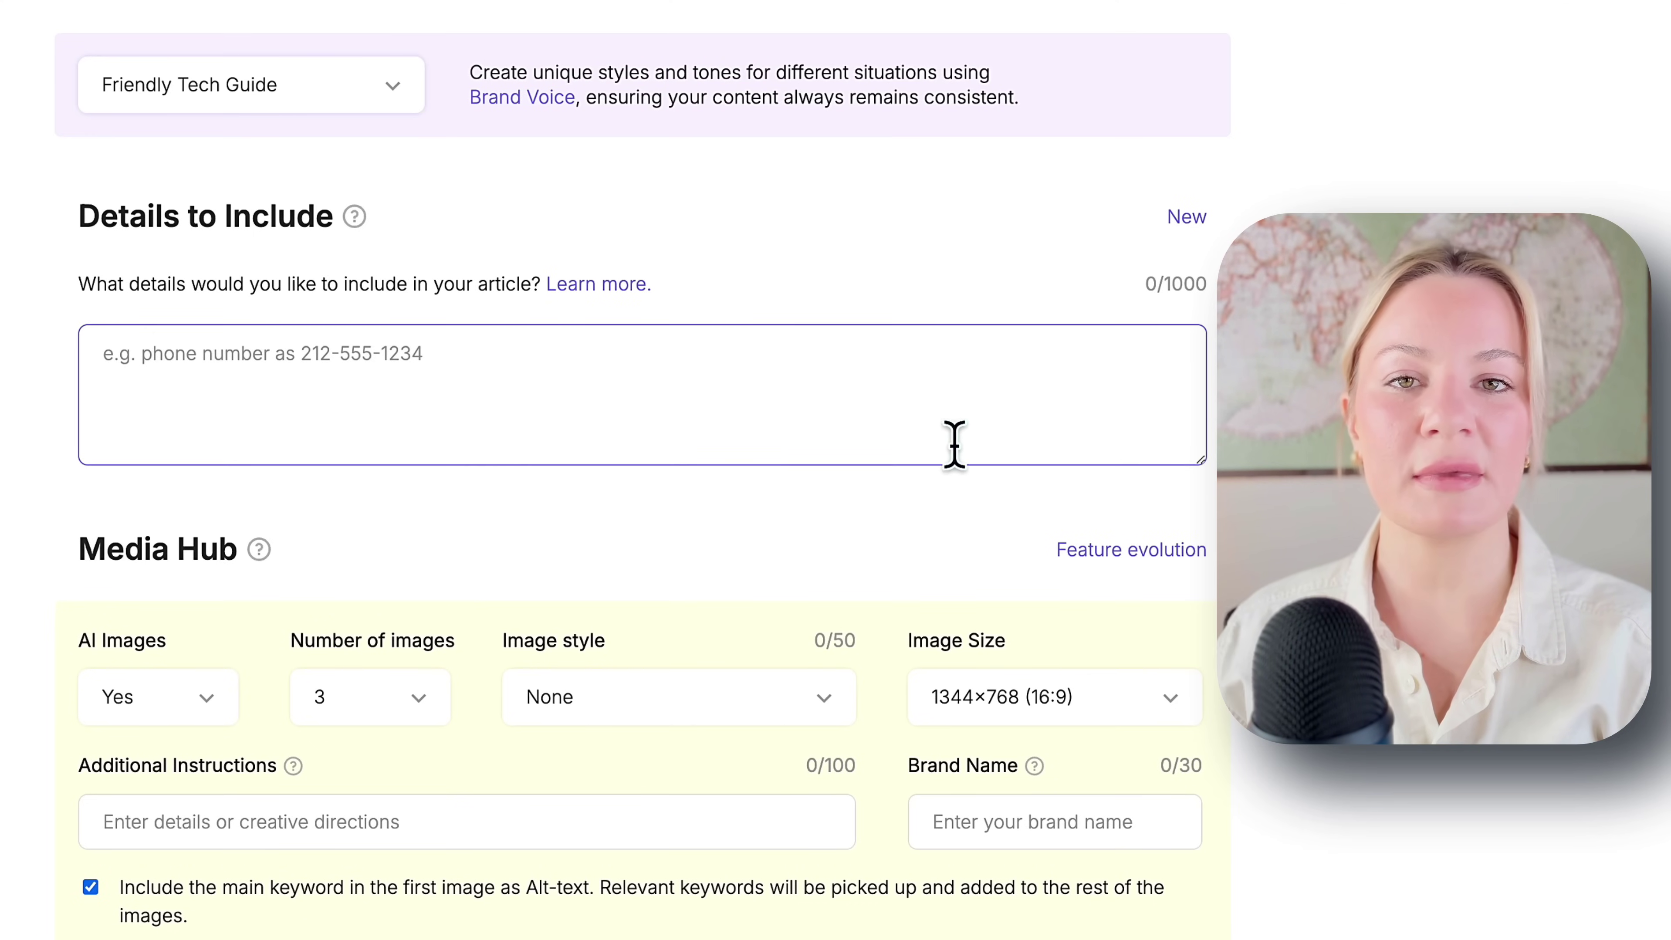
type("B")
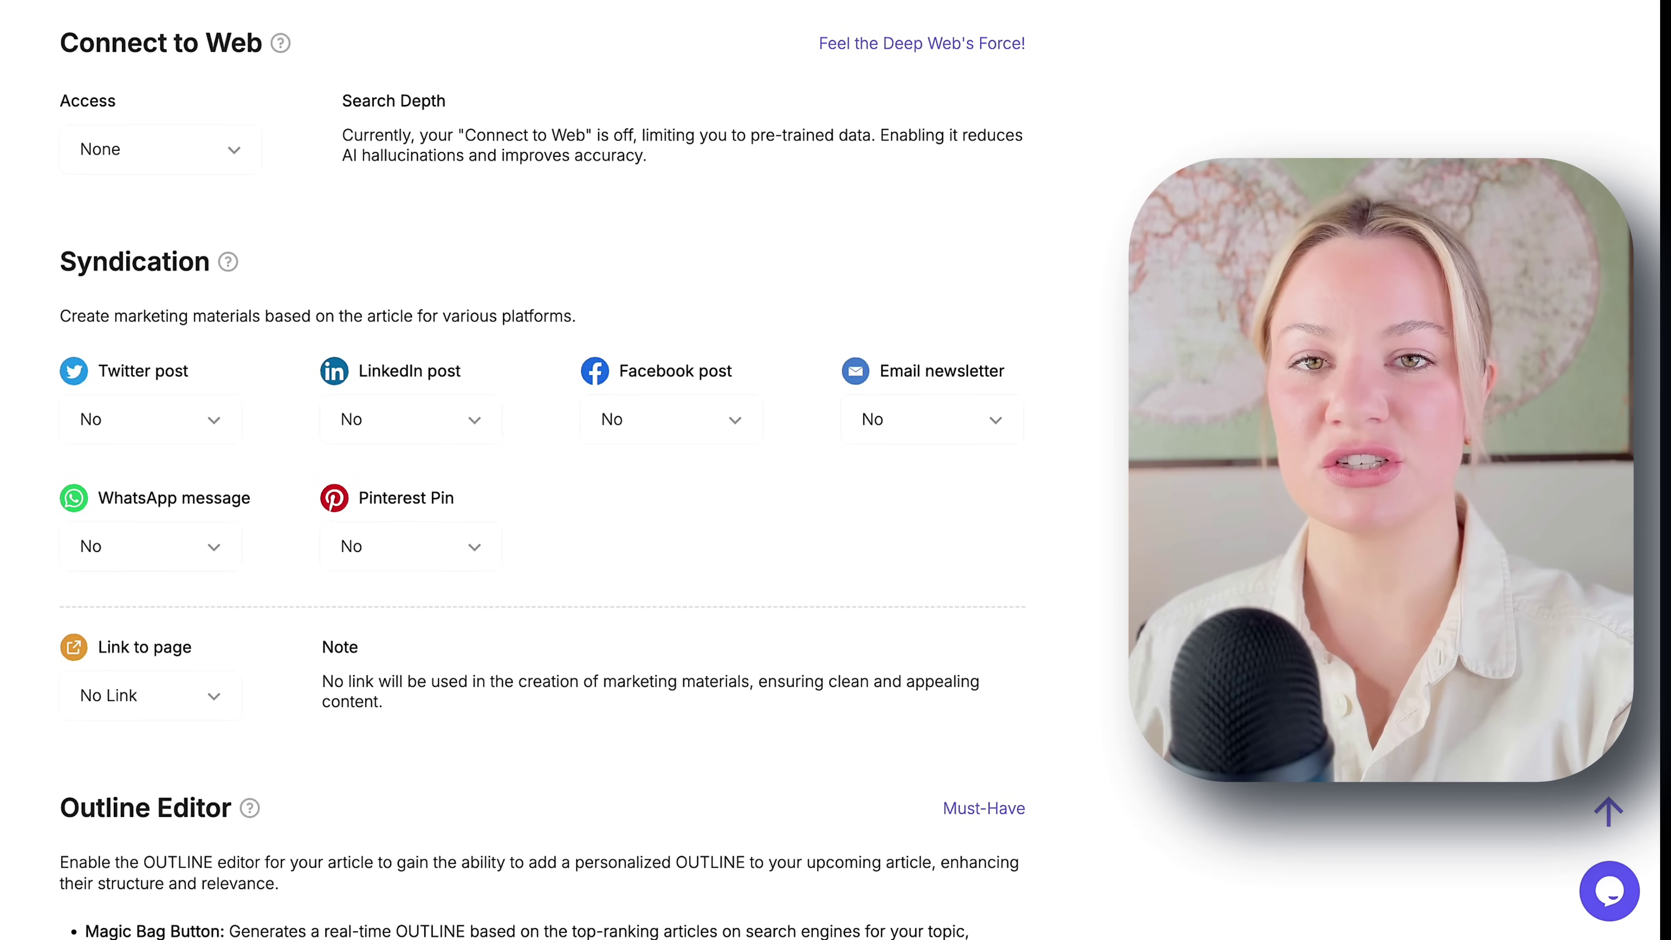
Open the choices for the Pinterest Pin in the article's syndication settings.
scroll(543, 461, "down", 2)
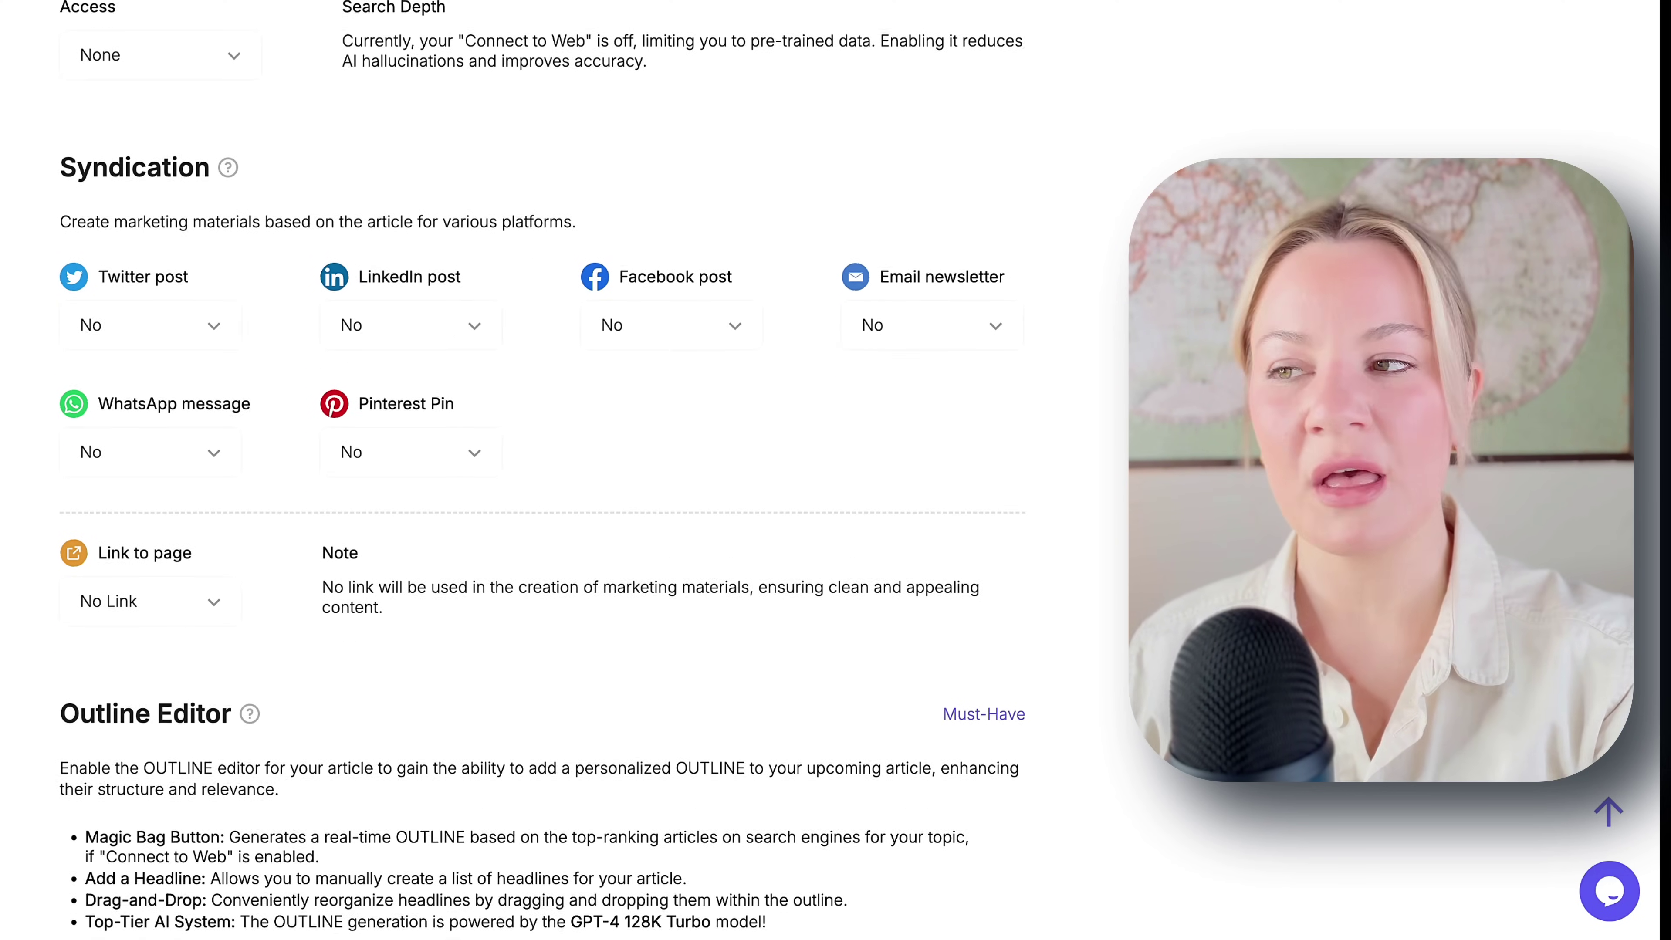
scroll(543, 461, "down", 4)
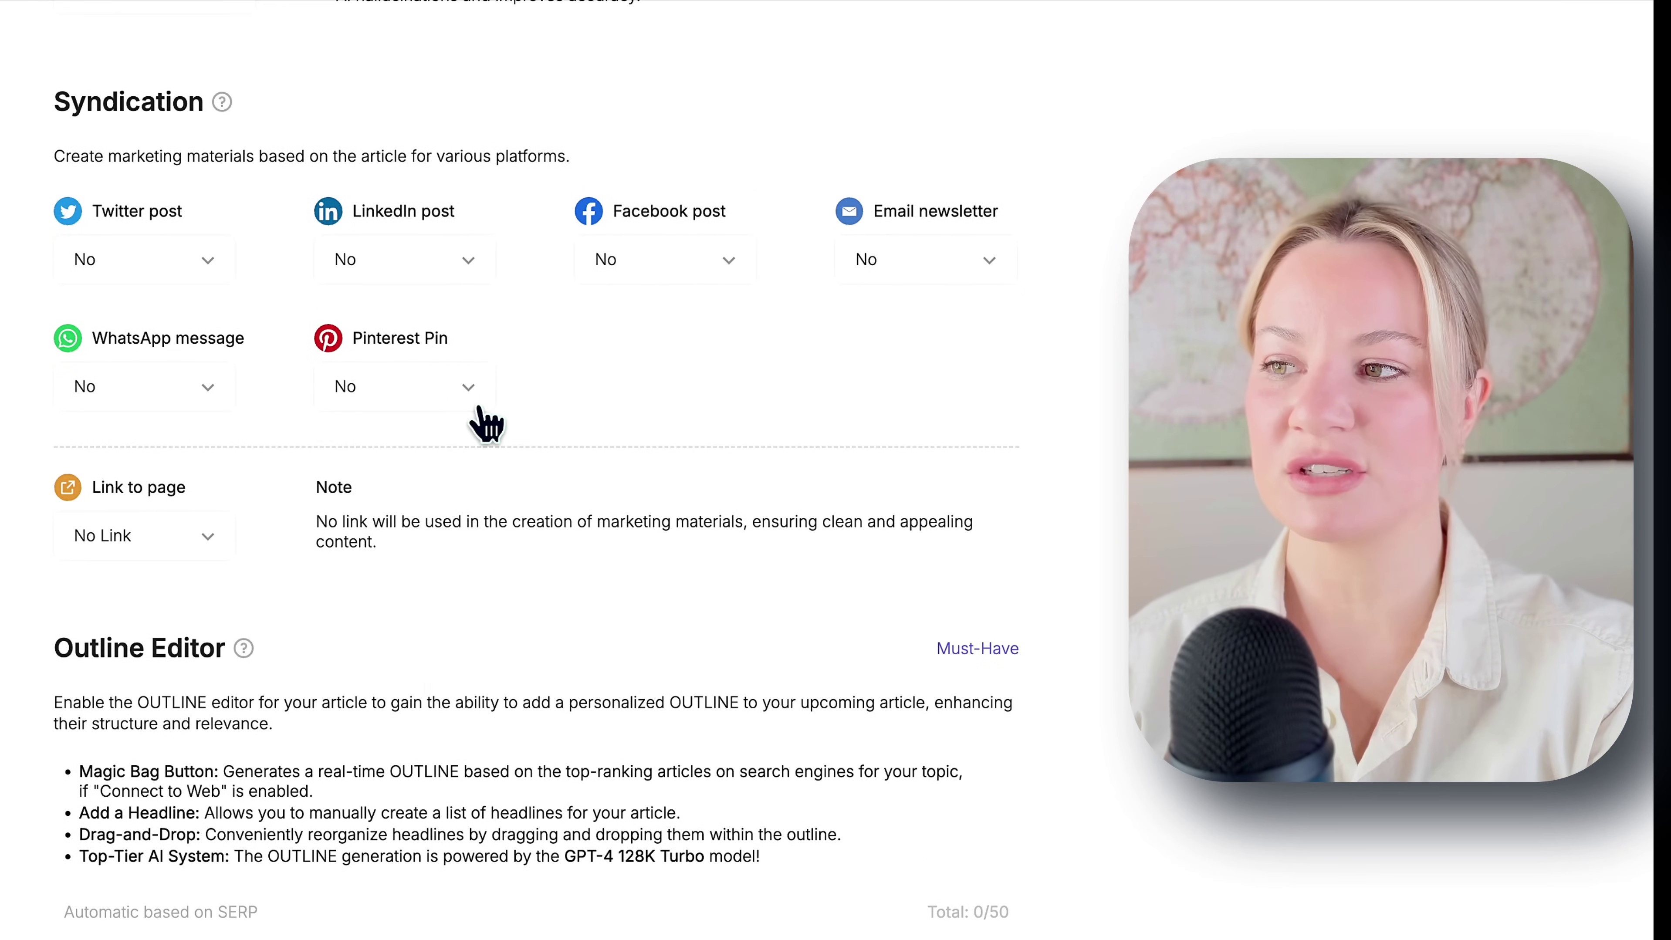
left_click(478, 403)
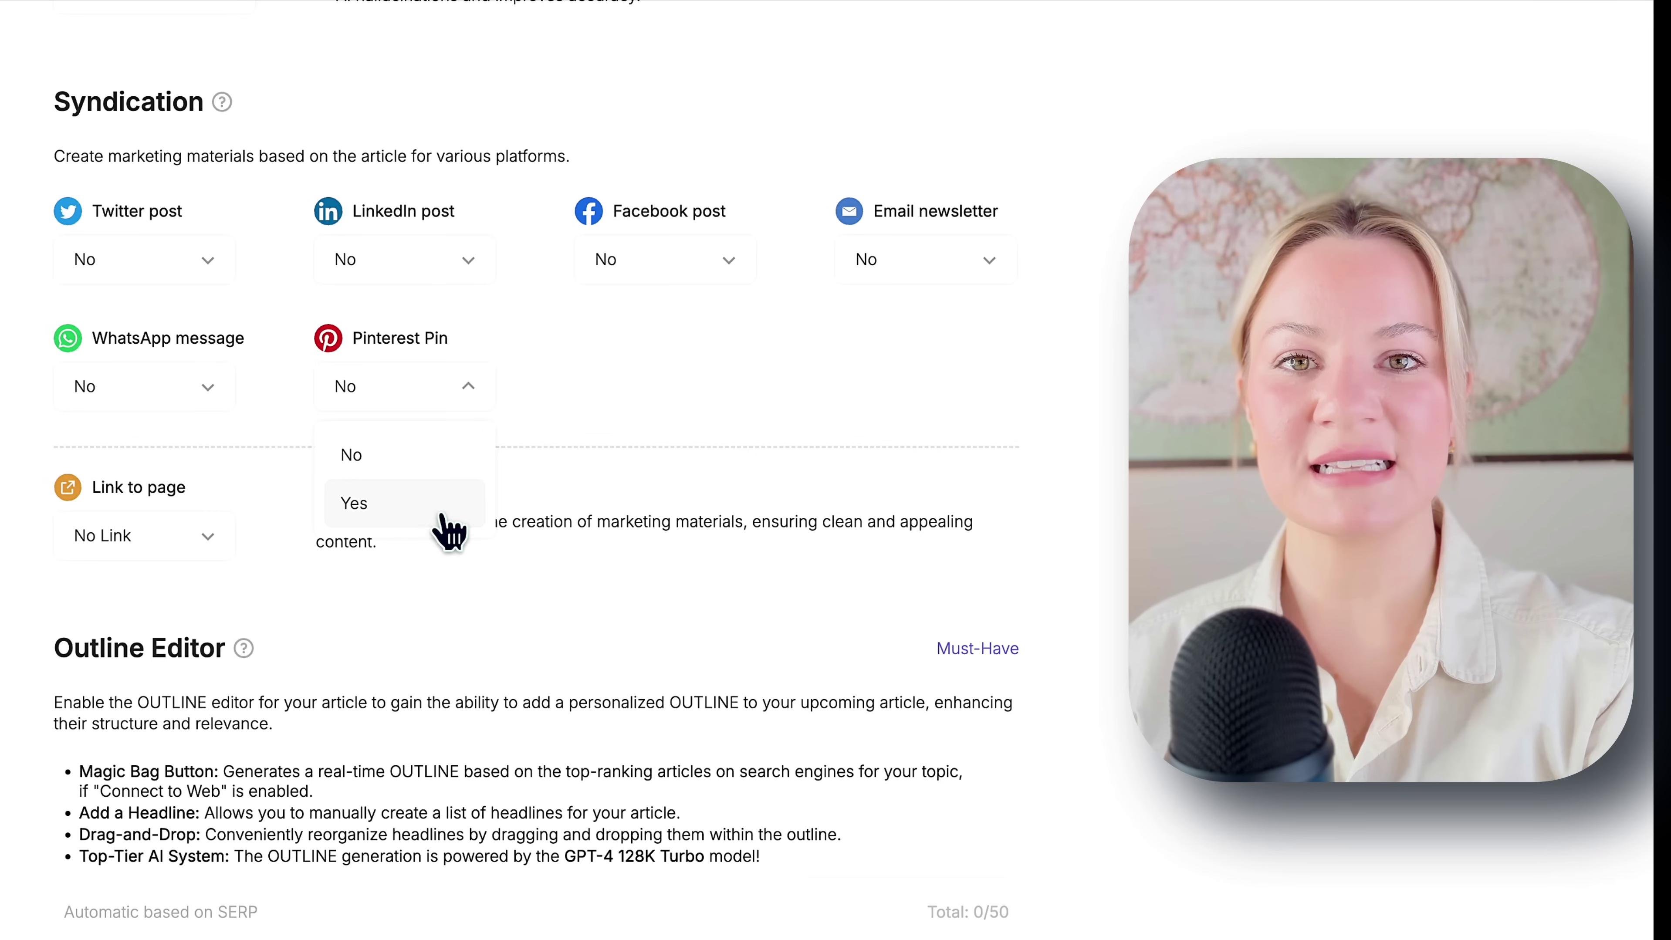
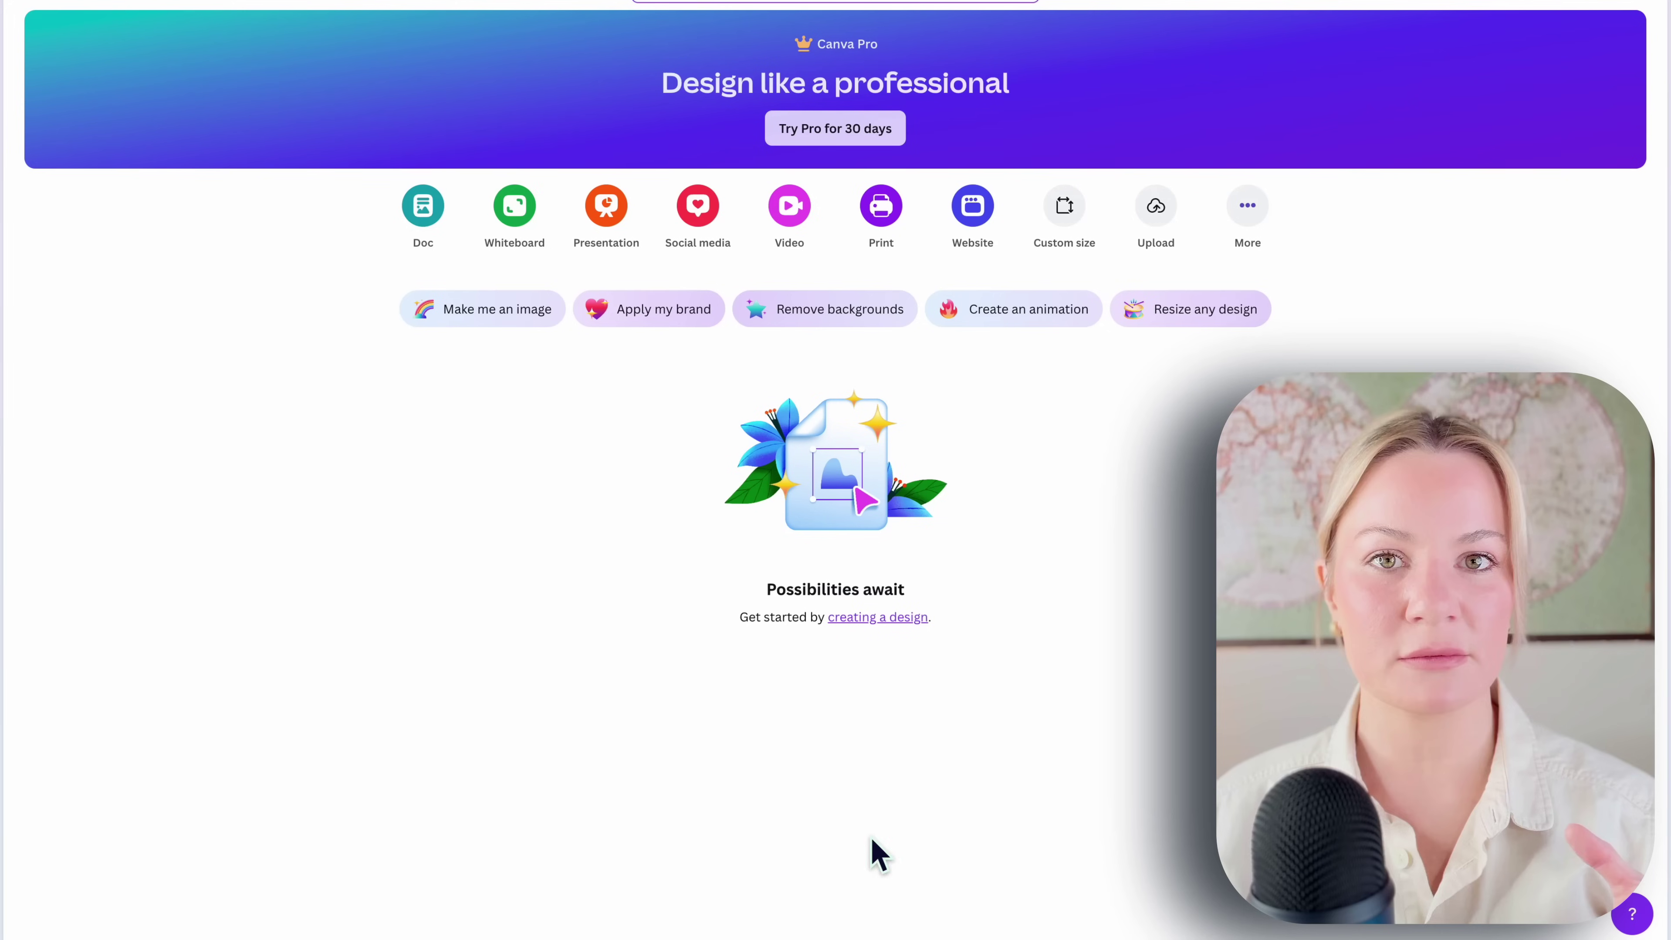
Switch to Canva, create a blank Pinterest pin design and browse the available templates.
left_click(691, 214)
left_click(1090, 263)
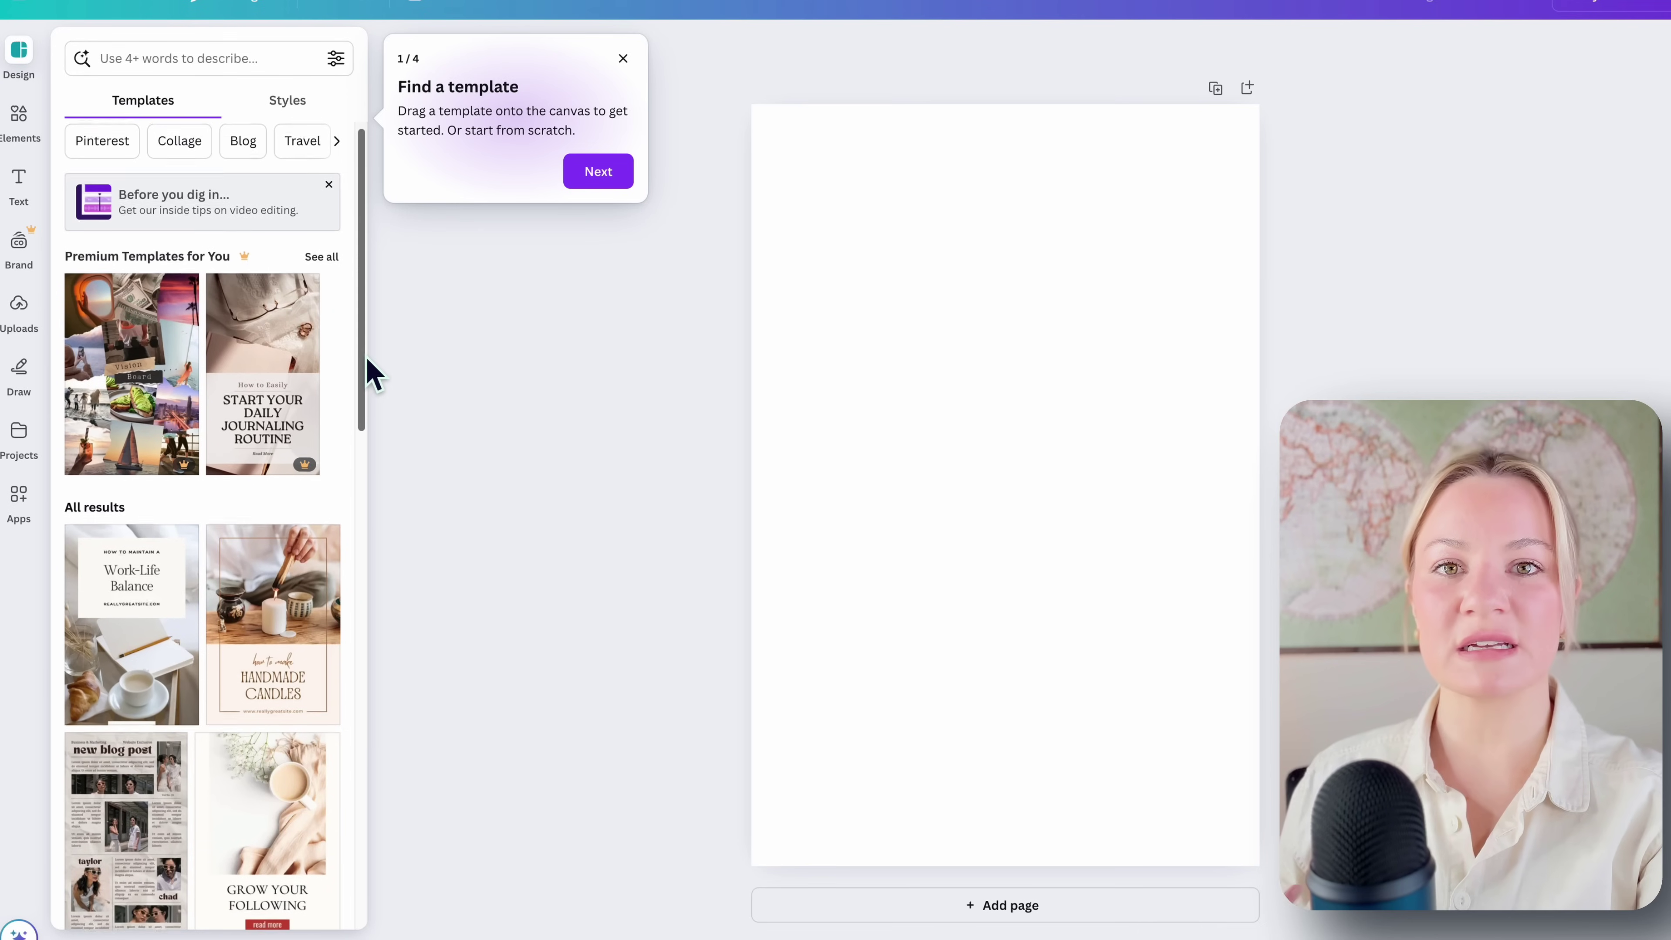
scroll(96, 366, "down", 2)
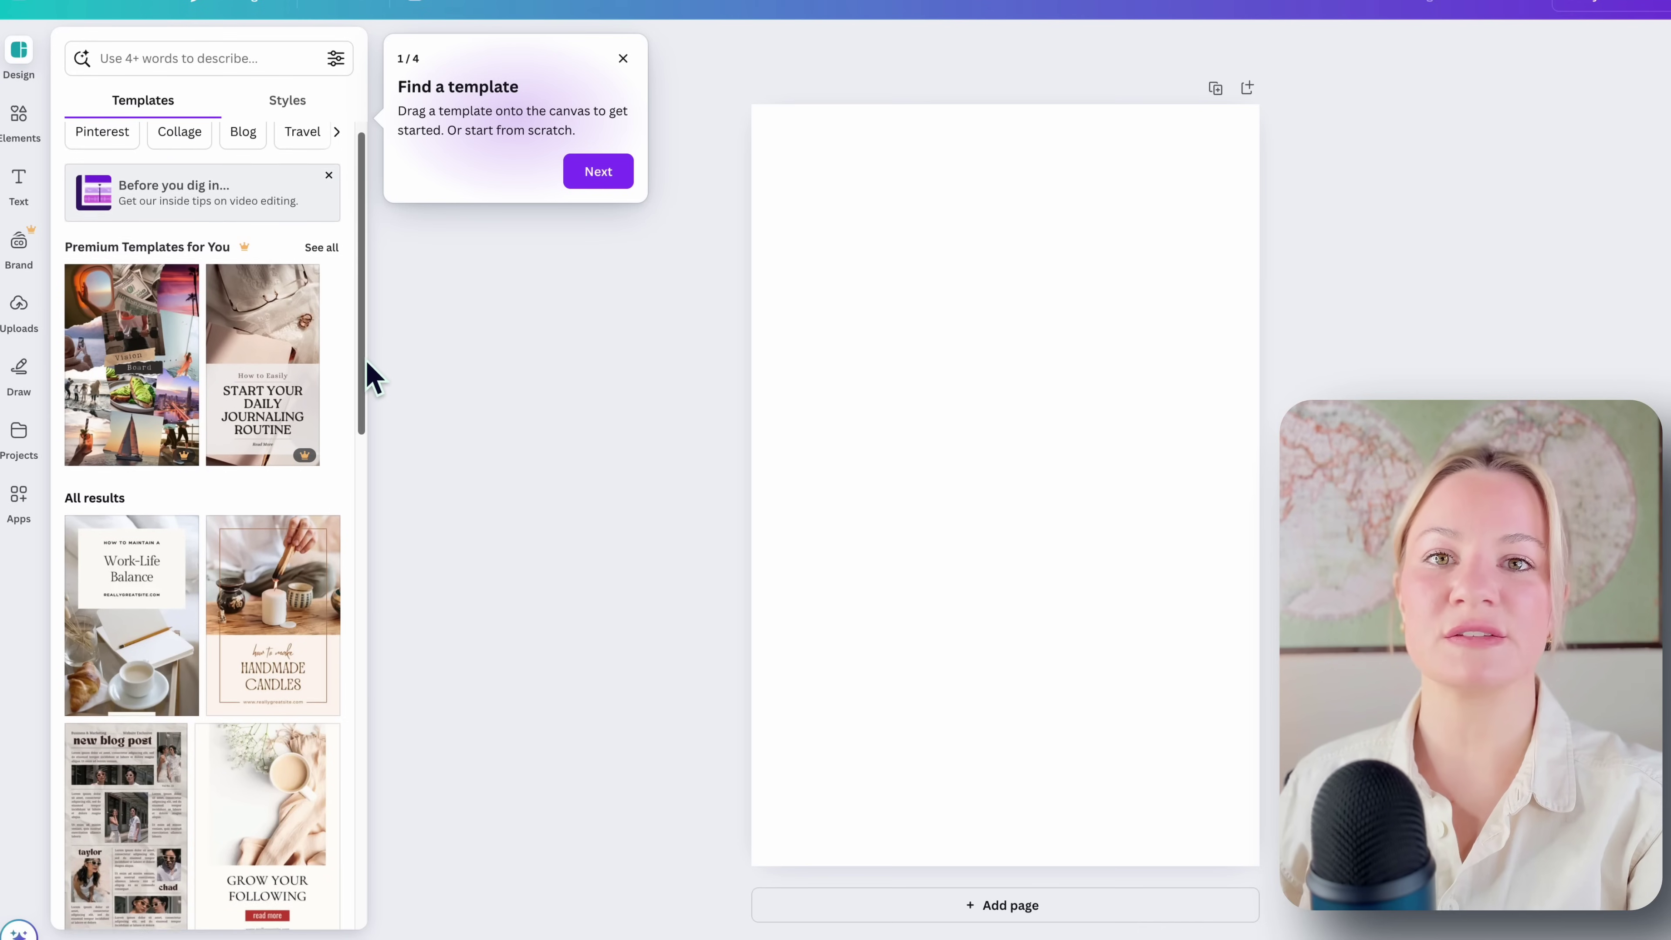
left_click_drag(367, 377, 368, 636)
left_click_drag(369, 408, 371, 803)
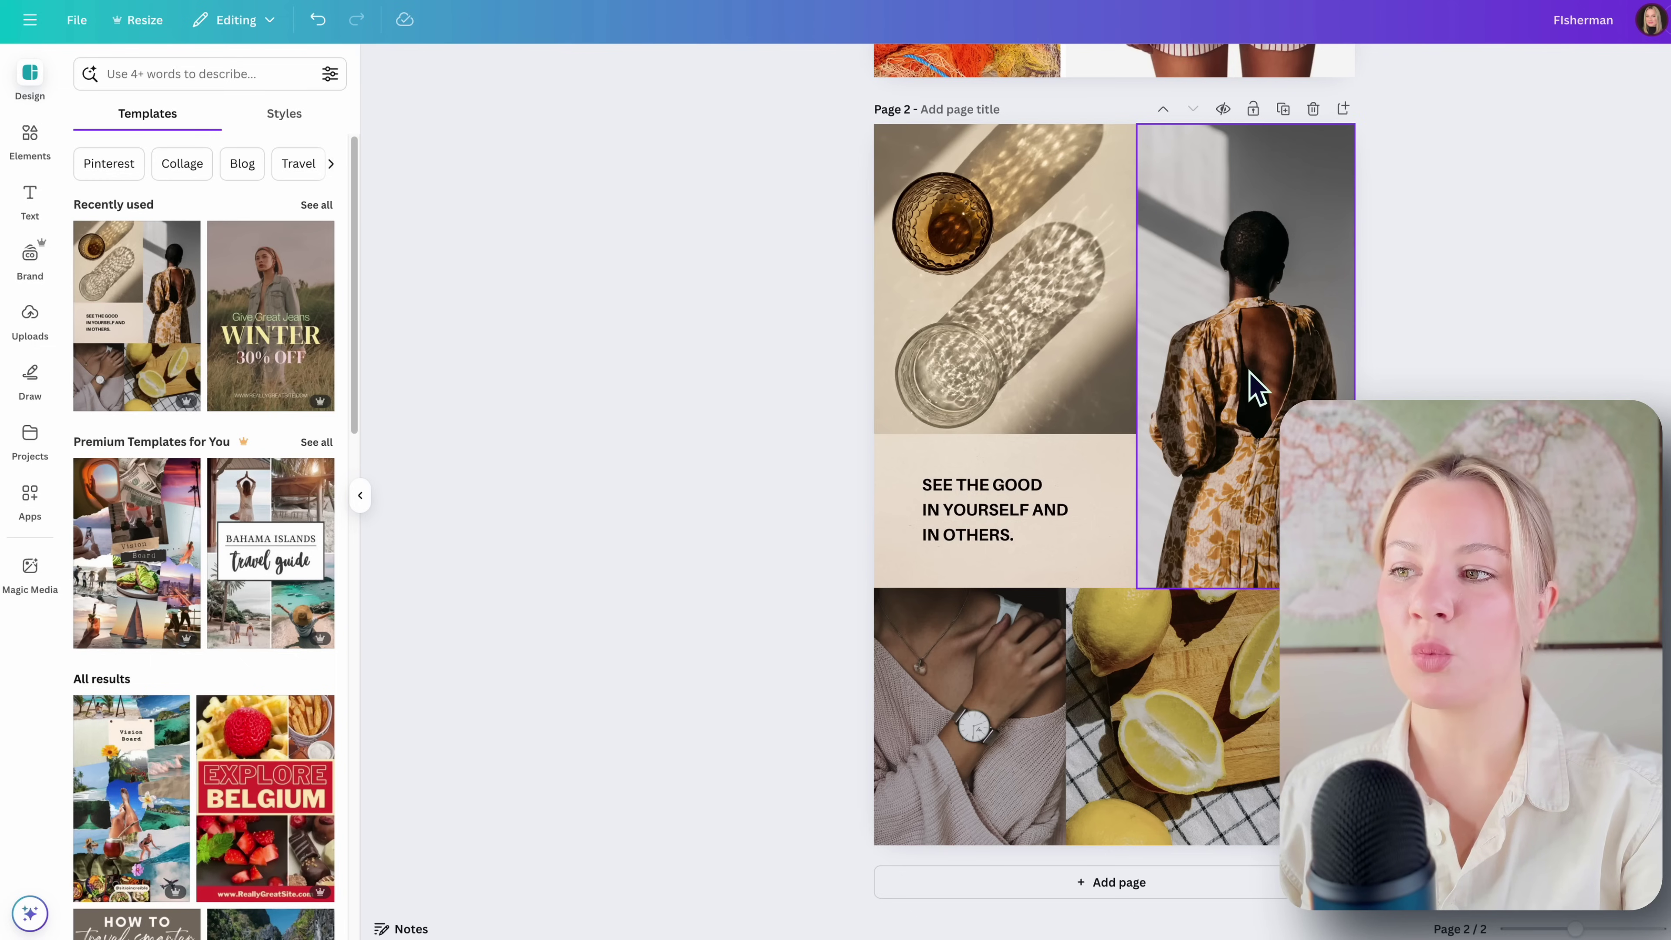
right_click(1051, 363)
key("Escape")
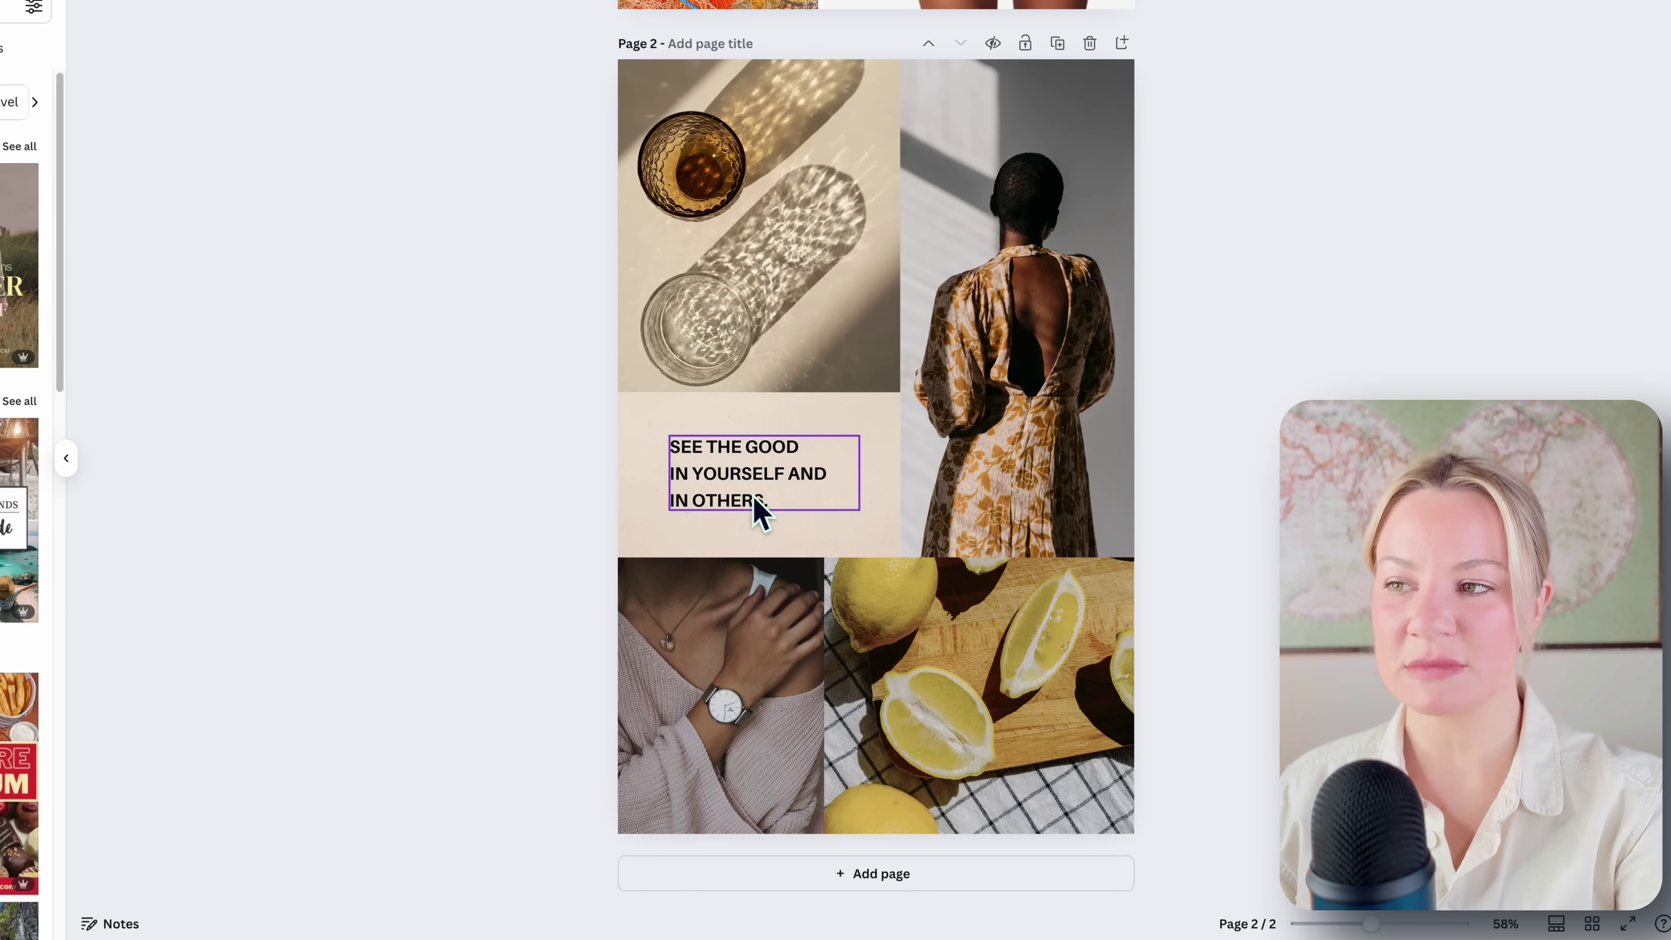
Try replacing the quote text on page 2 with "CHANGE IT" and deleting the text box.
left_click(760, 514)
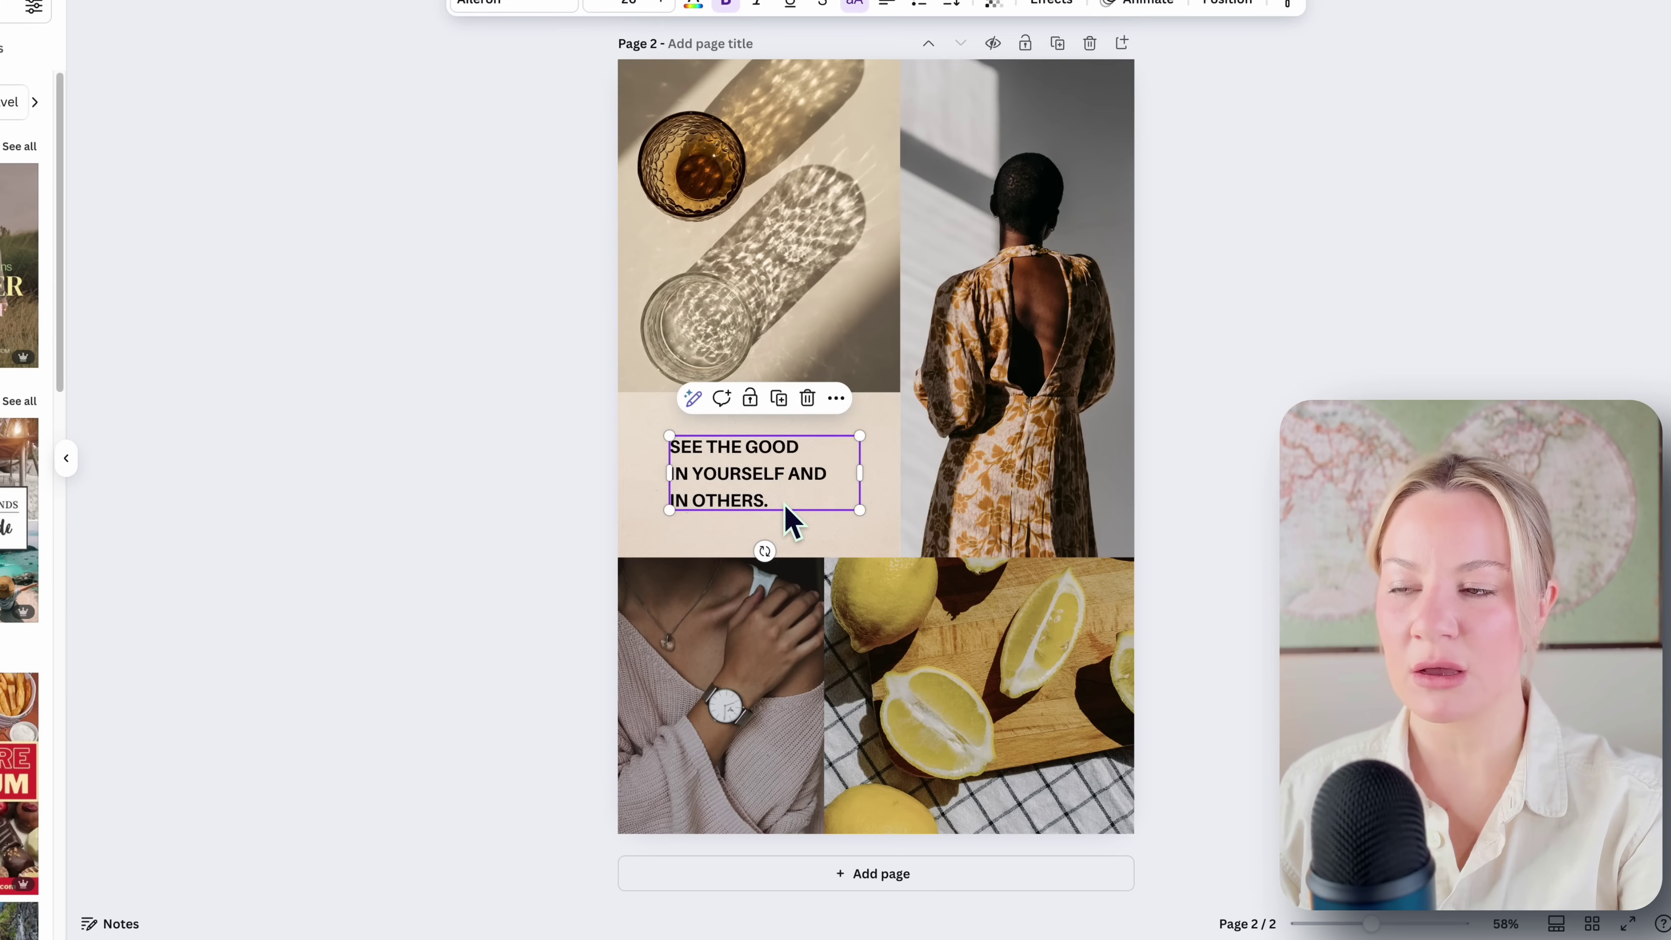
double_click(788, 515)
type("CHANGE IT")
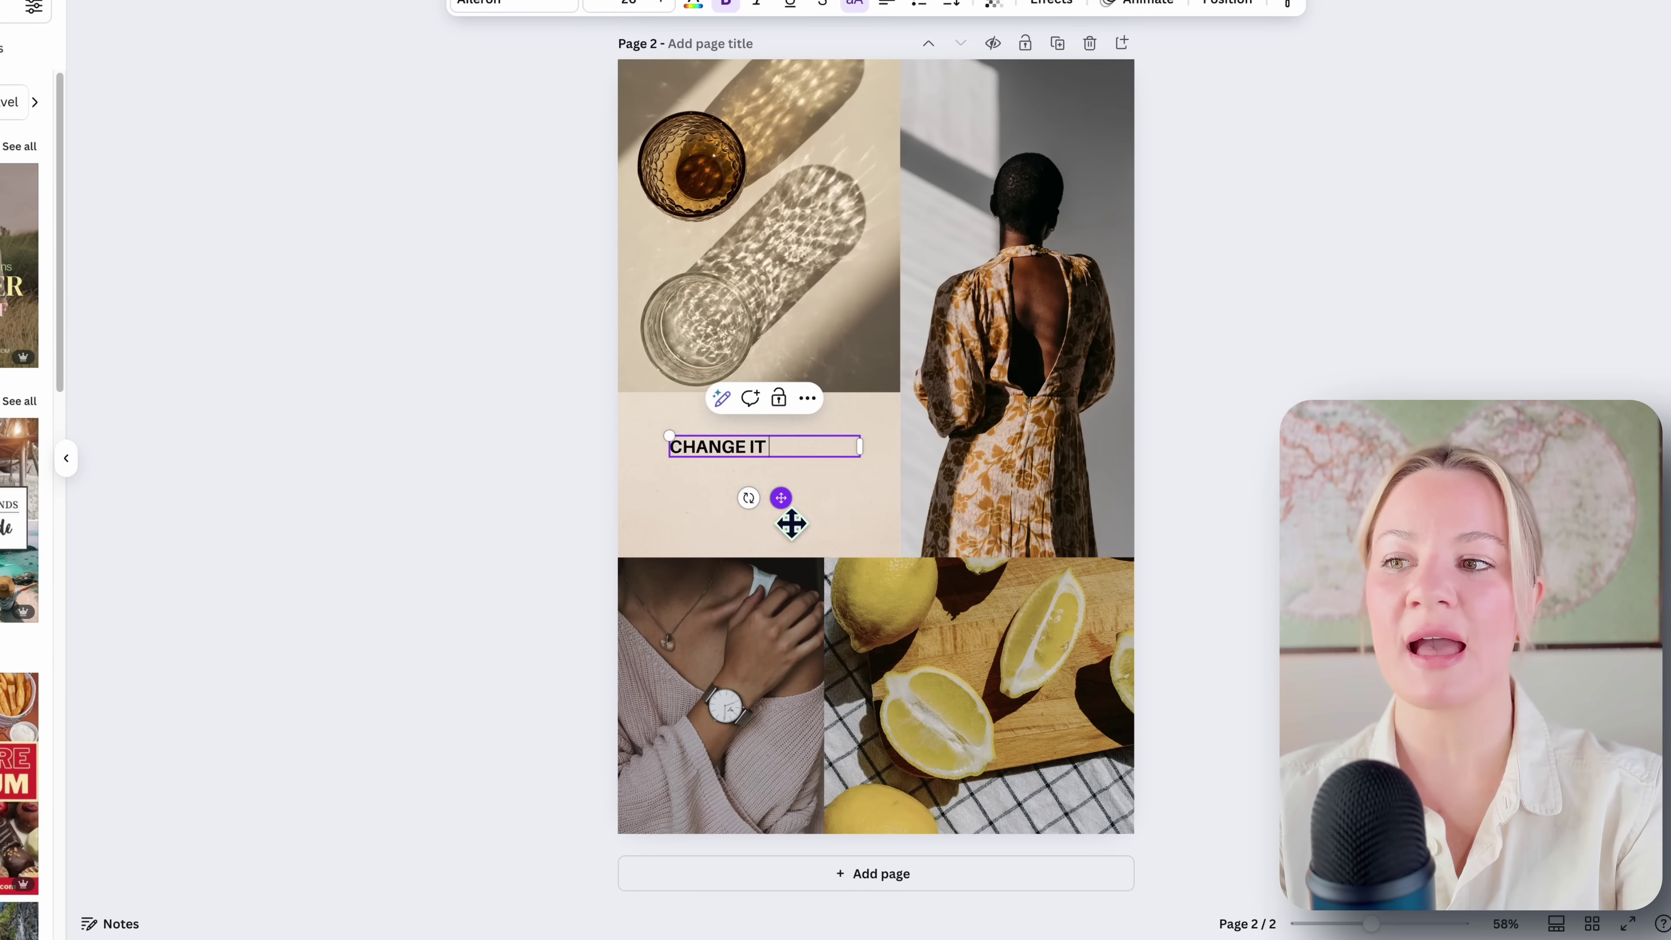
key("Escape")
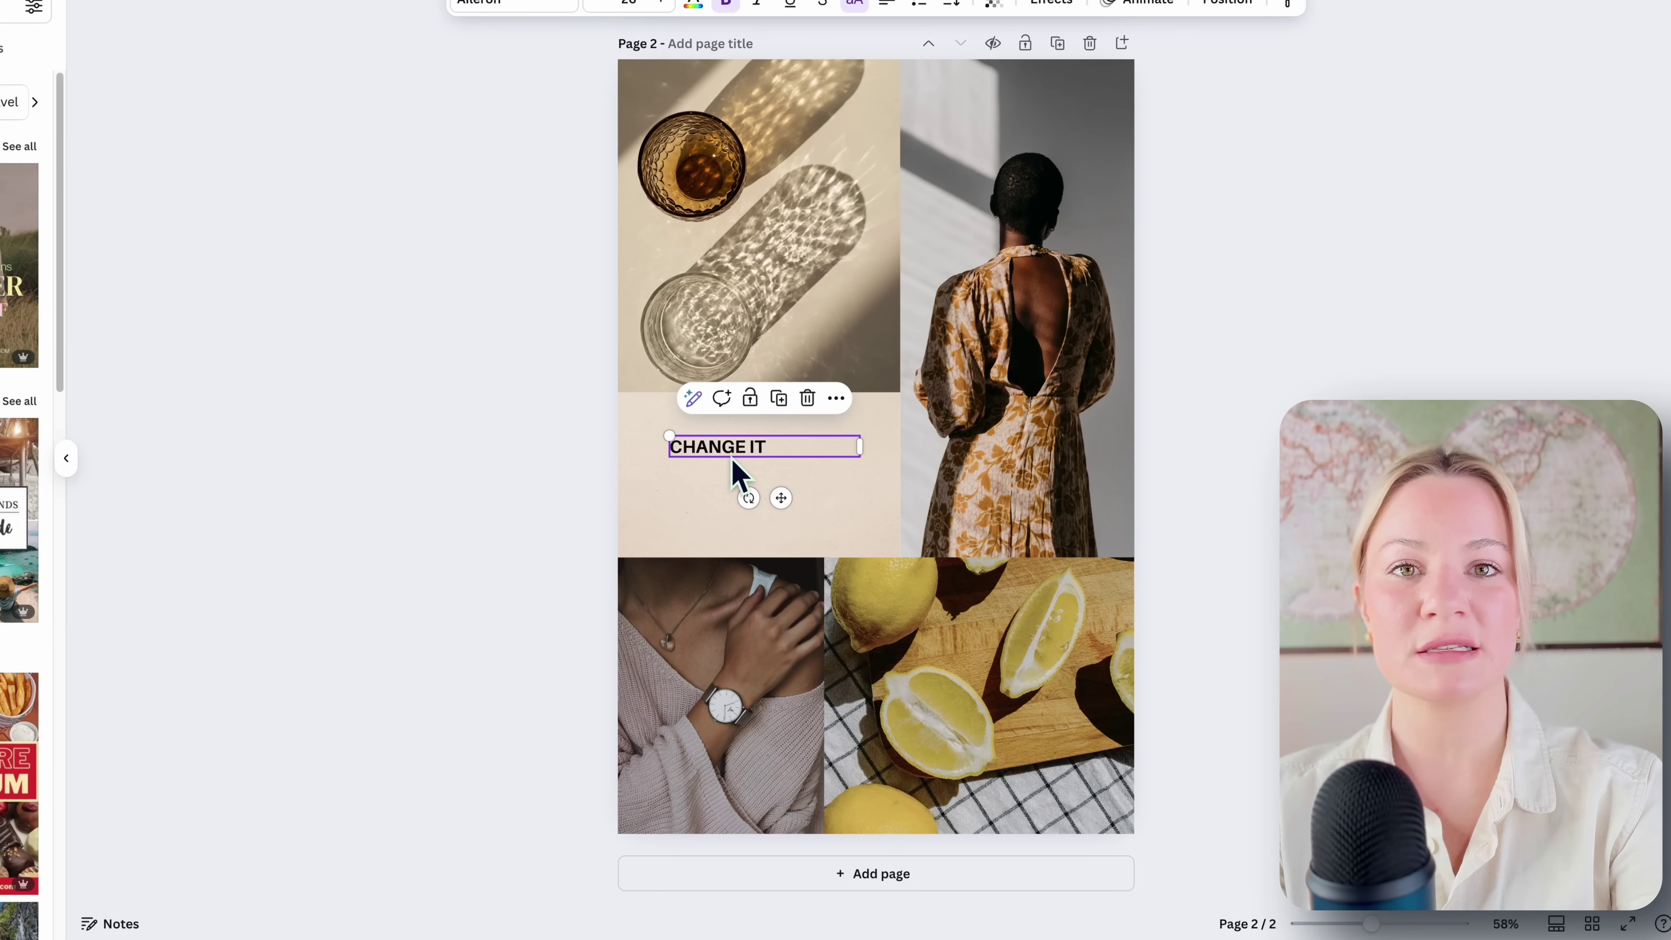
left_click(808, 399)
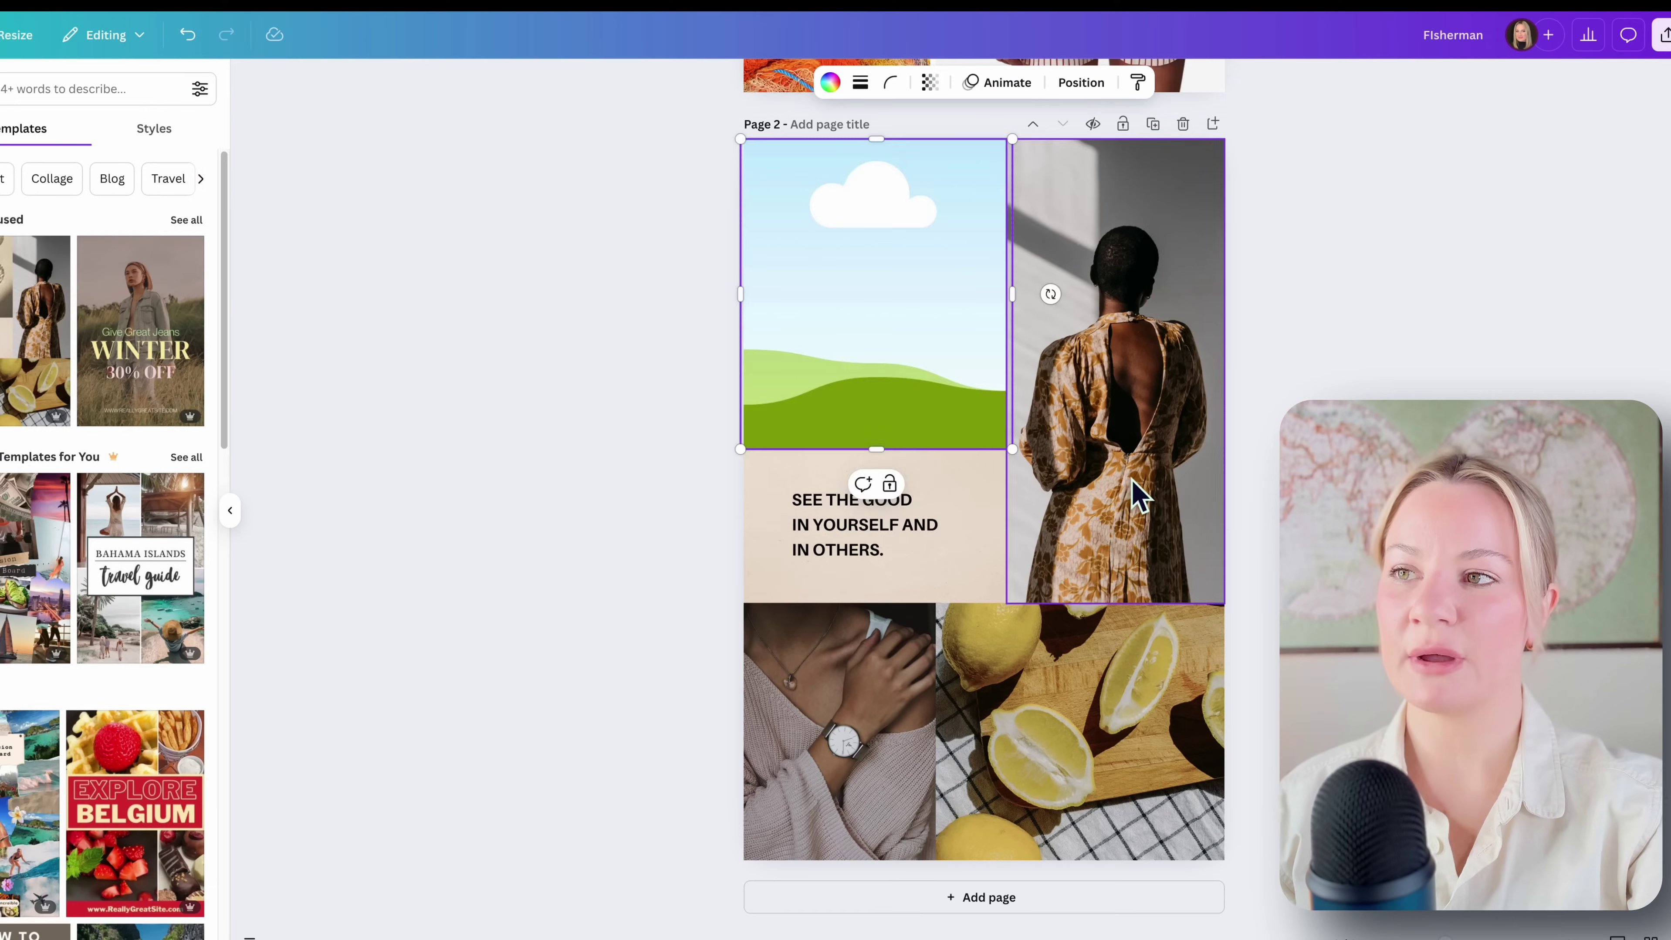
Delete the photo of the woman in the floral dress from its grid cell and remove the quote text on page 2.
left_click(1135, 520)
left_click(1141, 641)
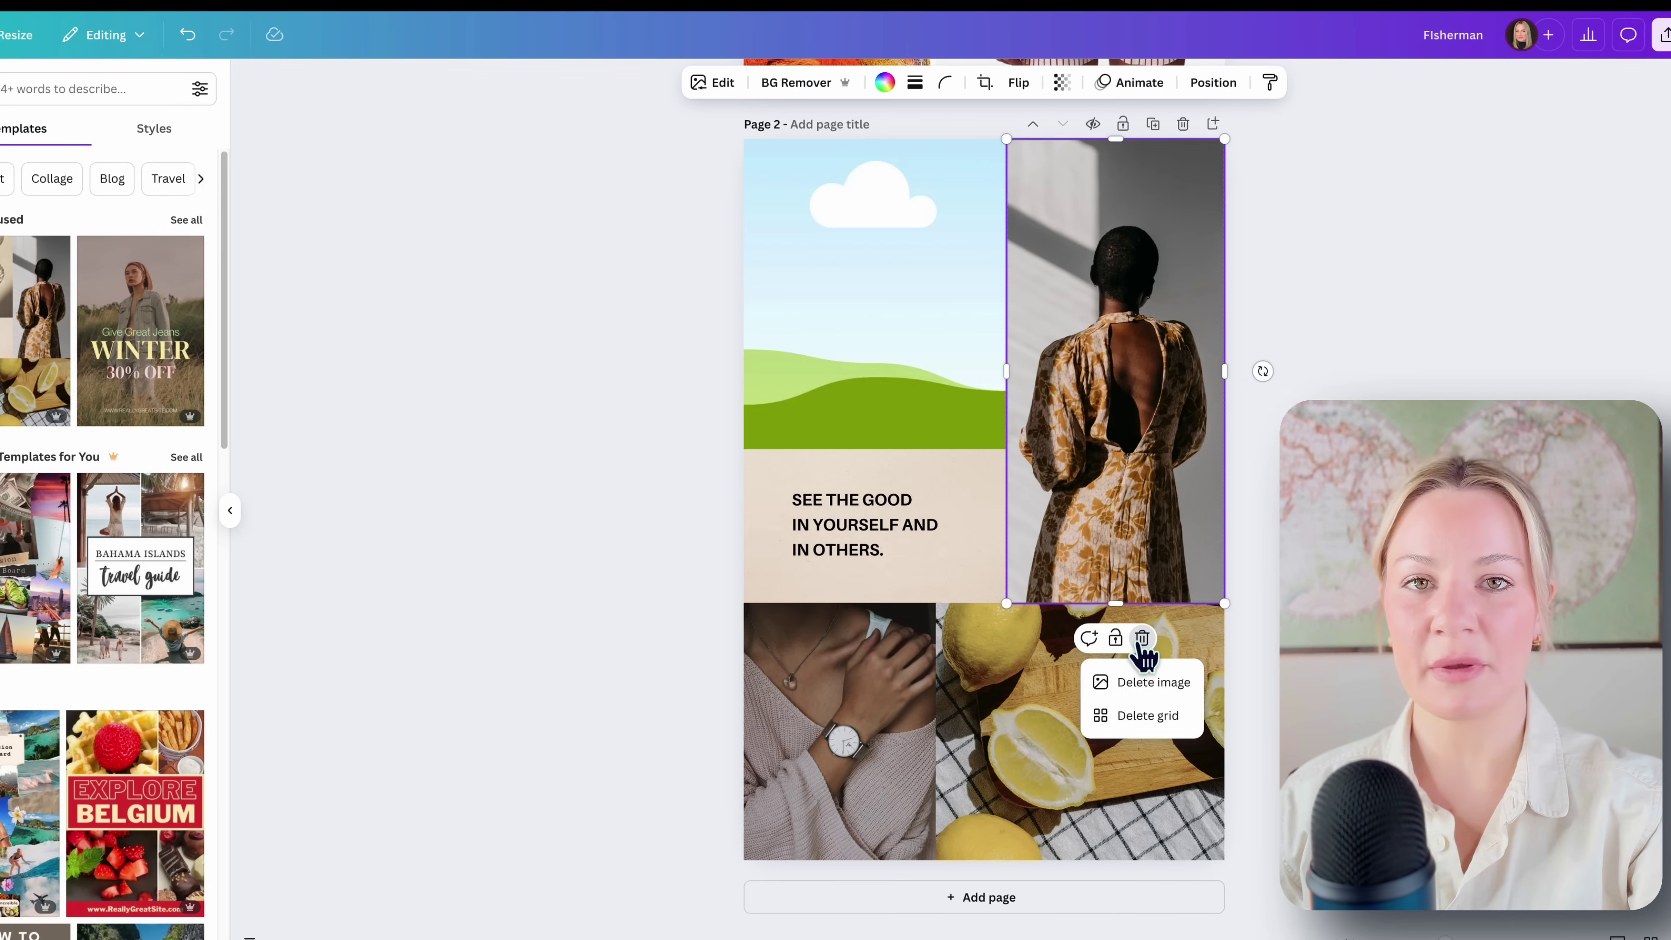
left_click(1145, 685)
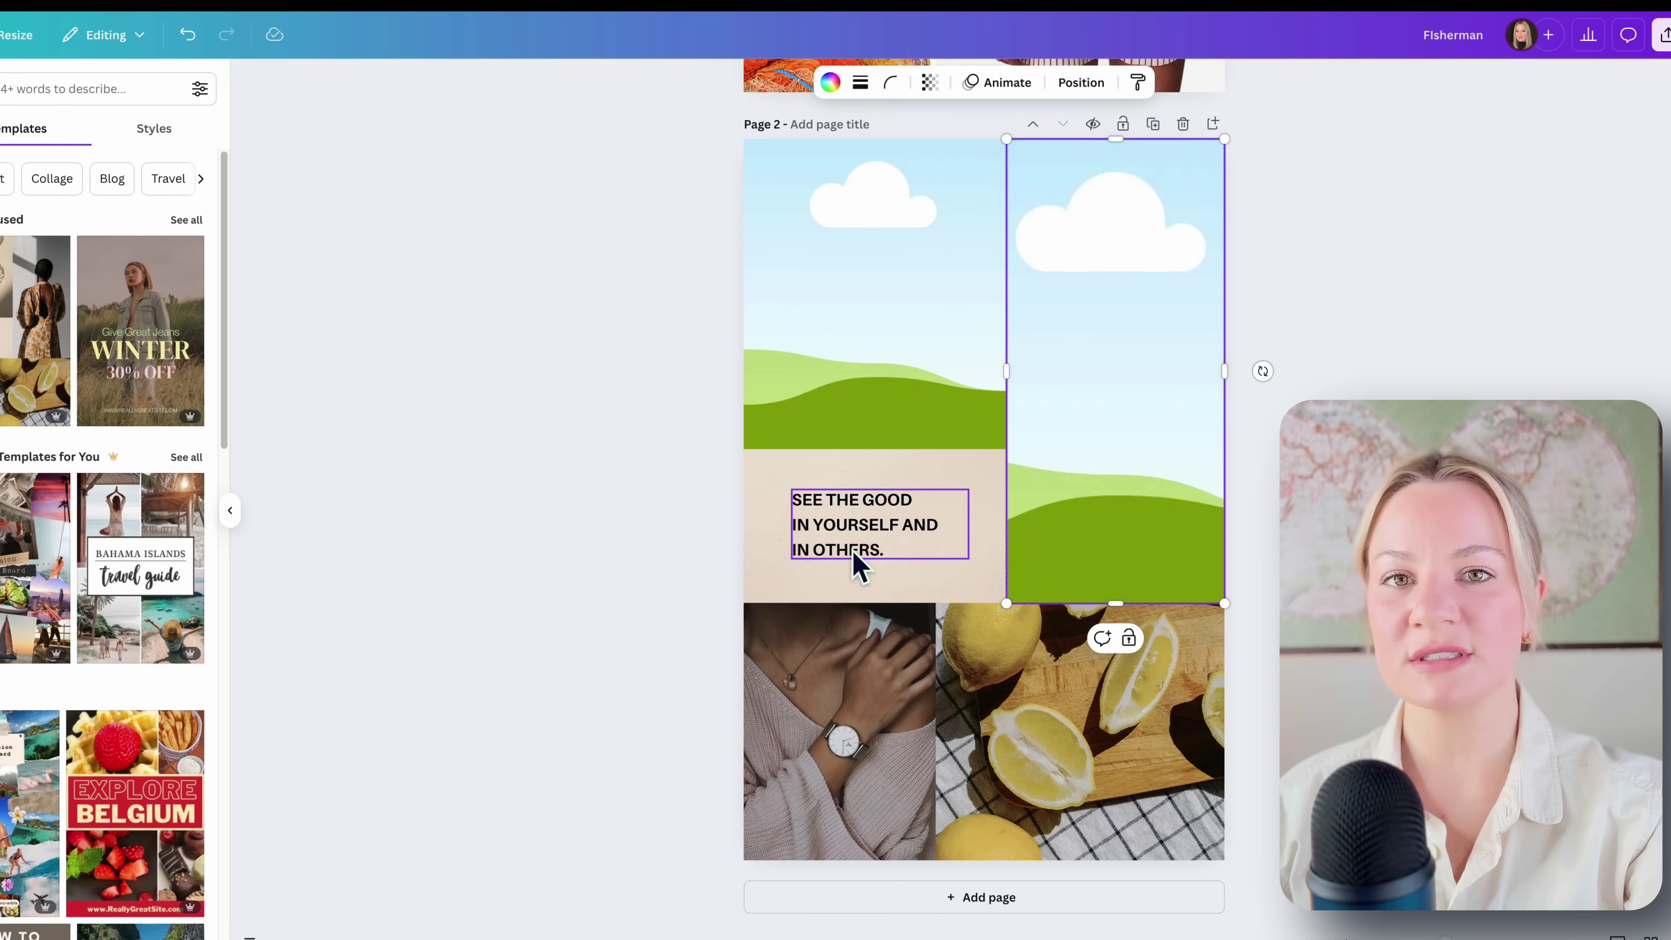
left_click(856, 567)
left_click(920, 455)
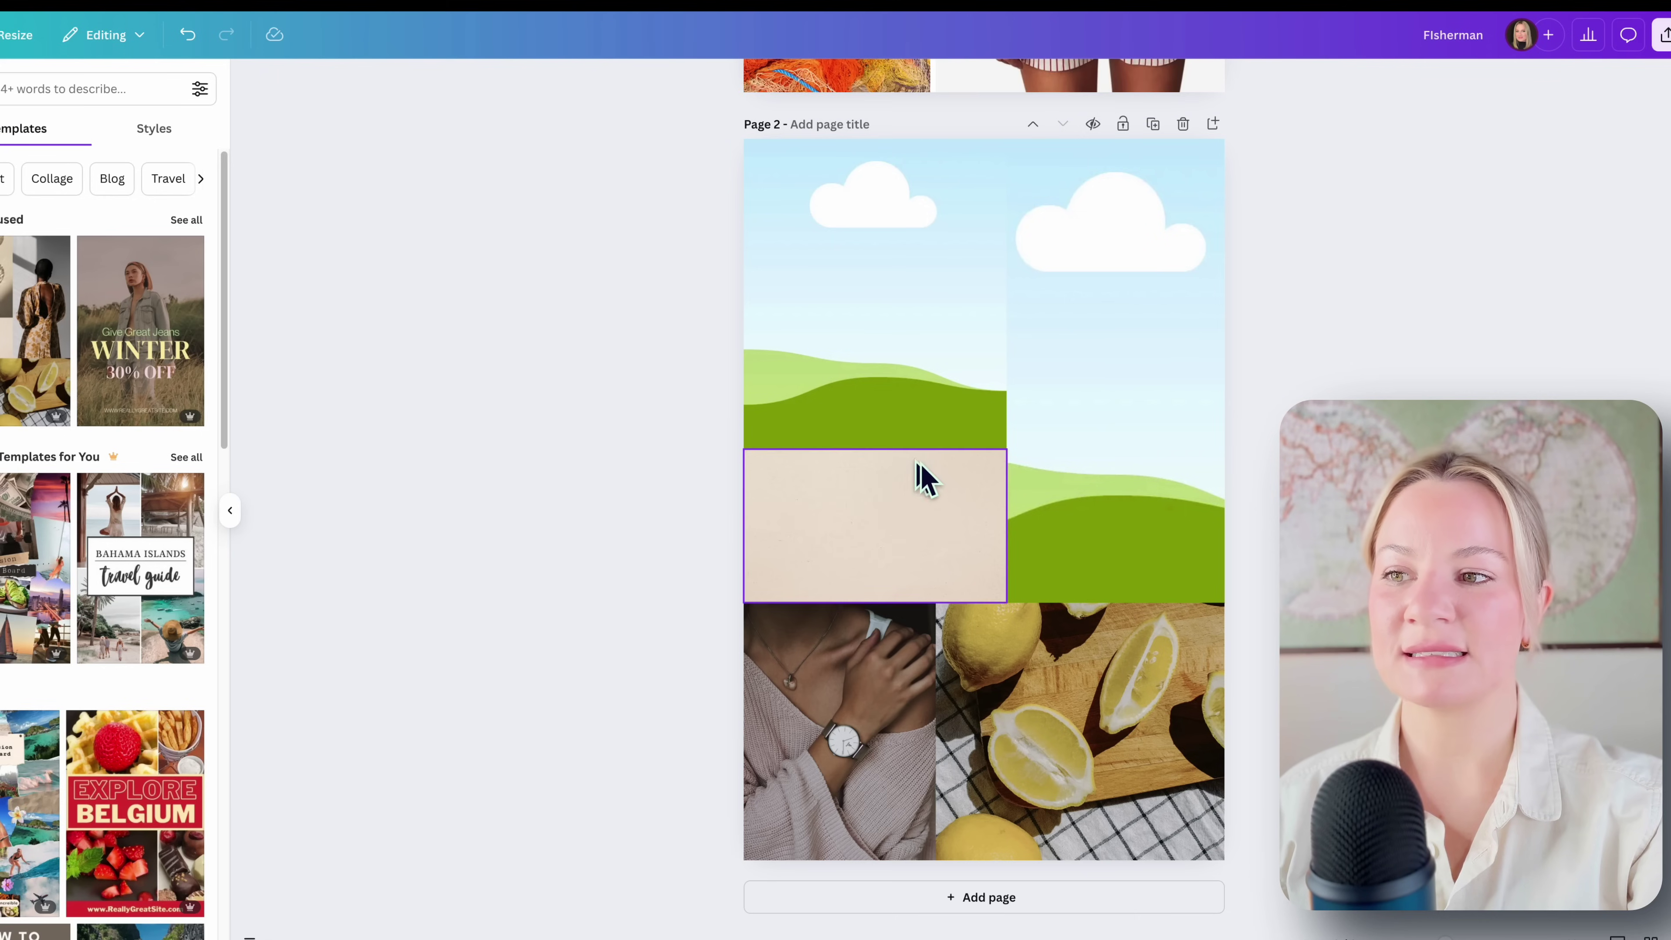
Delete the wristwatch and lemon photos from the lower part of page 2, keeping their grid cells.
left_click(895, 699)
left_click(870, 568)
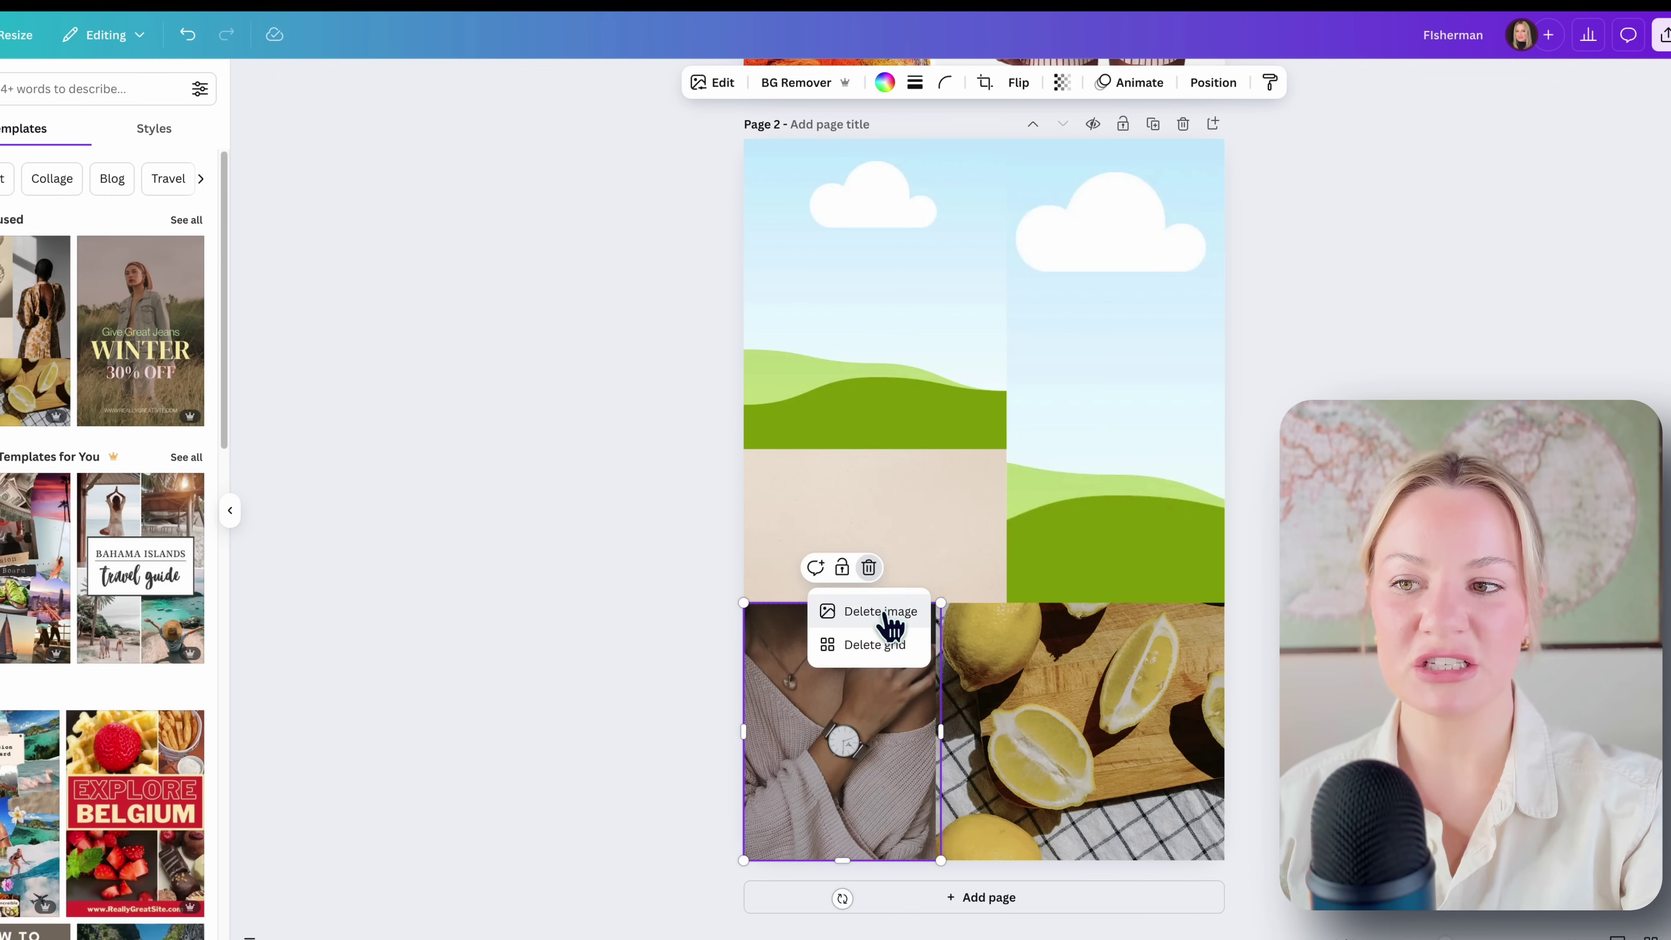
left_click(885, 615)
left_click(1135, 633)
left_click(1107, 569)
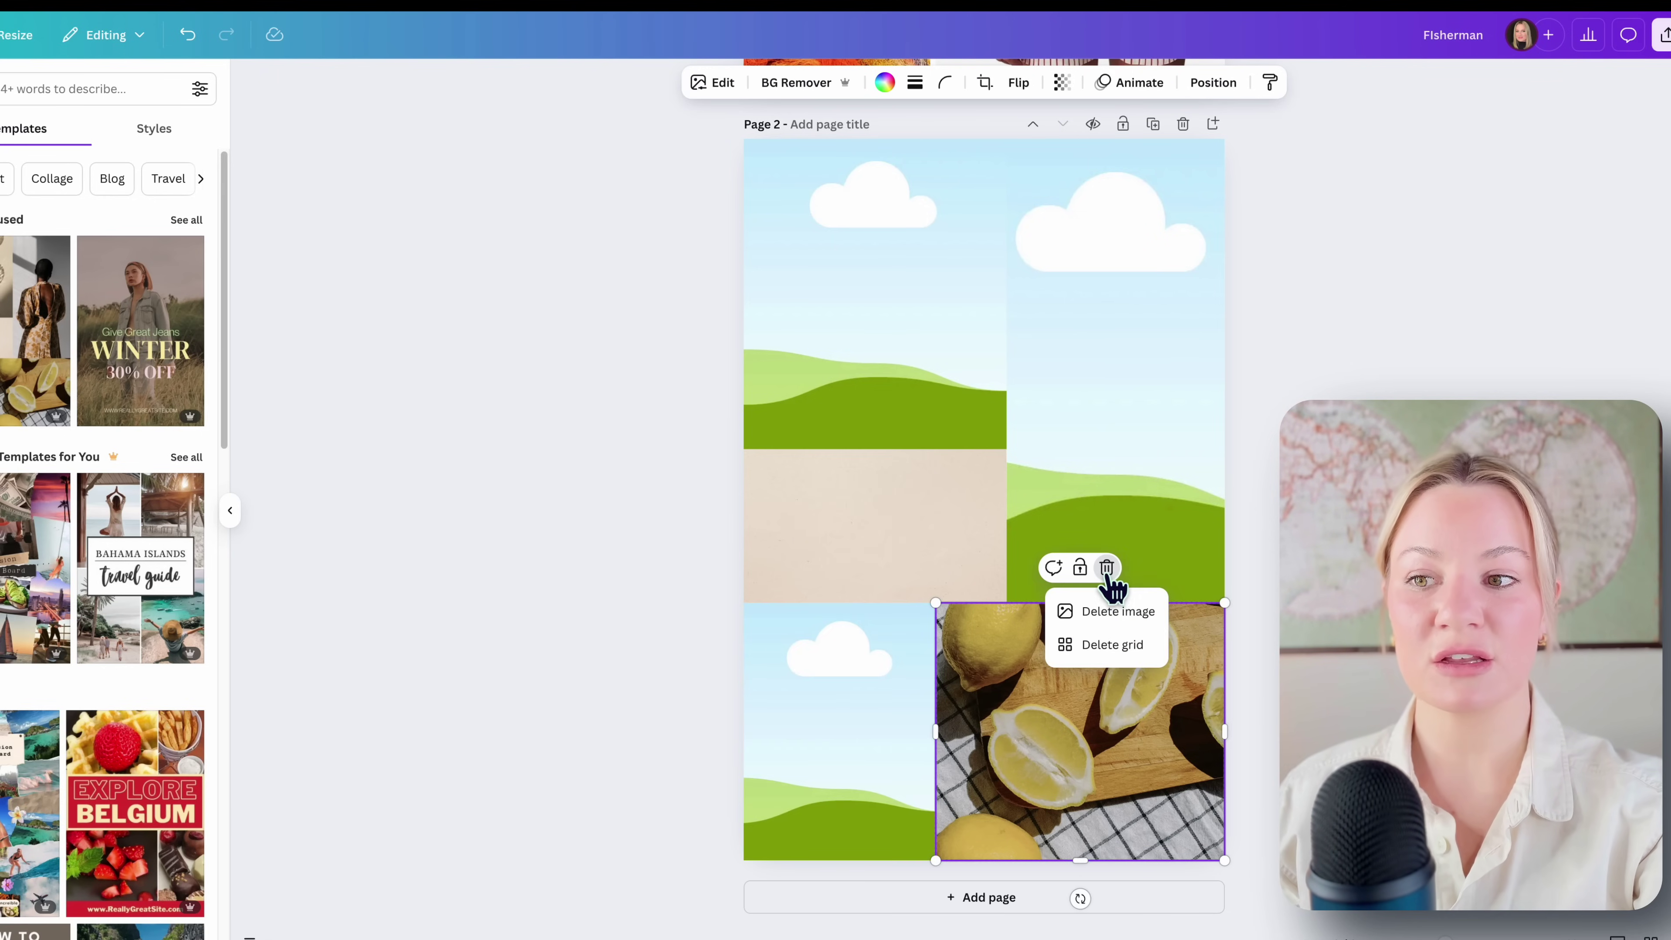
left_click(1118, 614)
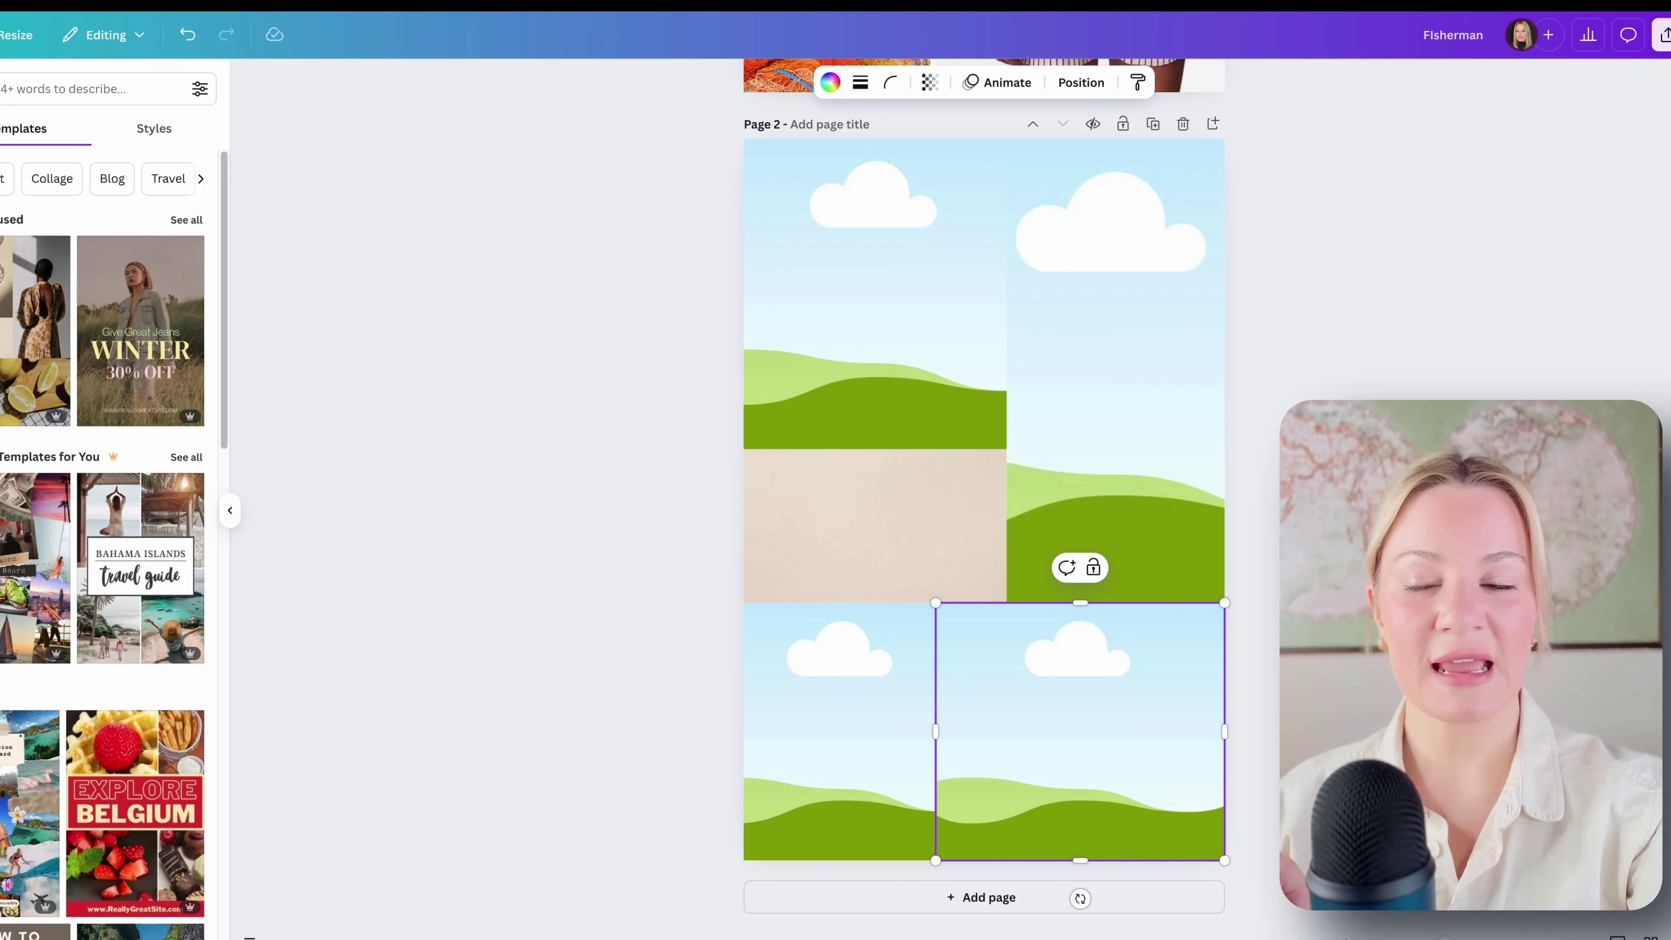
key("super+shift+5")
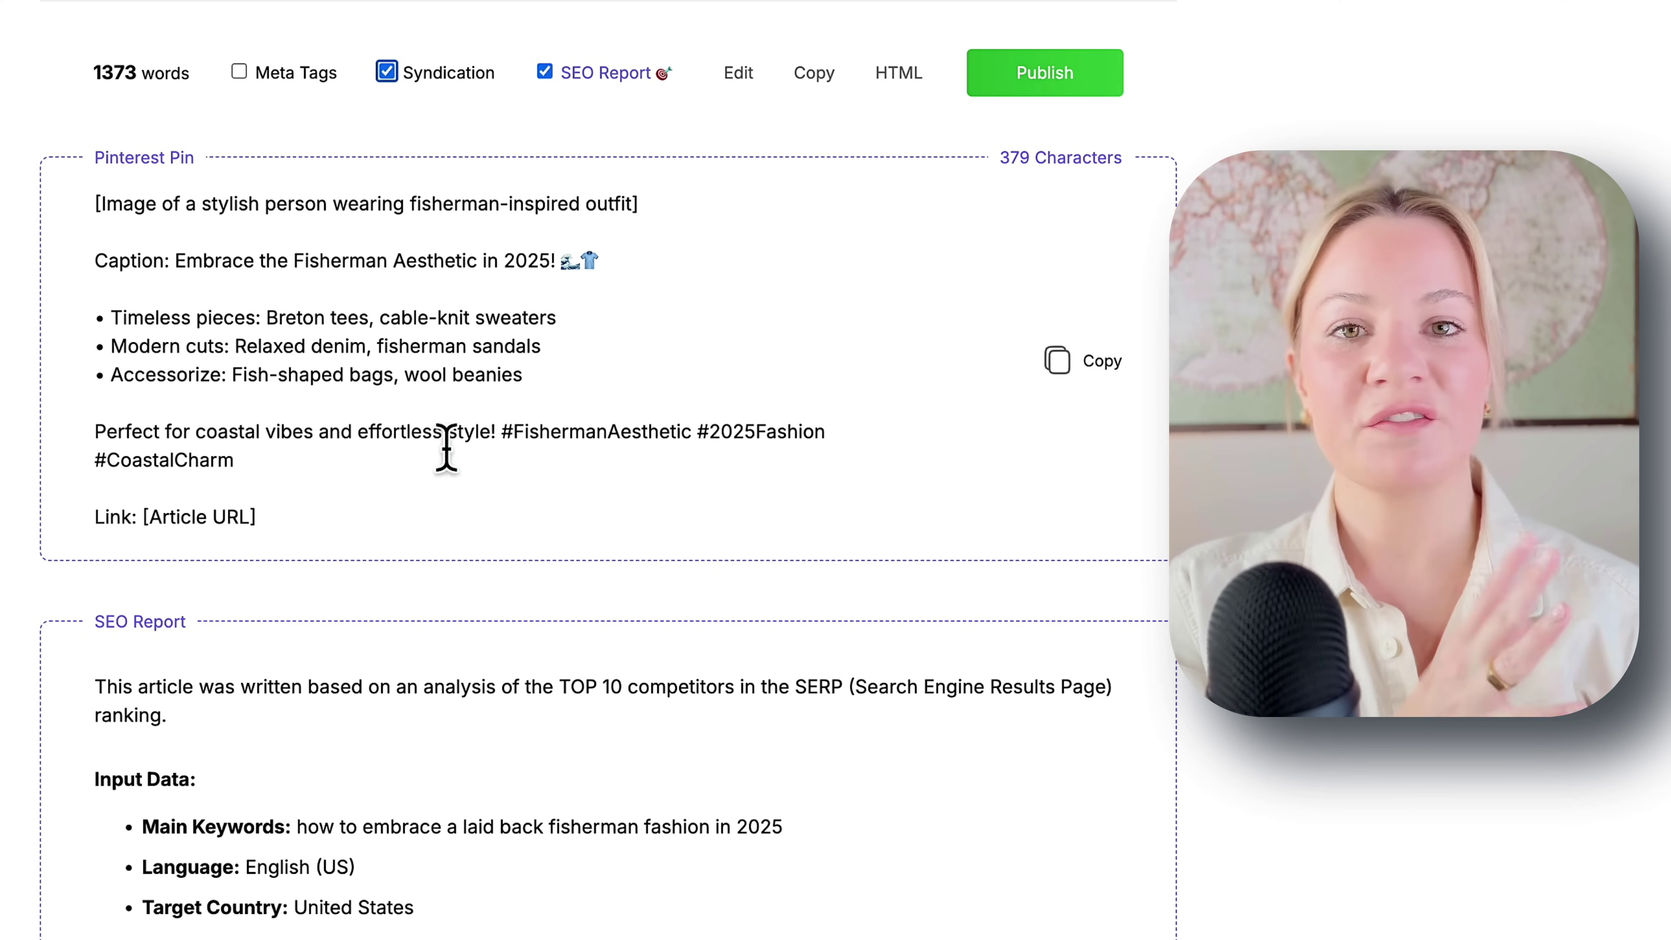
Switch to the generated article and highlight cable-knit sweaters, fisherman sandals and wool beanies in the Pinterest Pin text.
left_click_drag(380, 321, 556, 322)
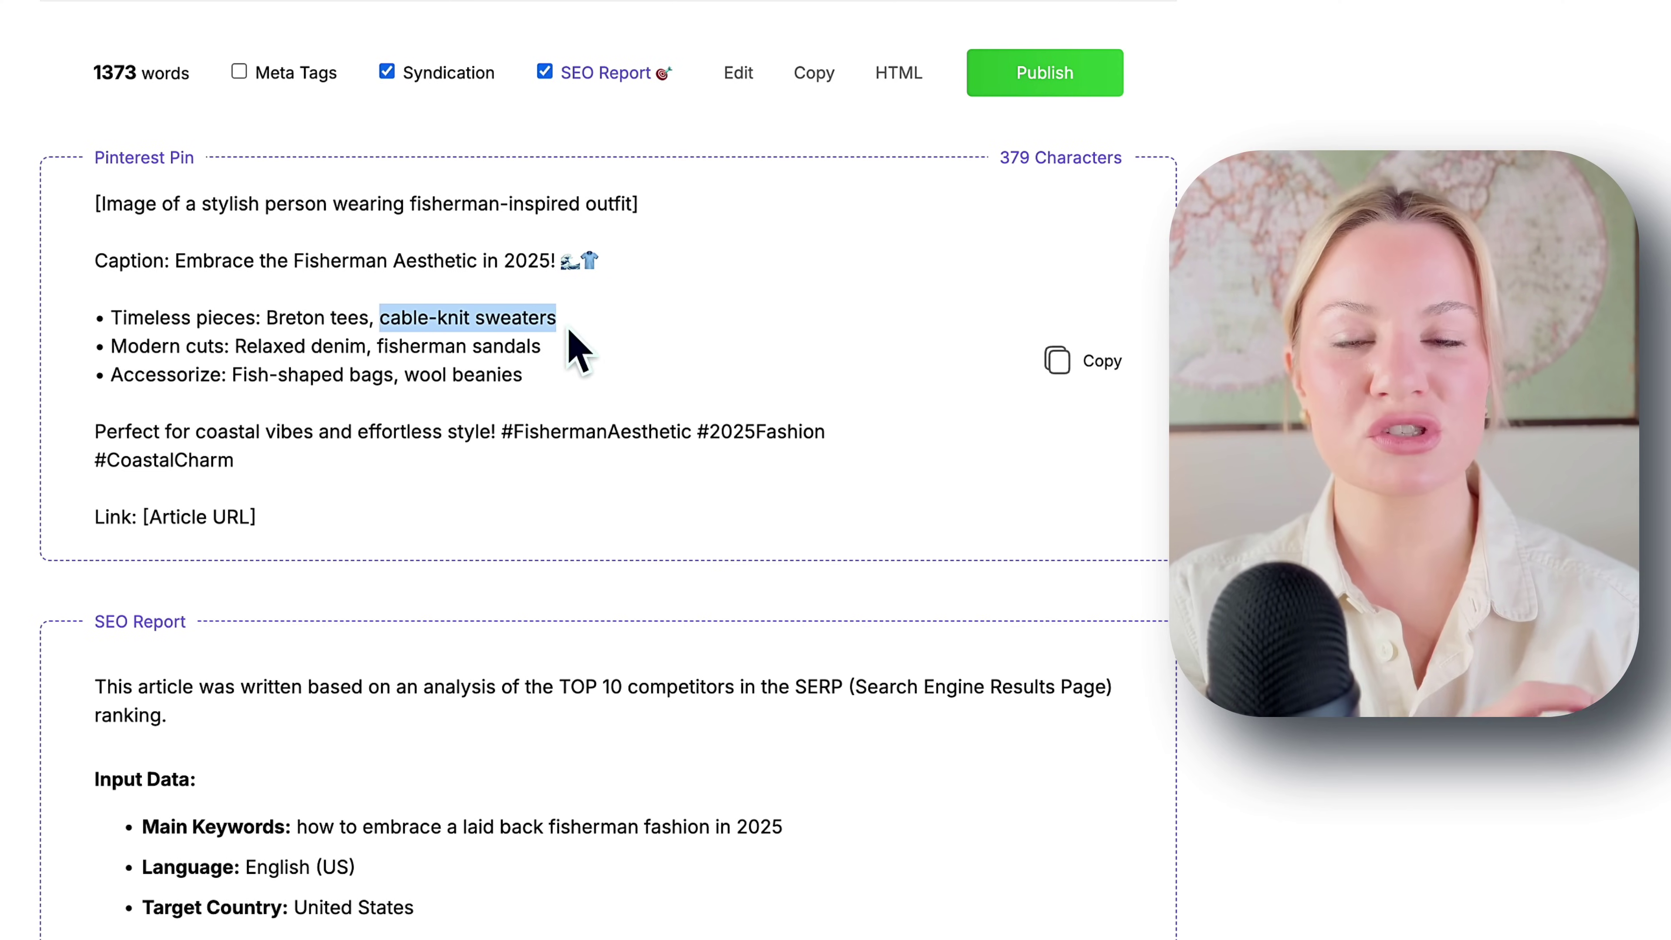
left_click_drag(382, 349, 552, 362)
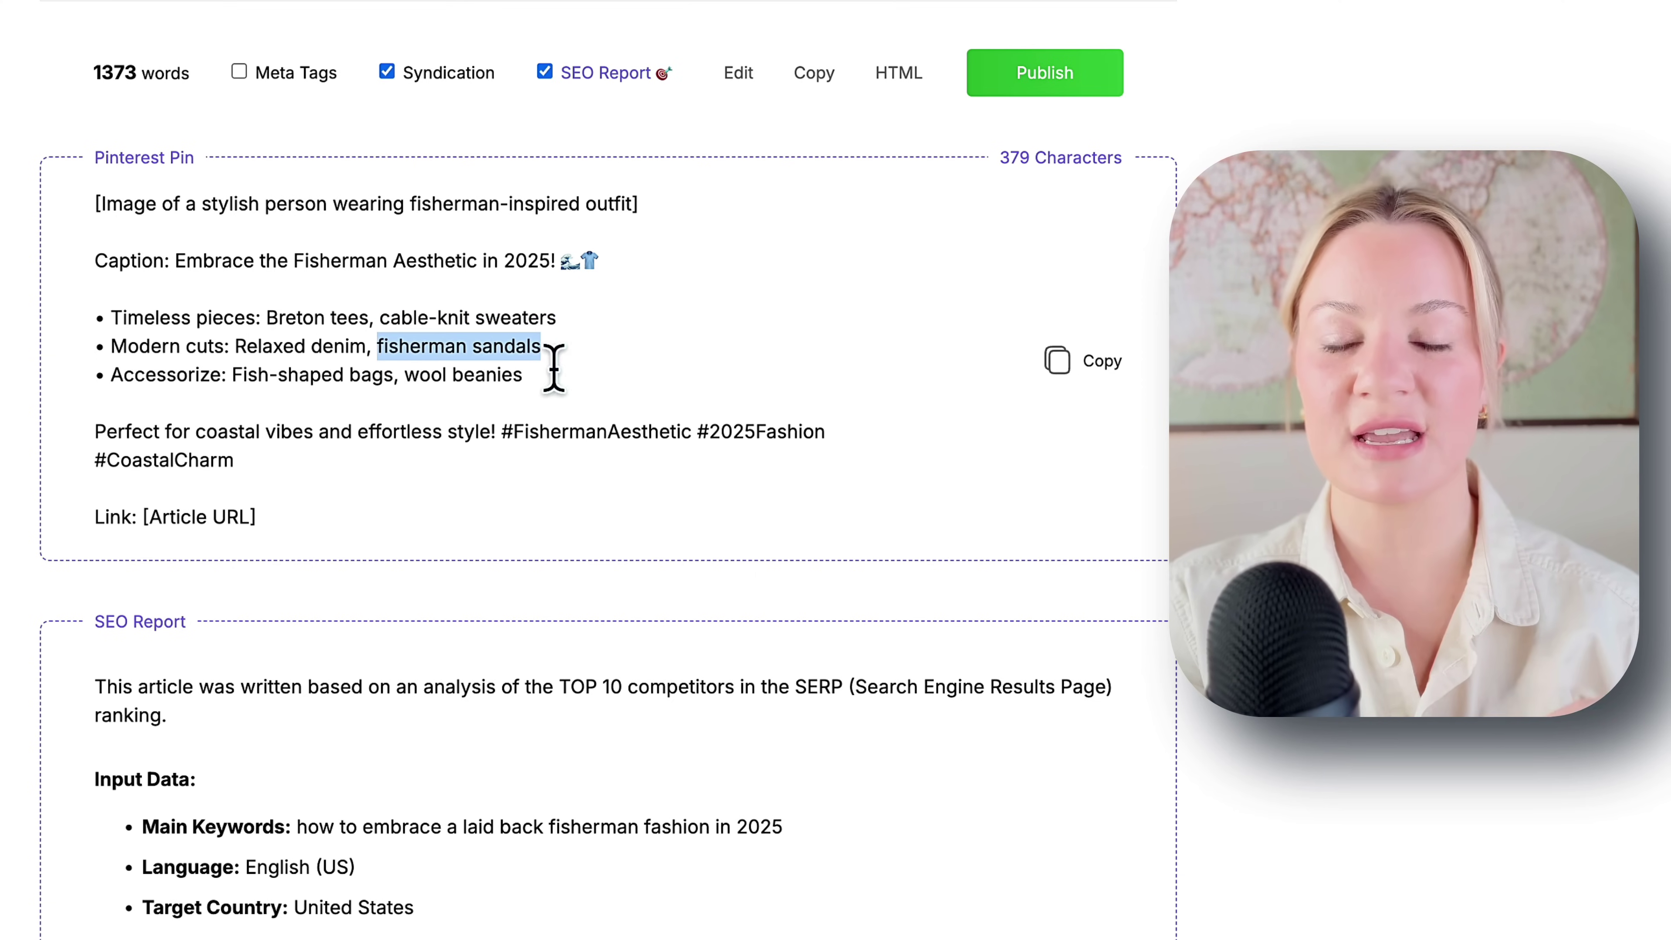
left_click_drag(404, 377, 536, 398)
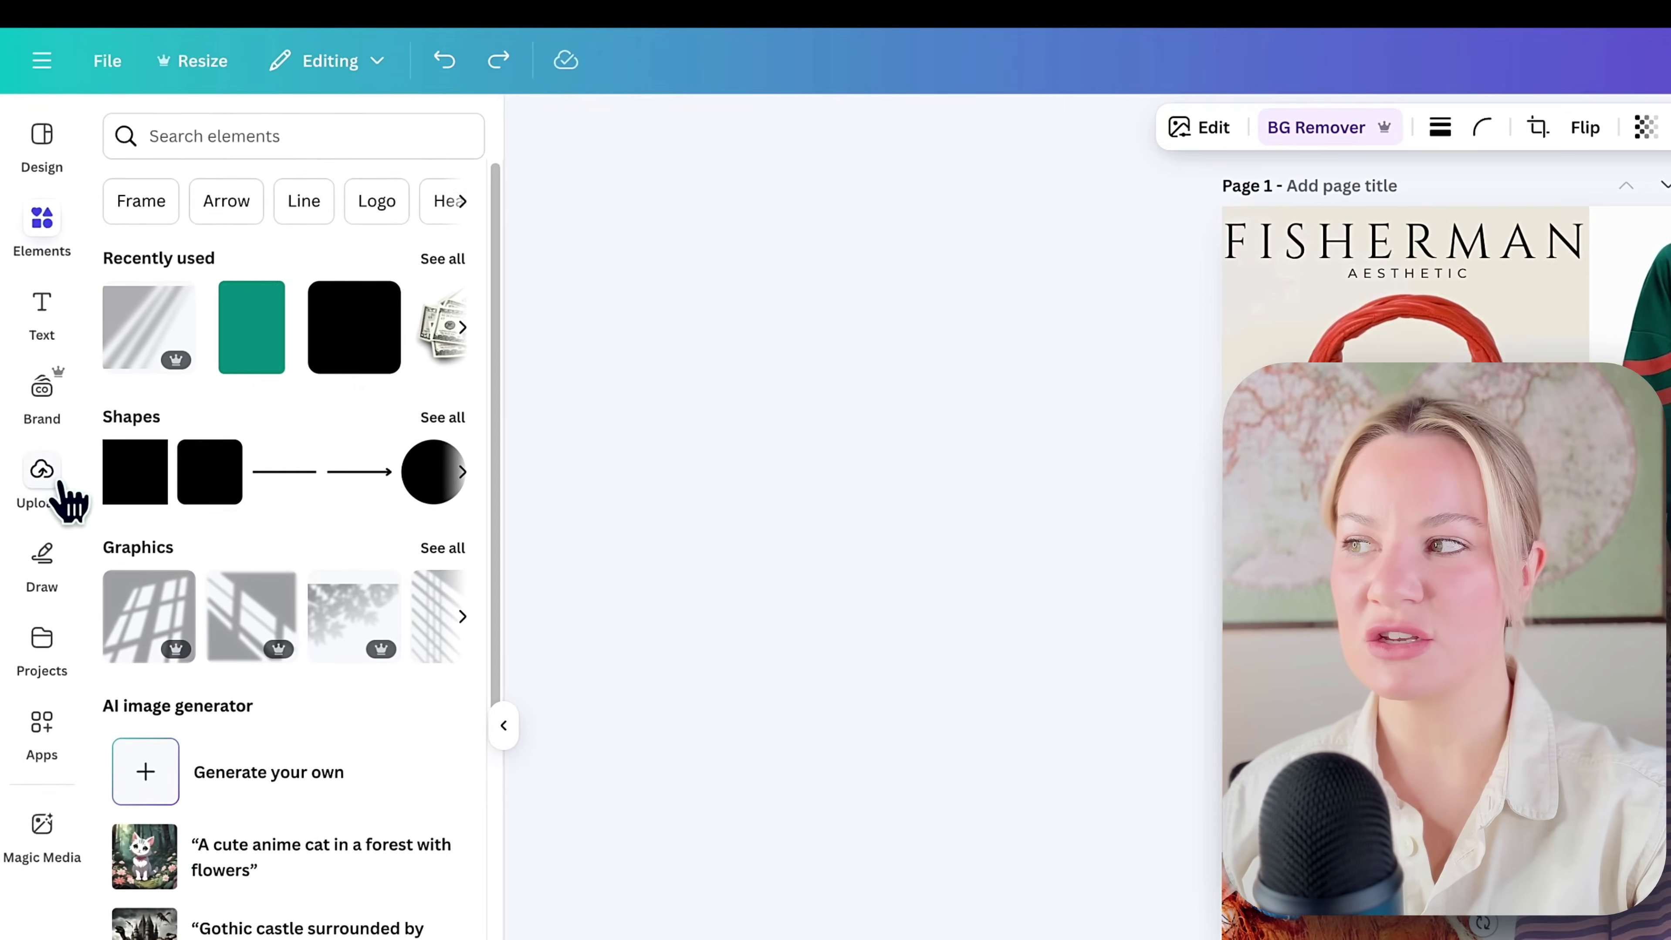
In Canva, add the uploaded screenshot of the black sandal to page 1 and remove its background.
left_click(39, 338)
left_click(440, 795)
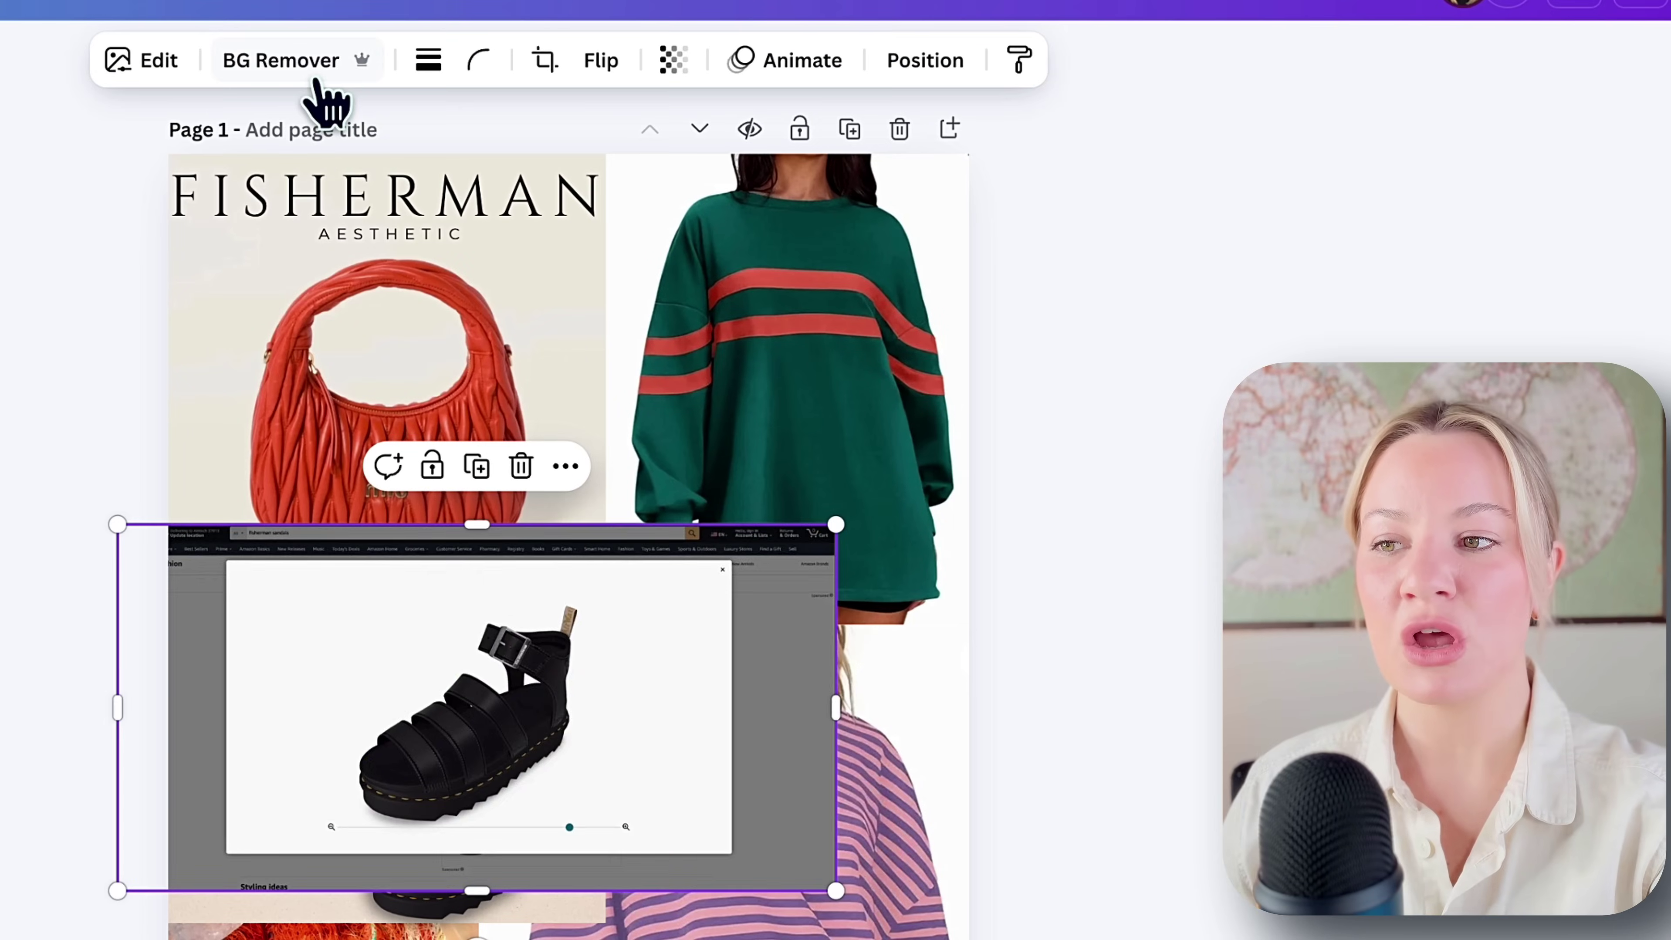
left_click(316, 80)
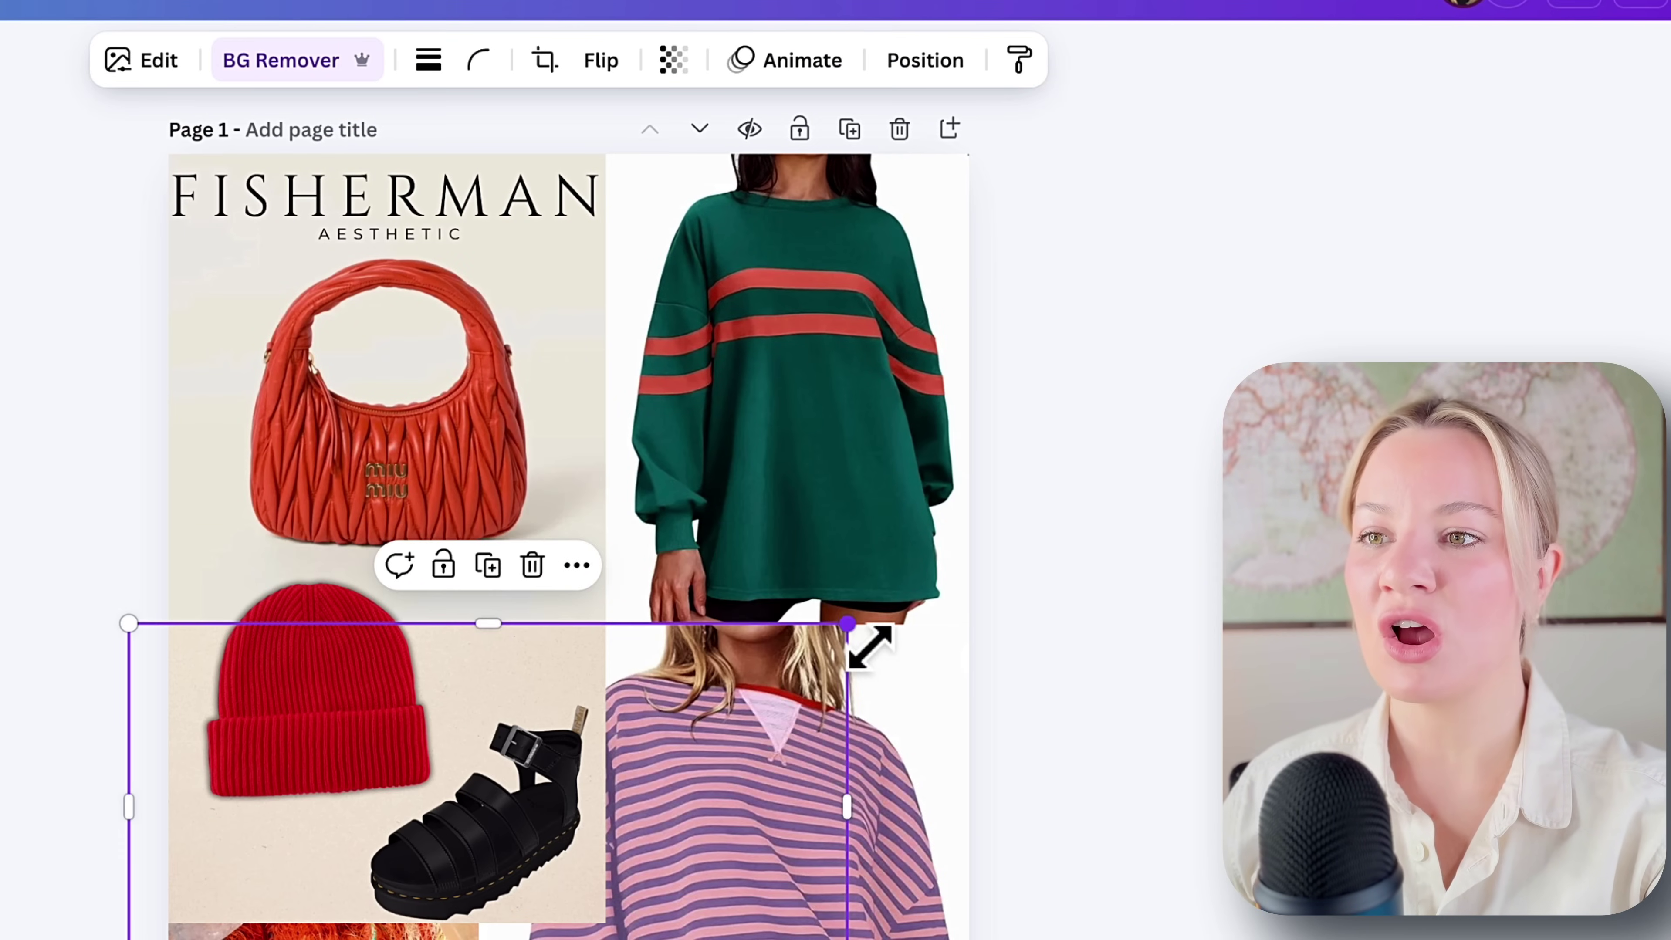
Resize the cut-out sandal and position it beside the red beanie on page 1.
left_click_drag(849, 625, 914, 607)
left_click_drag(663, 810, 635, 815)
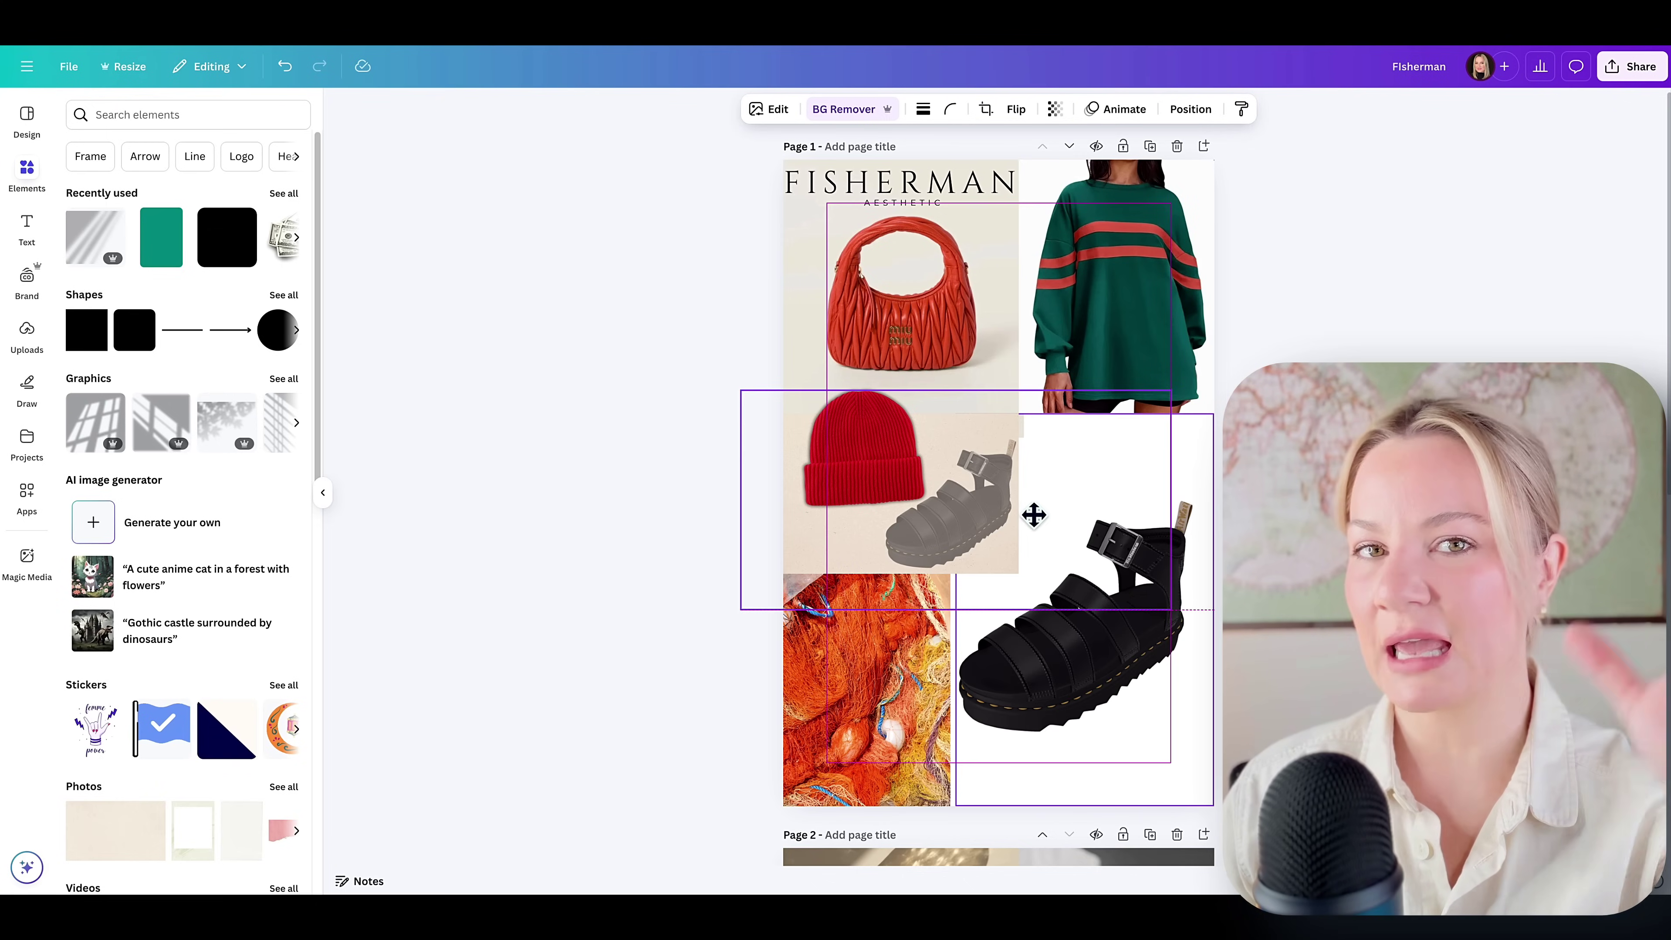
left_click_drag(1034, 515, 1019, 512)
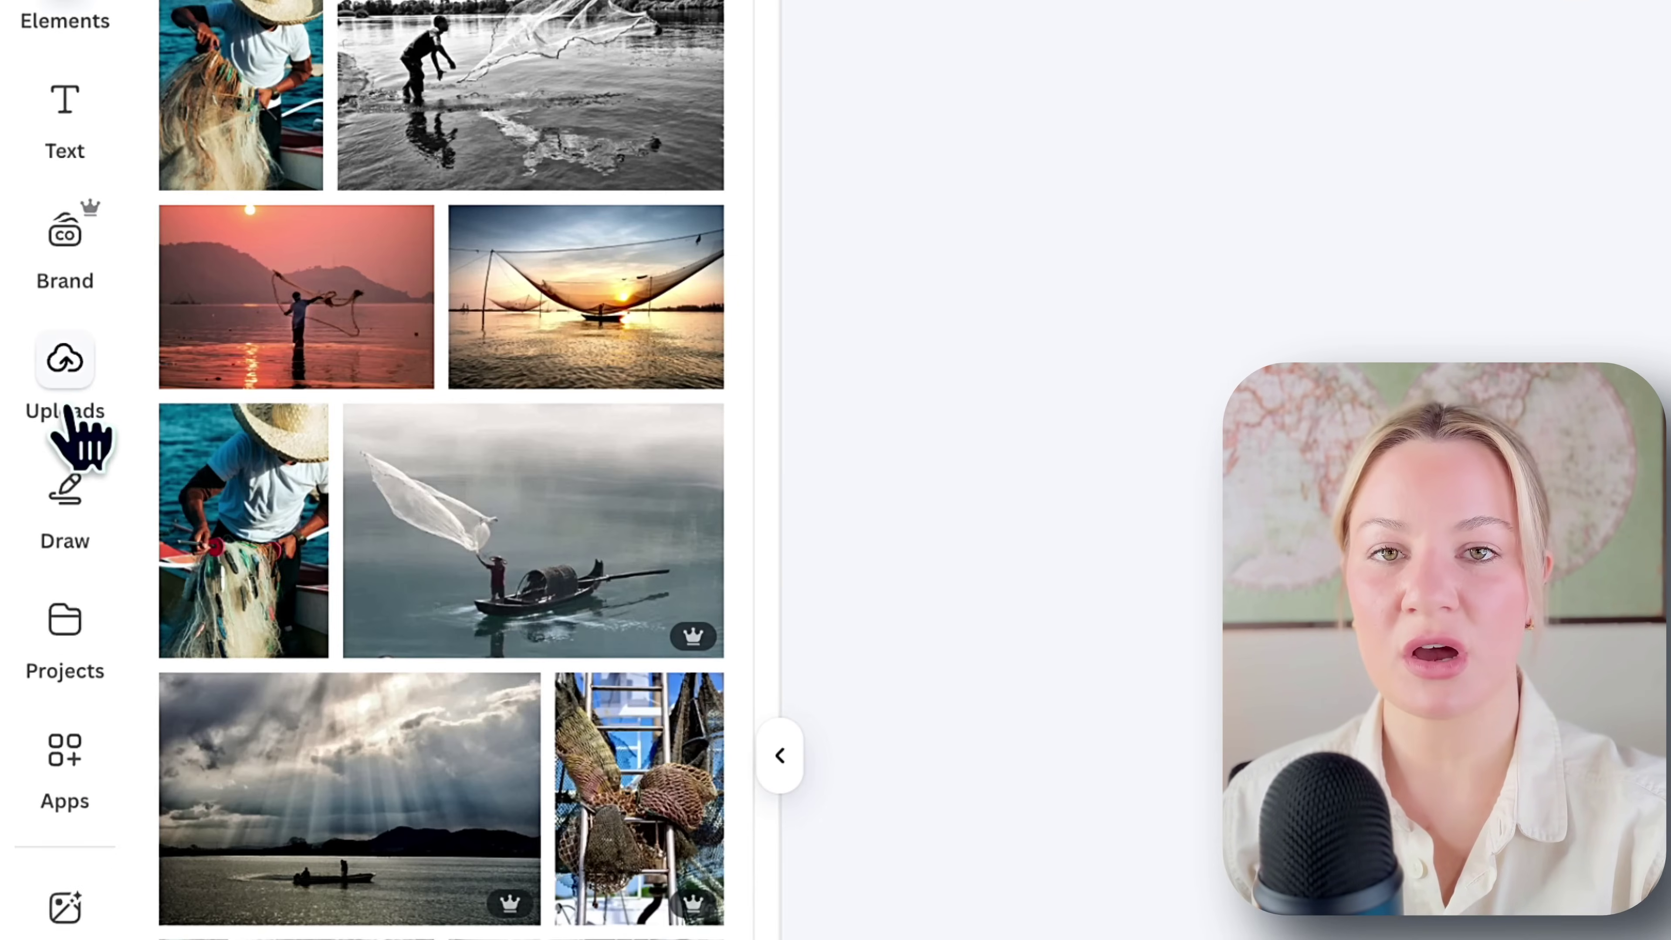
Apply a Glow shadow to the sandal cut-out, enlarge it slightly and reposition it next to the red beanie.
left_click(66, 408)
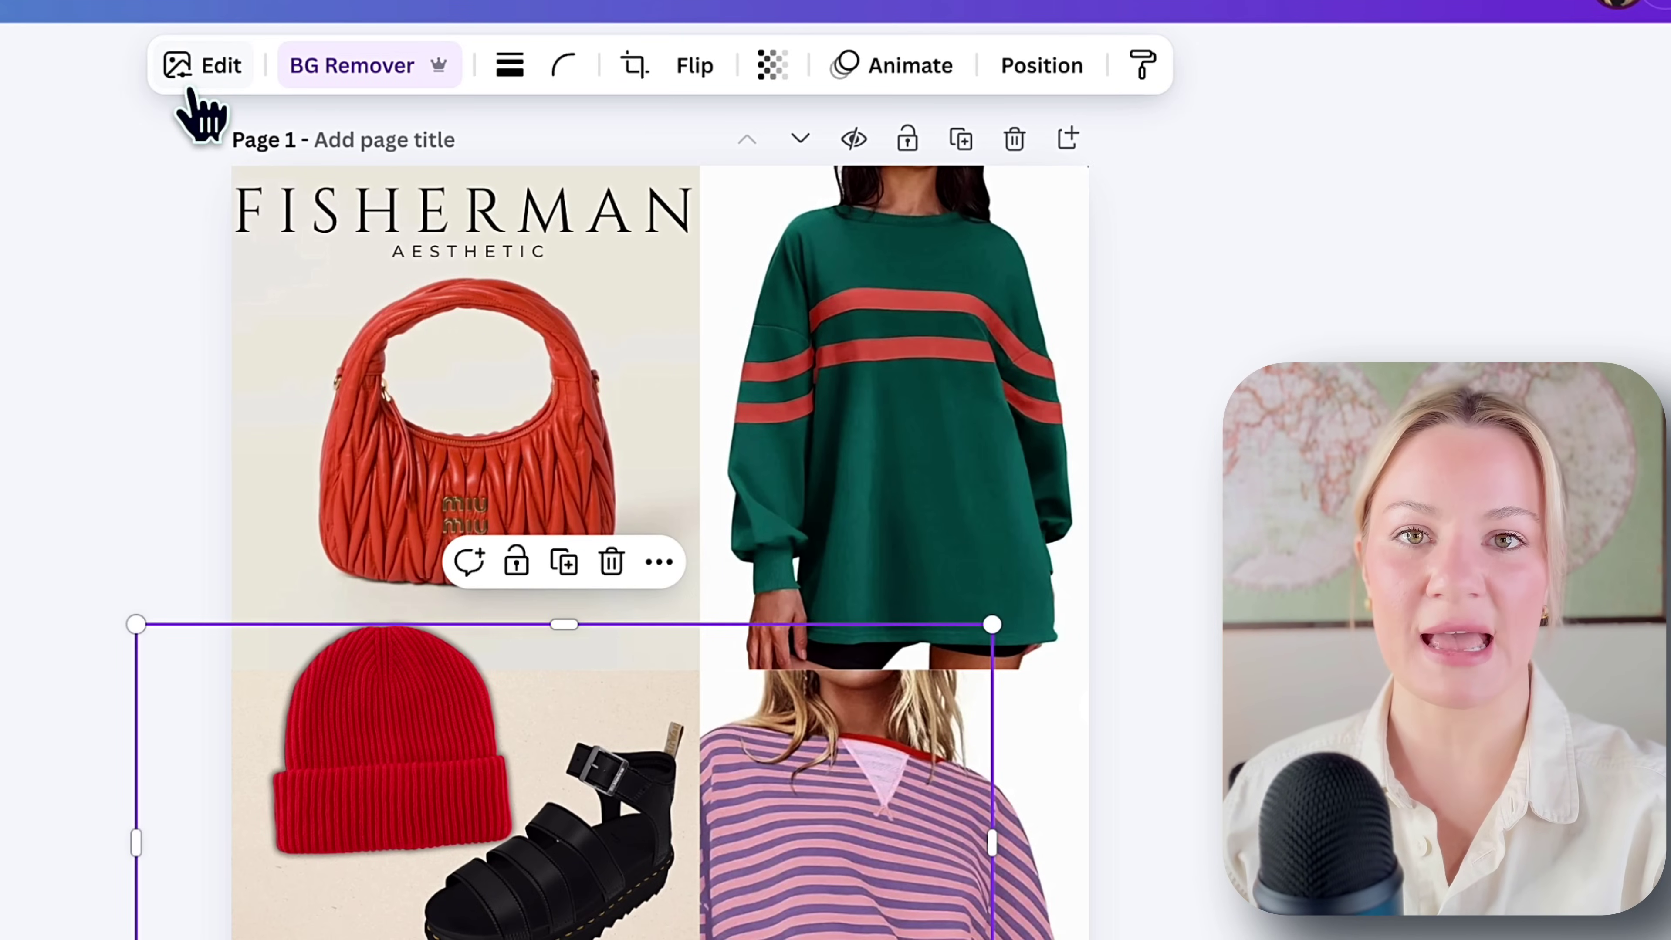
left_click(192, 84)
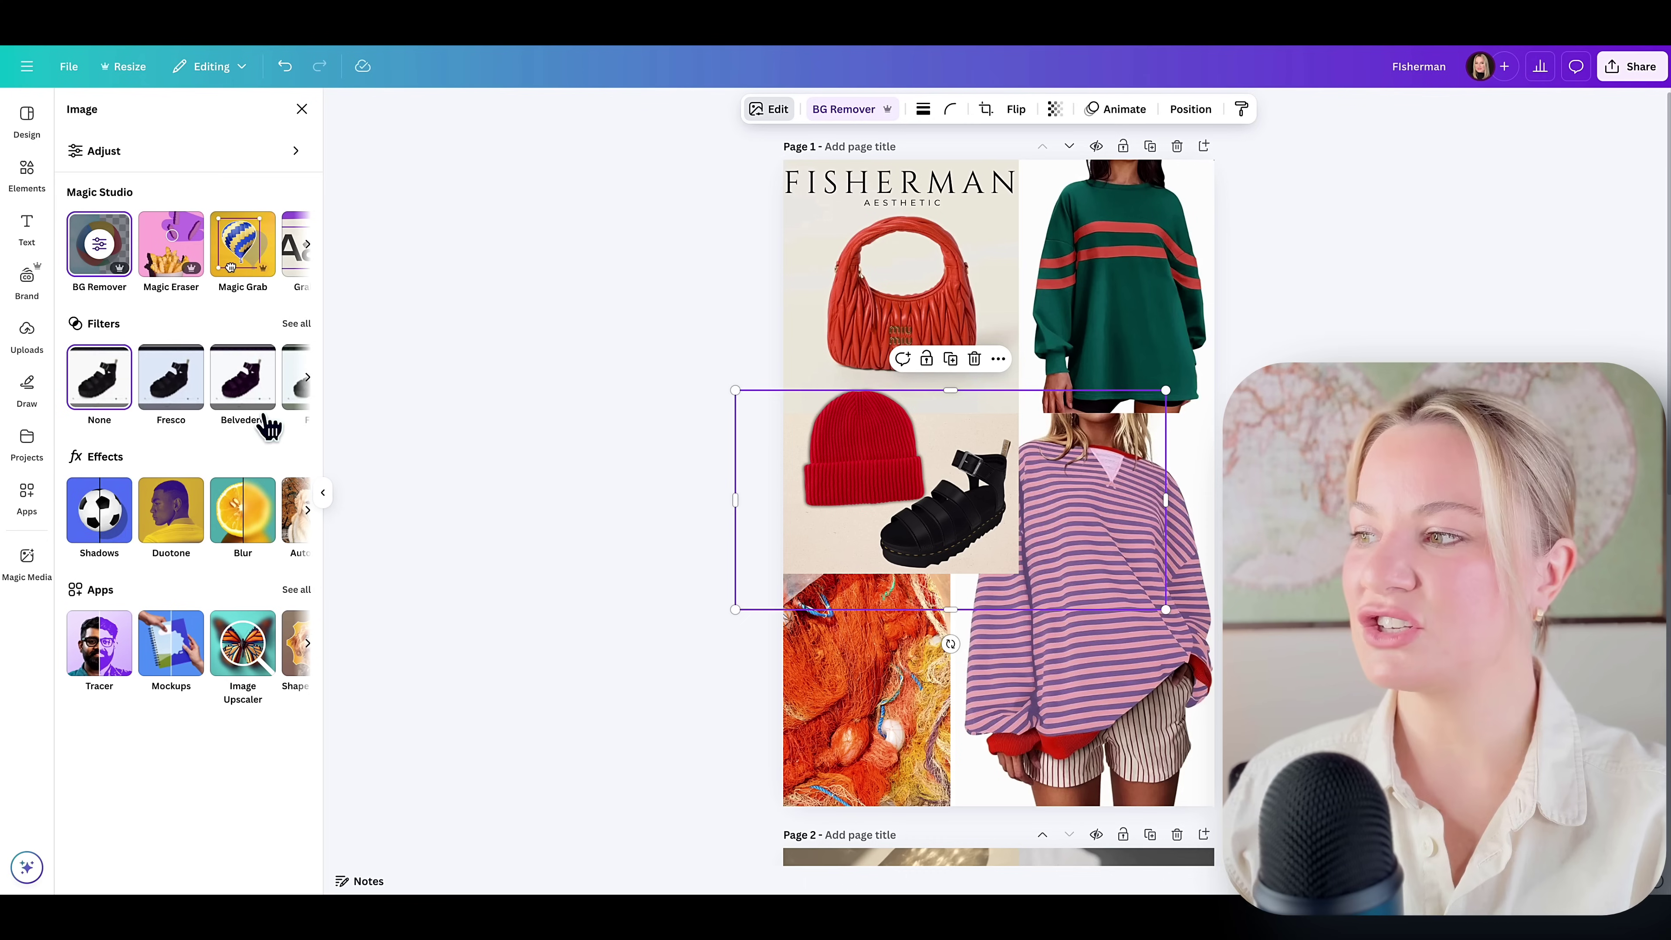
left_click(95, 547)
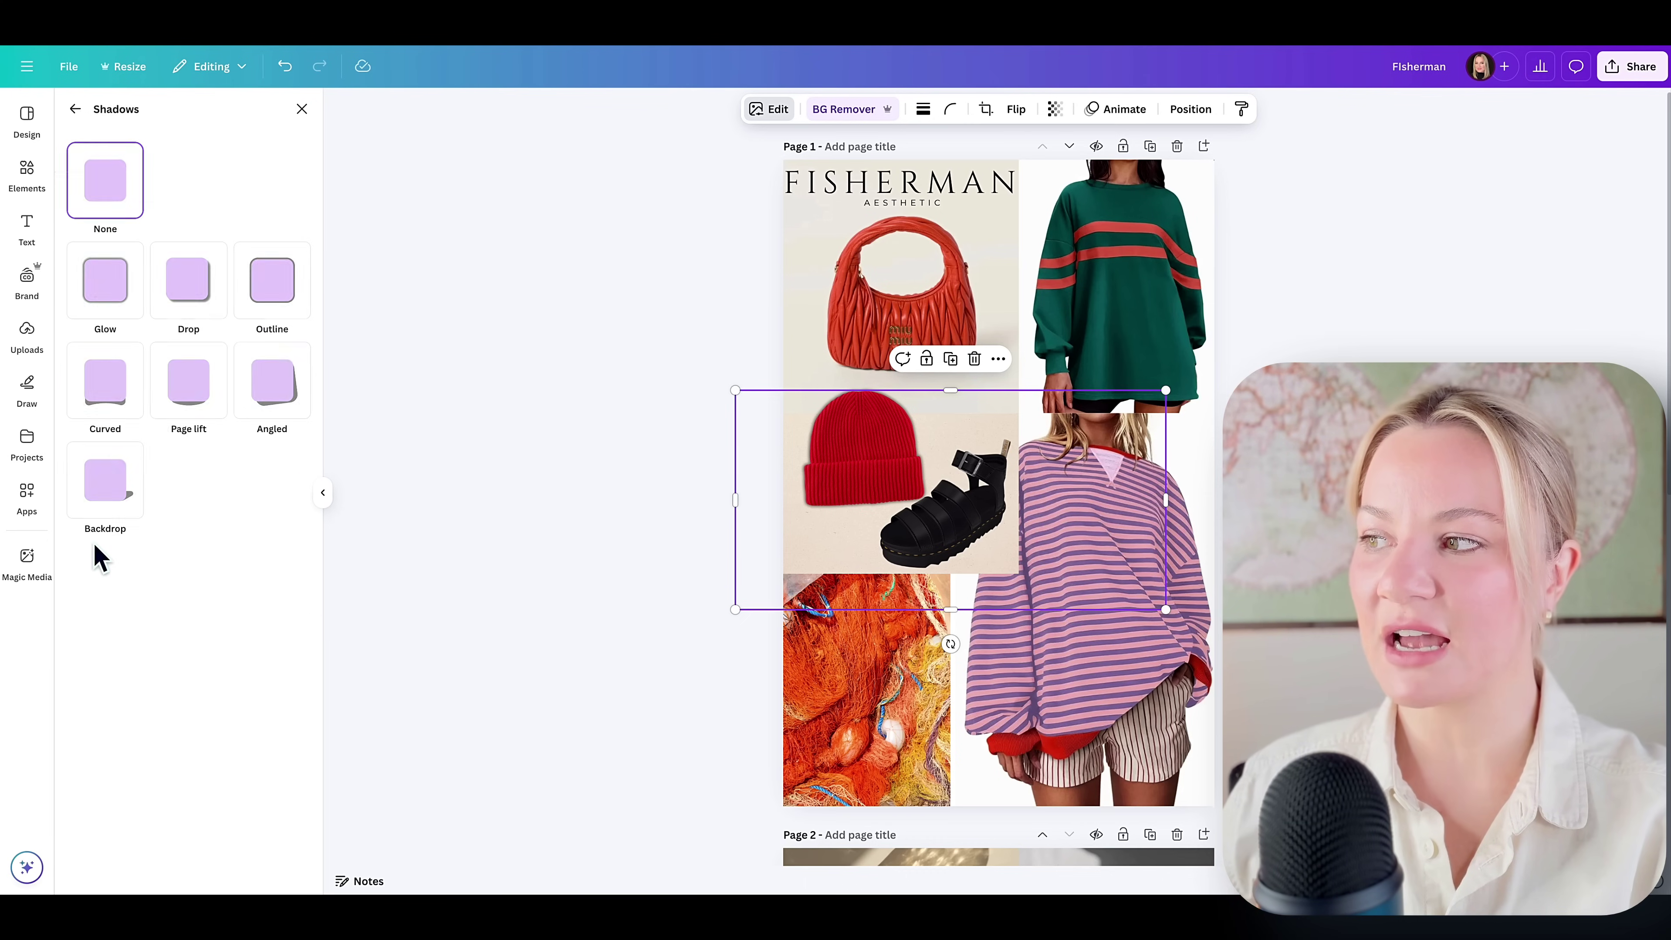
left_click(117, 315)
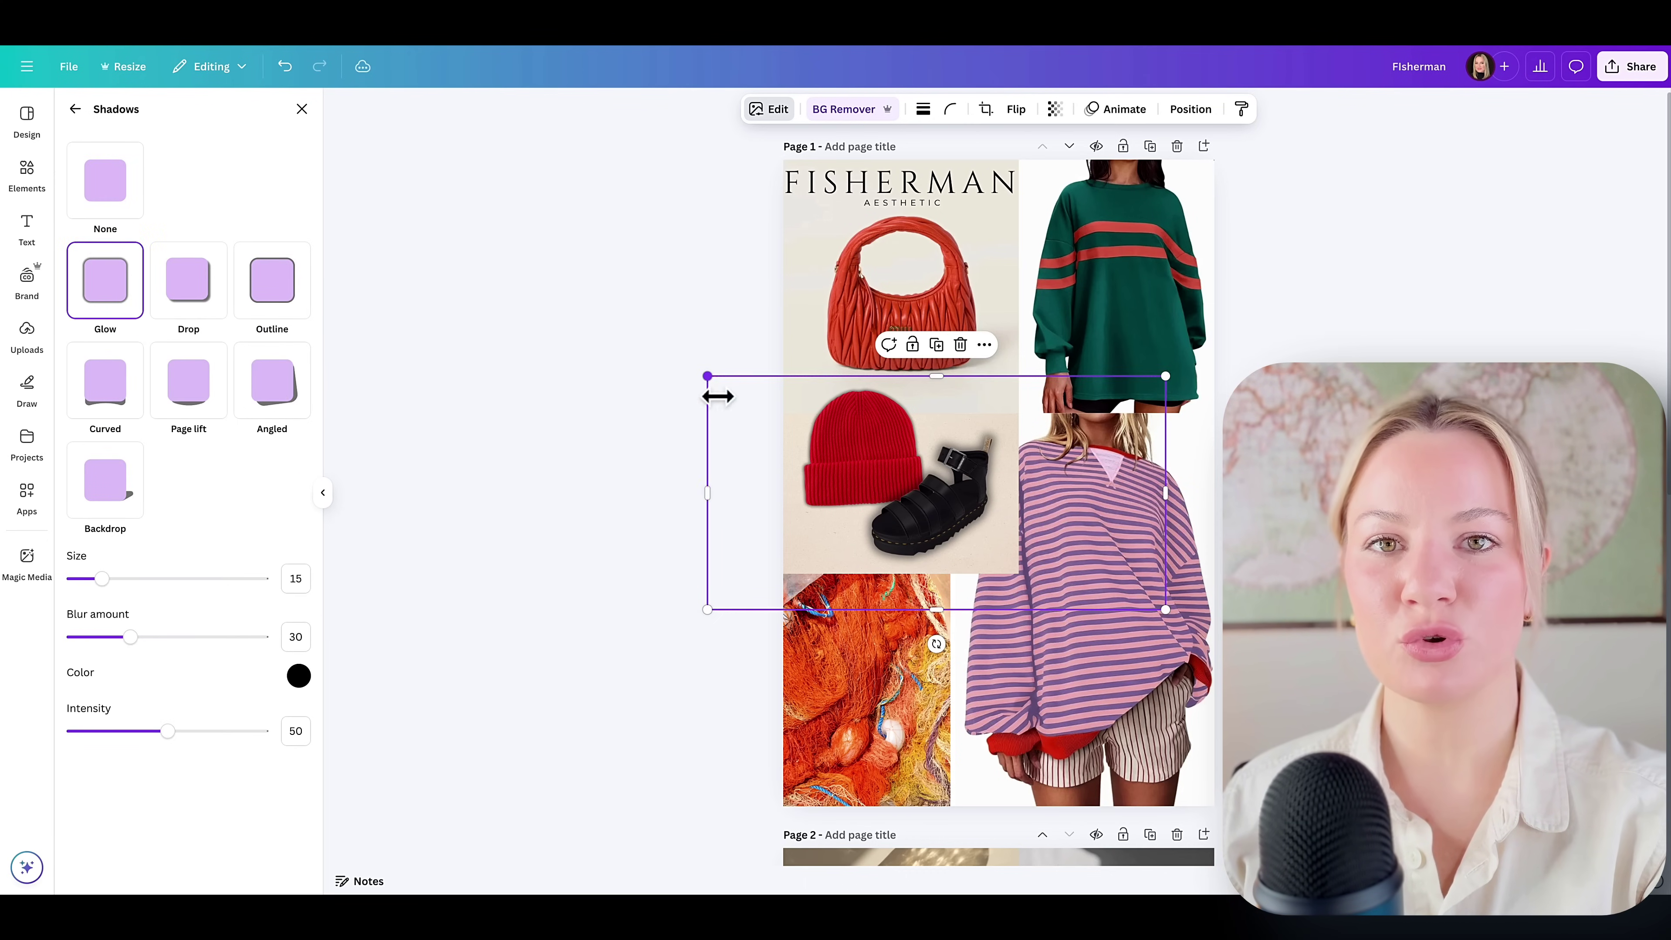
left_click_drag(750, 422, 779, 445)
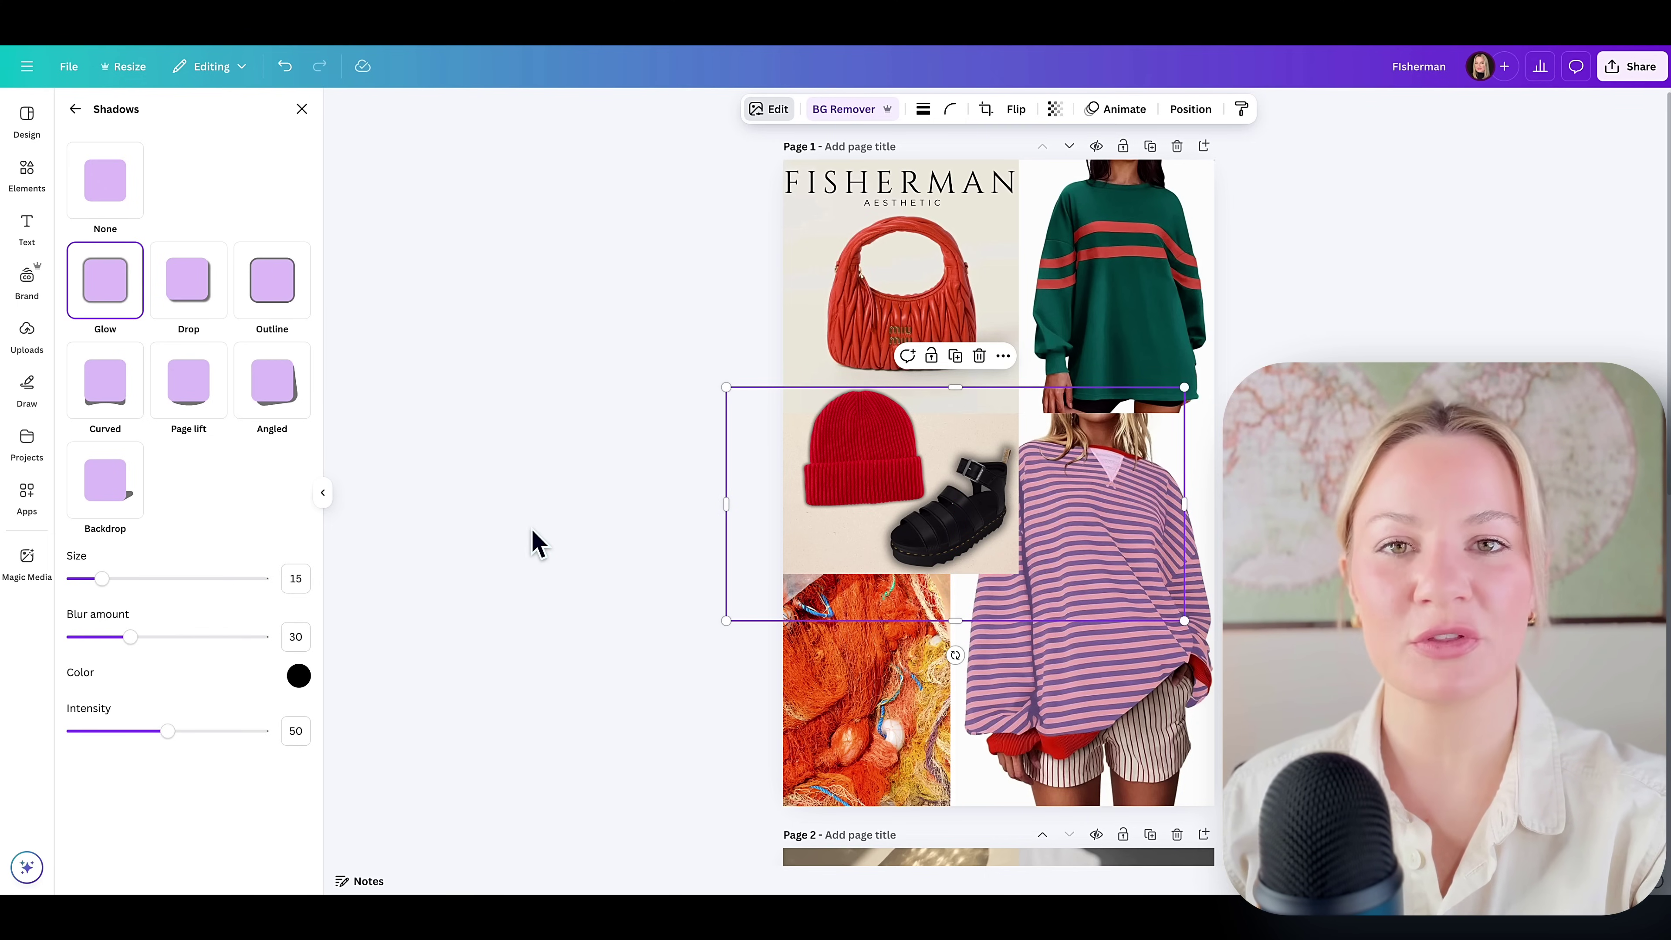
Search the elements for "fisherman net" and browse the matching photos.
left_click(25, 174)
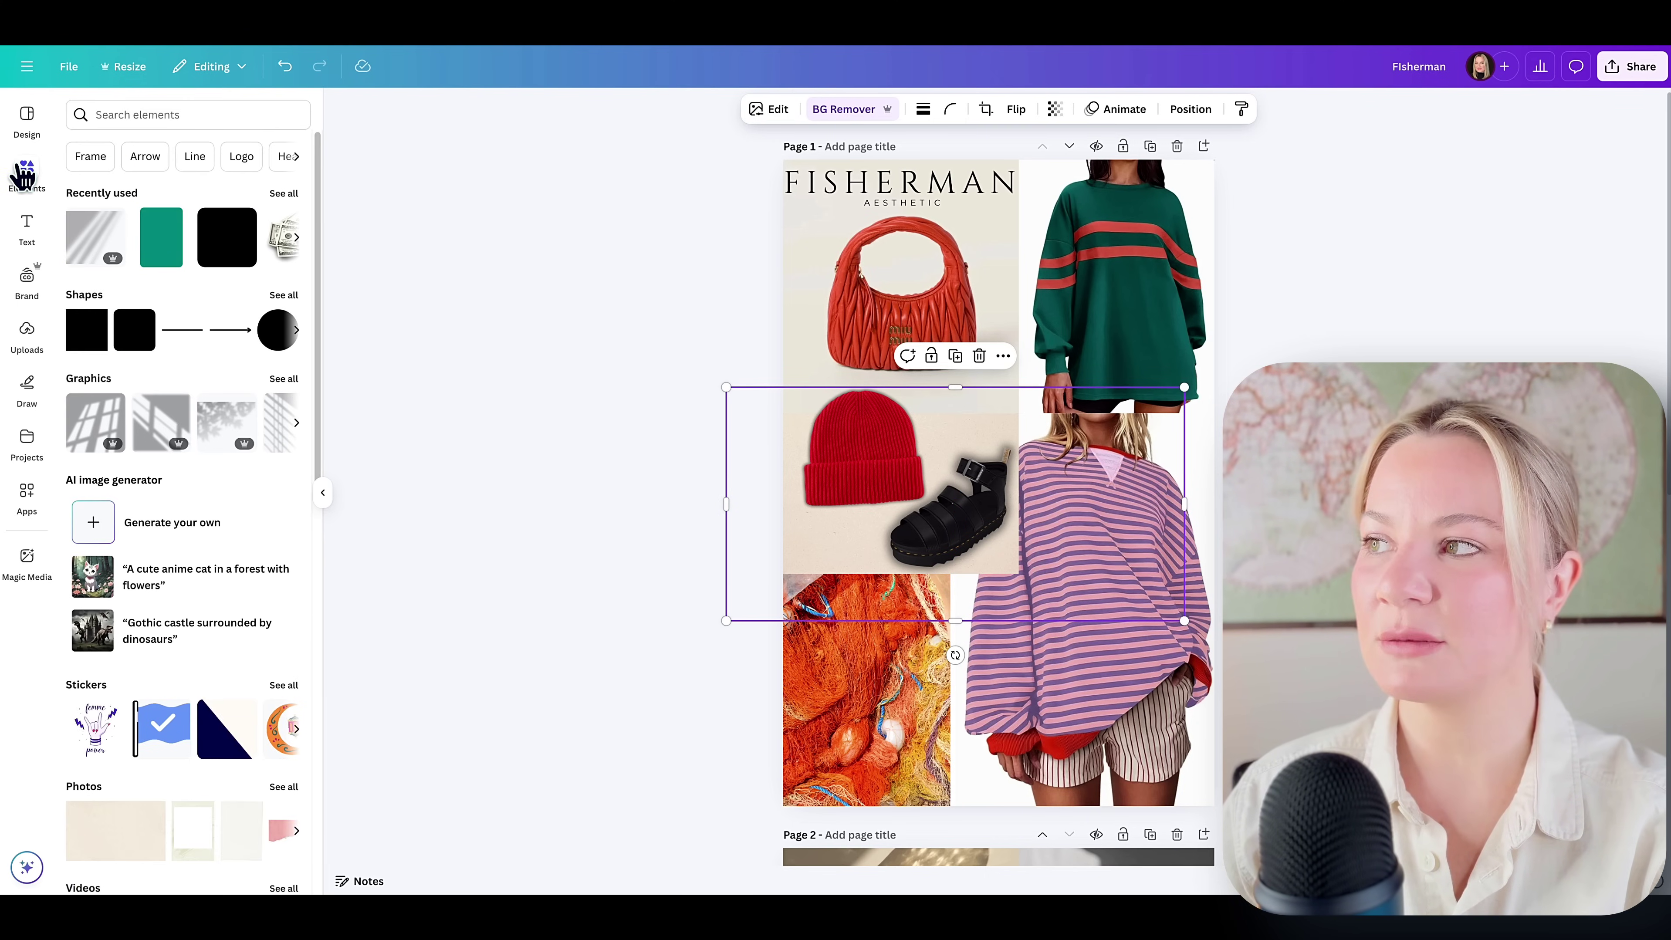
left_click(174, 119)
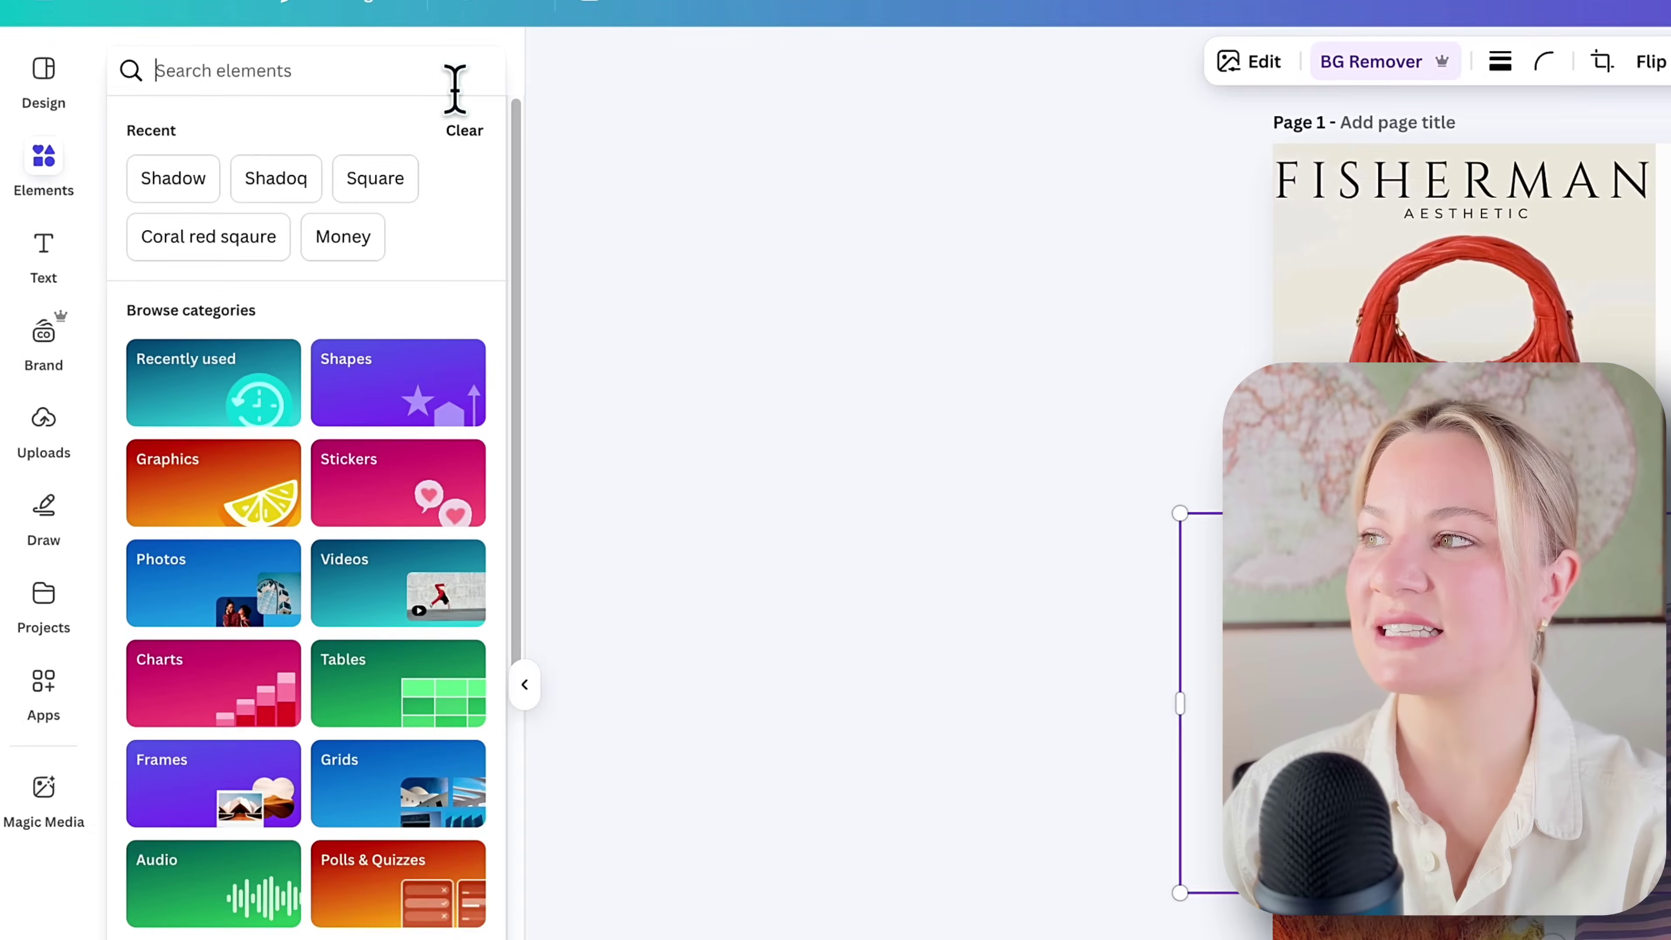
type("fisherman net")
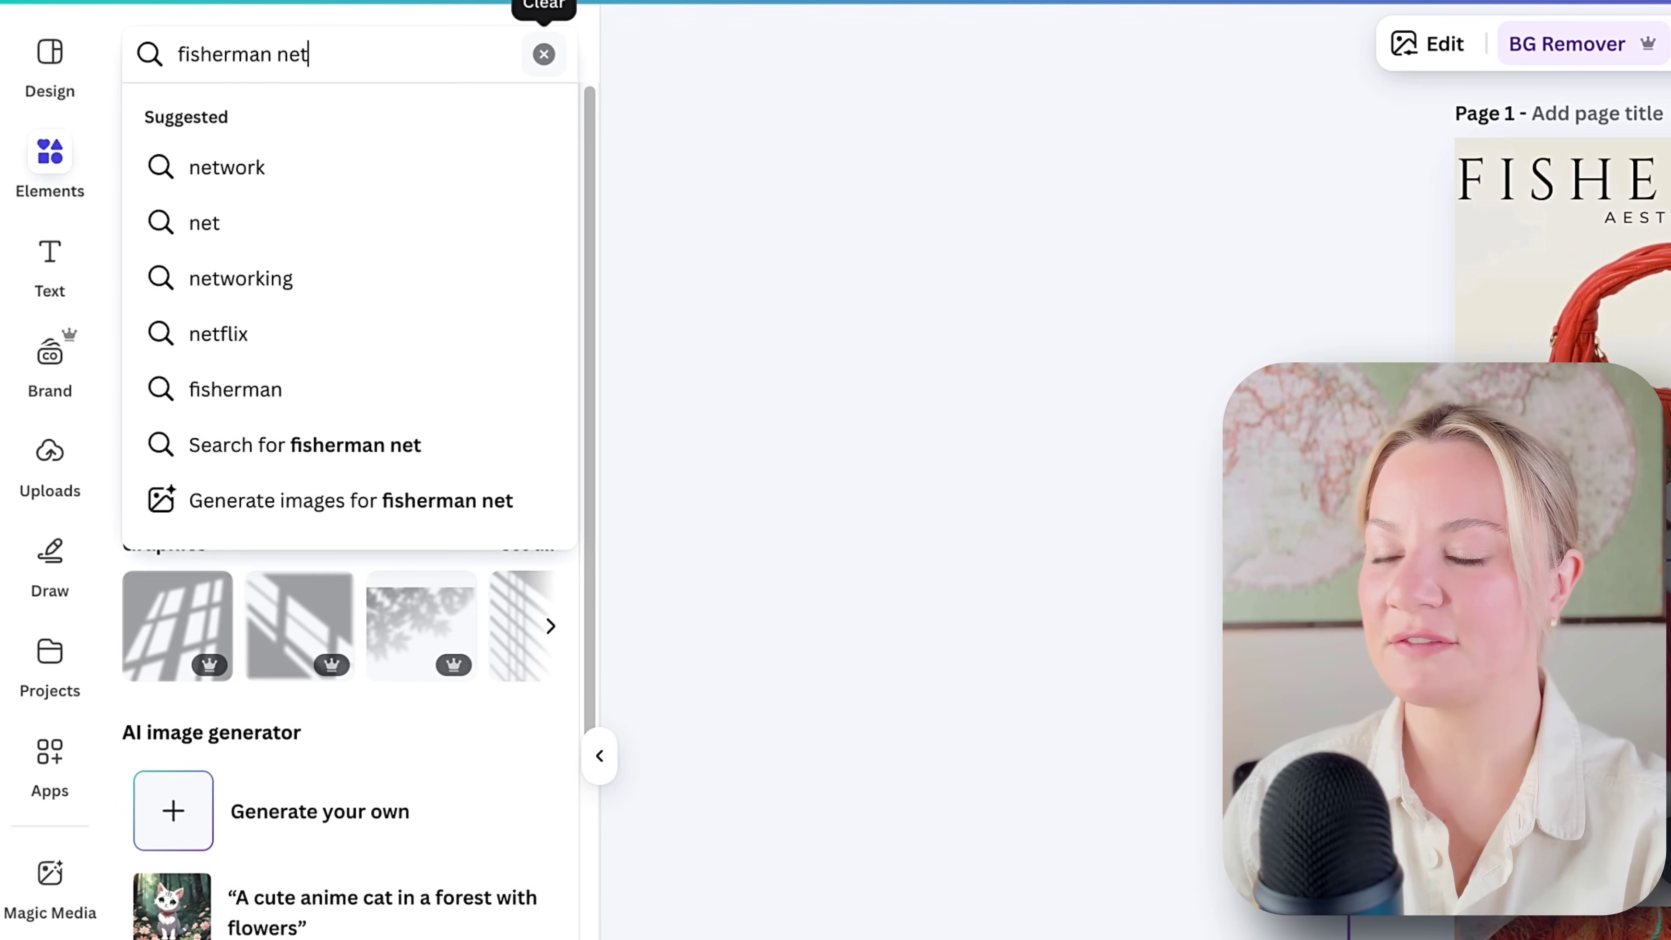
key("Return")
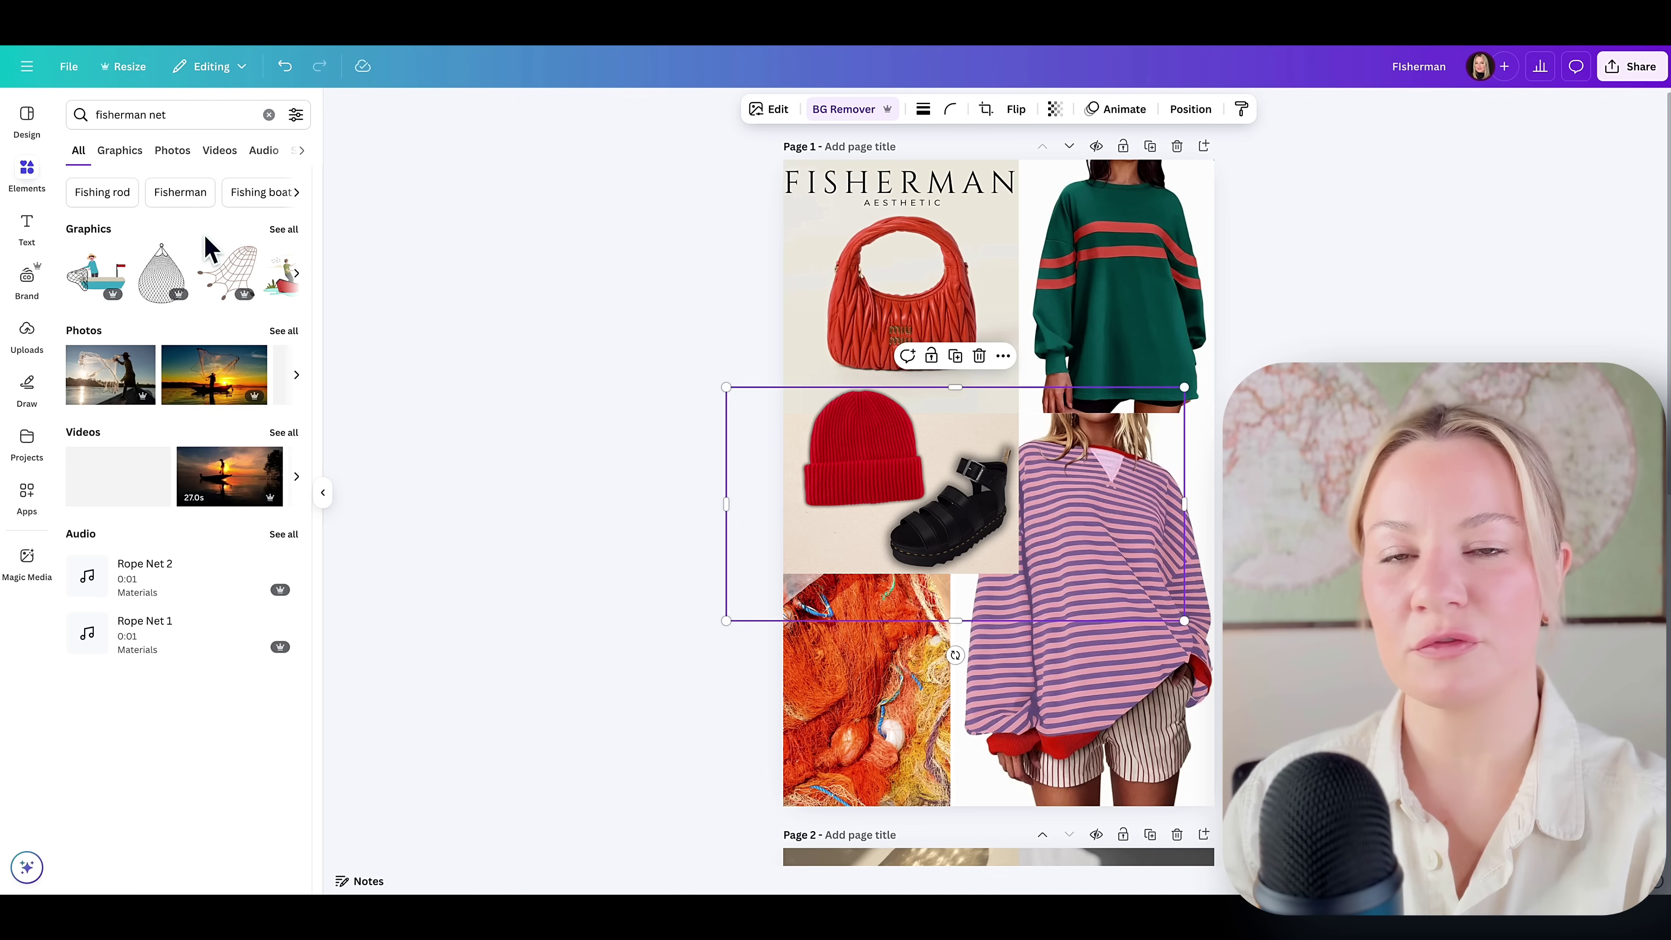
left_click(169, 154)
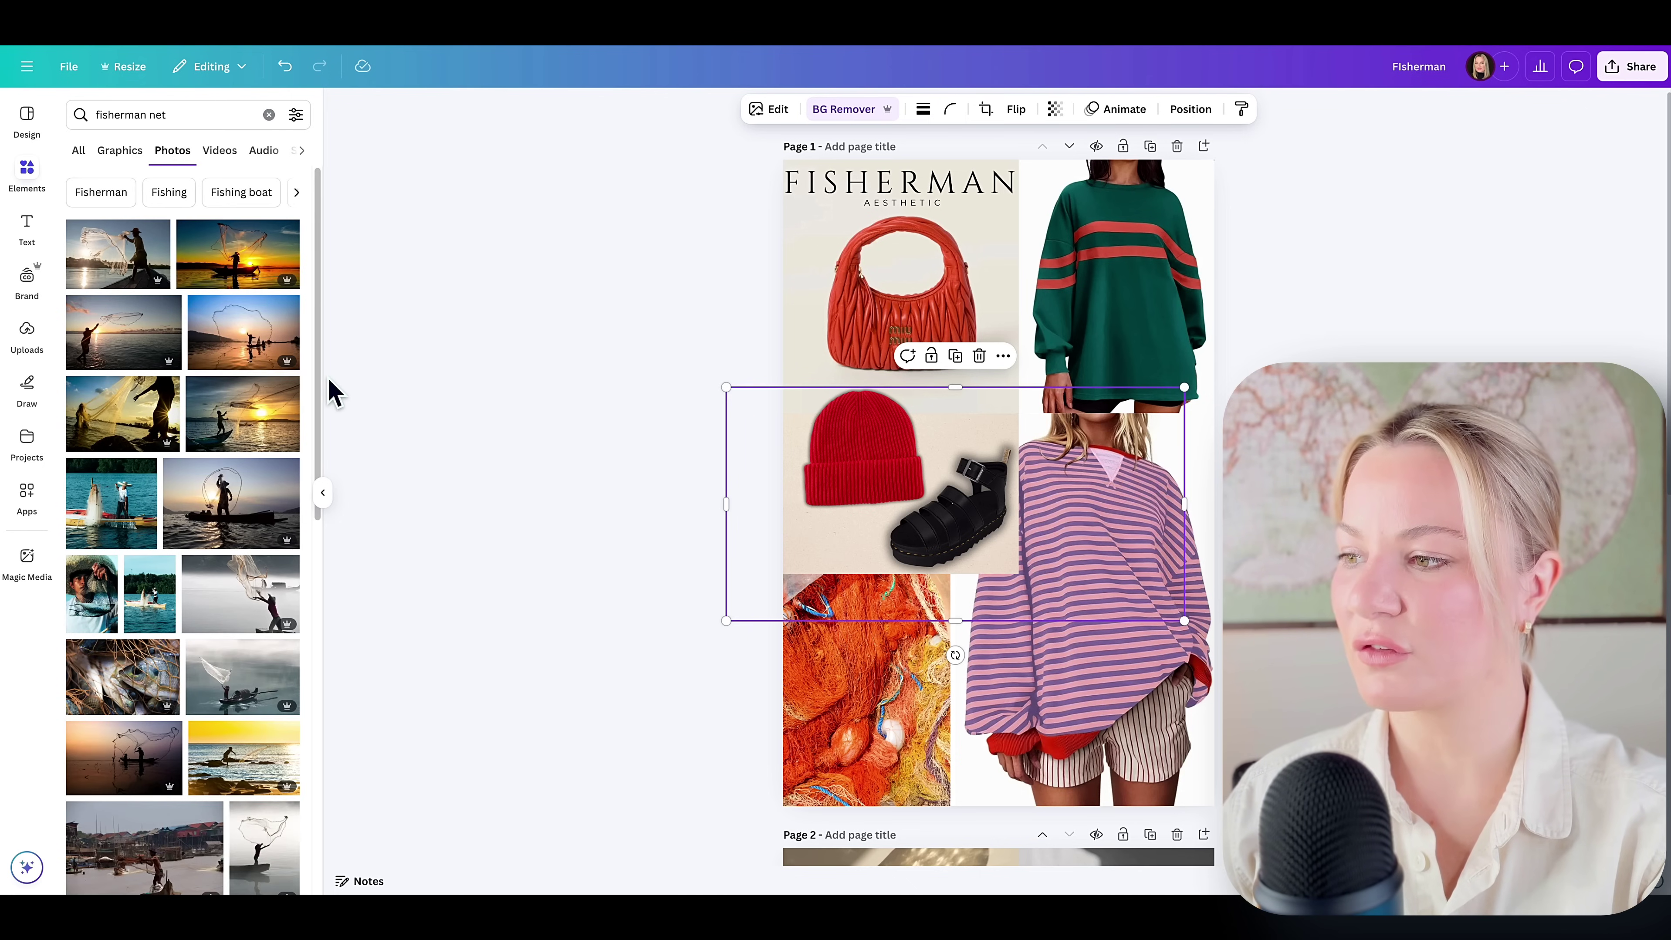
left_click_drag(334, 393, 337, 731)
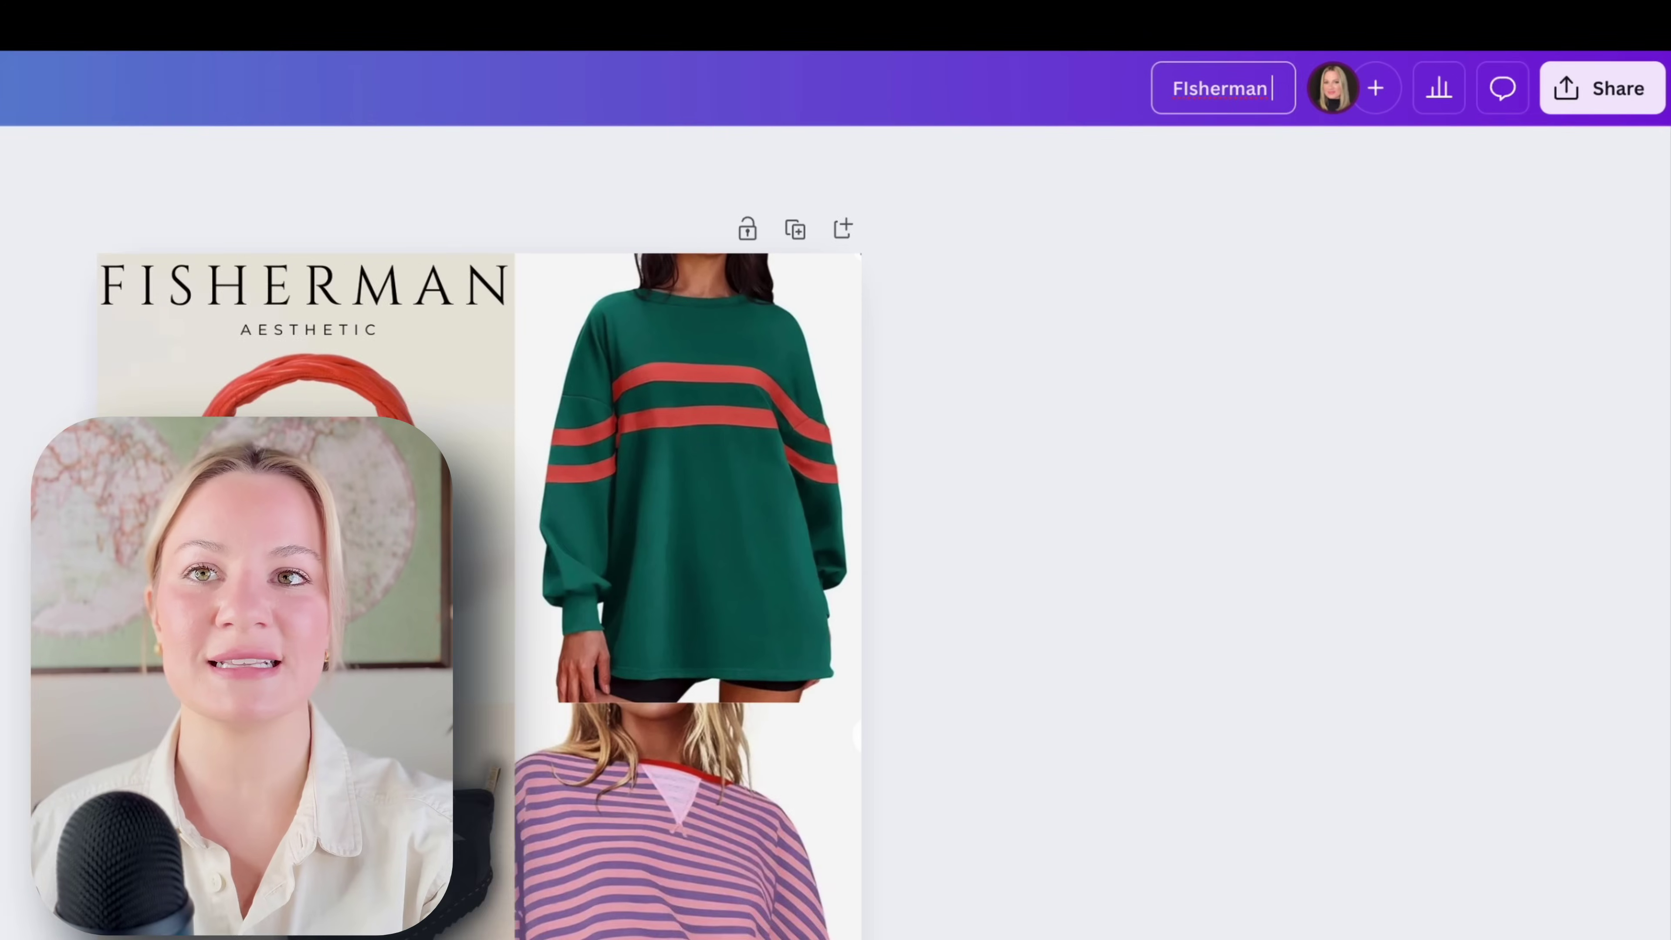
Finish renaming the design "FIsherman pin" and open its download options.
left_click(1630, 66)
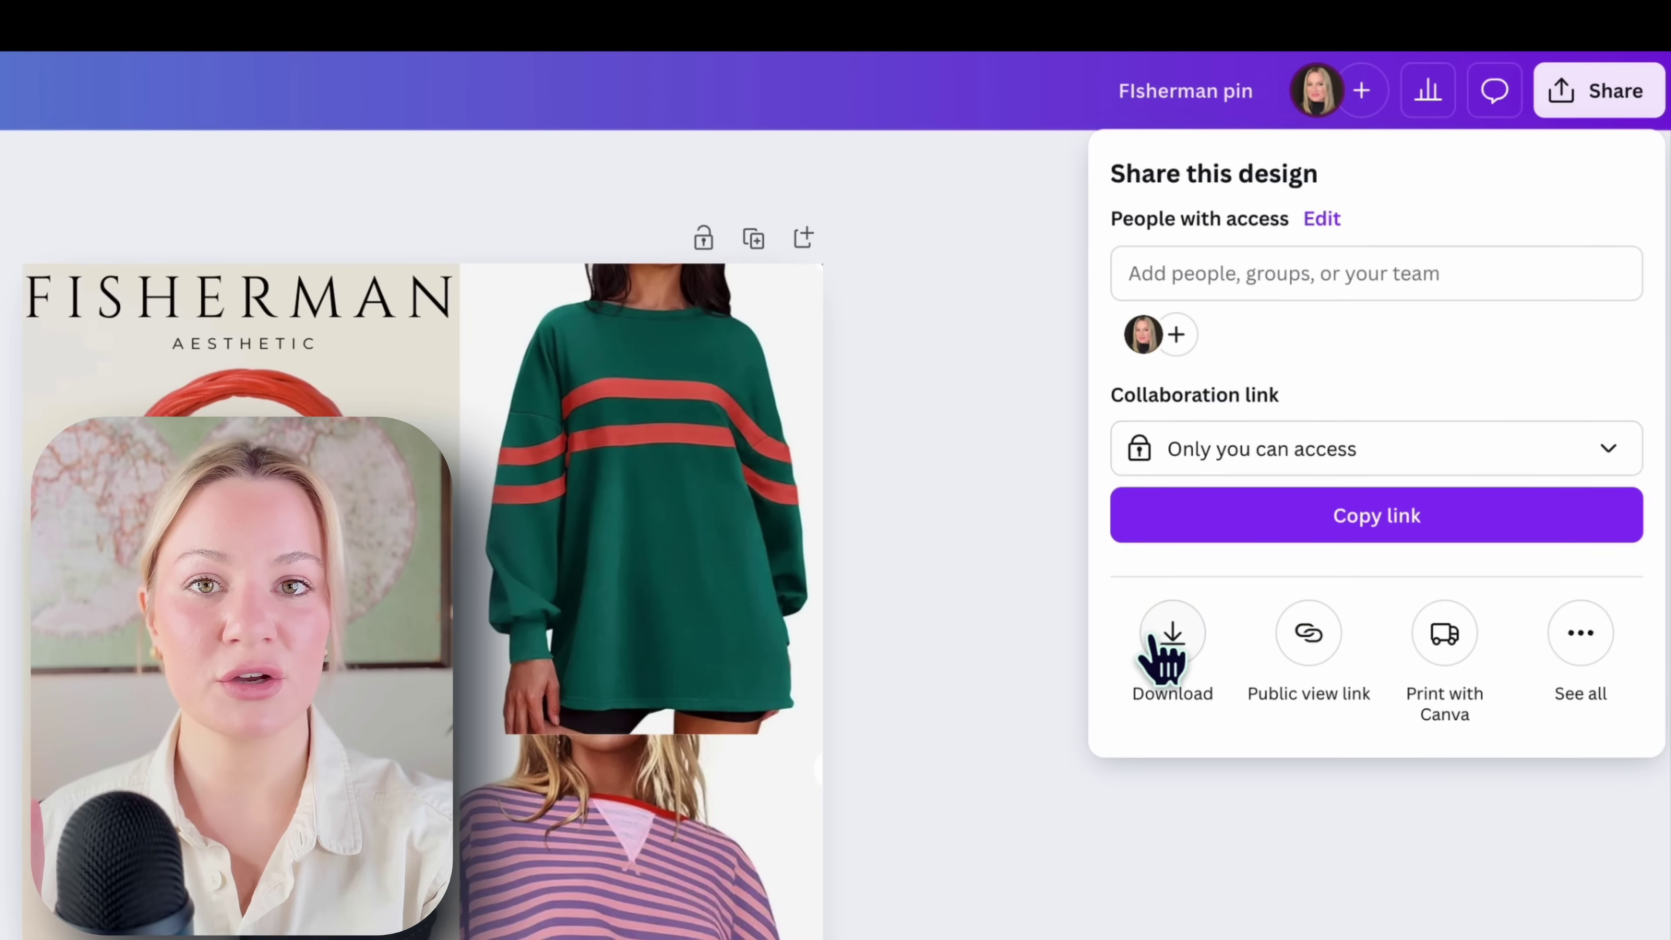
left_click(1172, 634)
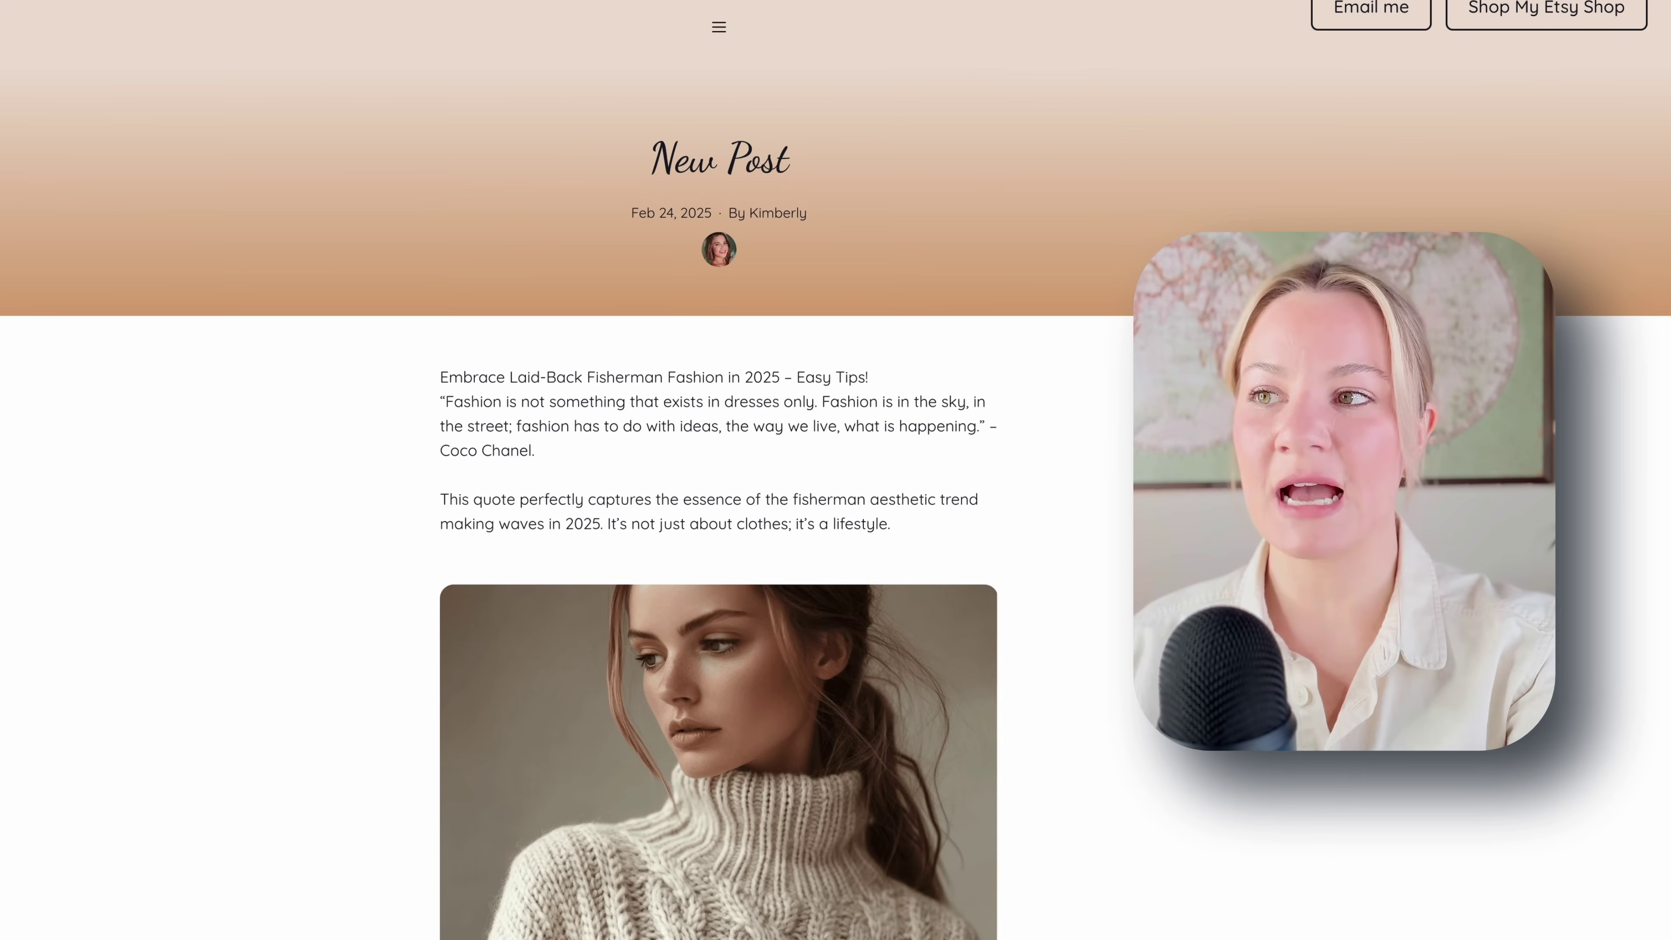
Switch to the New Post blog page and review the fisherman fashion article's introduction, sweater image and following paragraph.
scroll(718, 593, "down", 1)
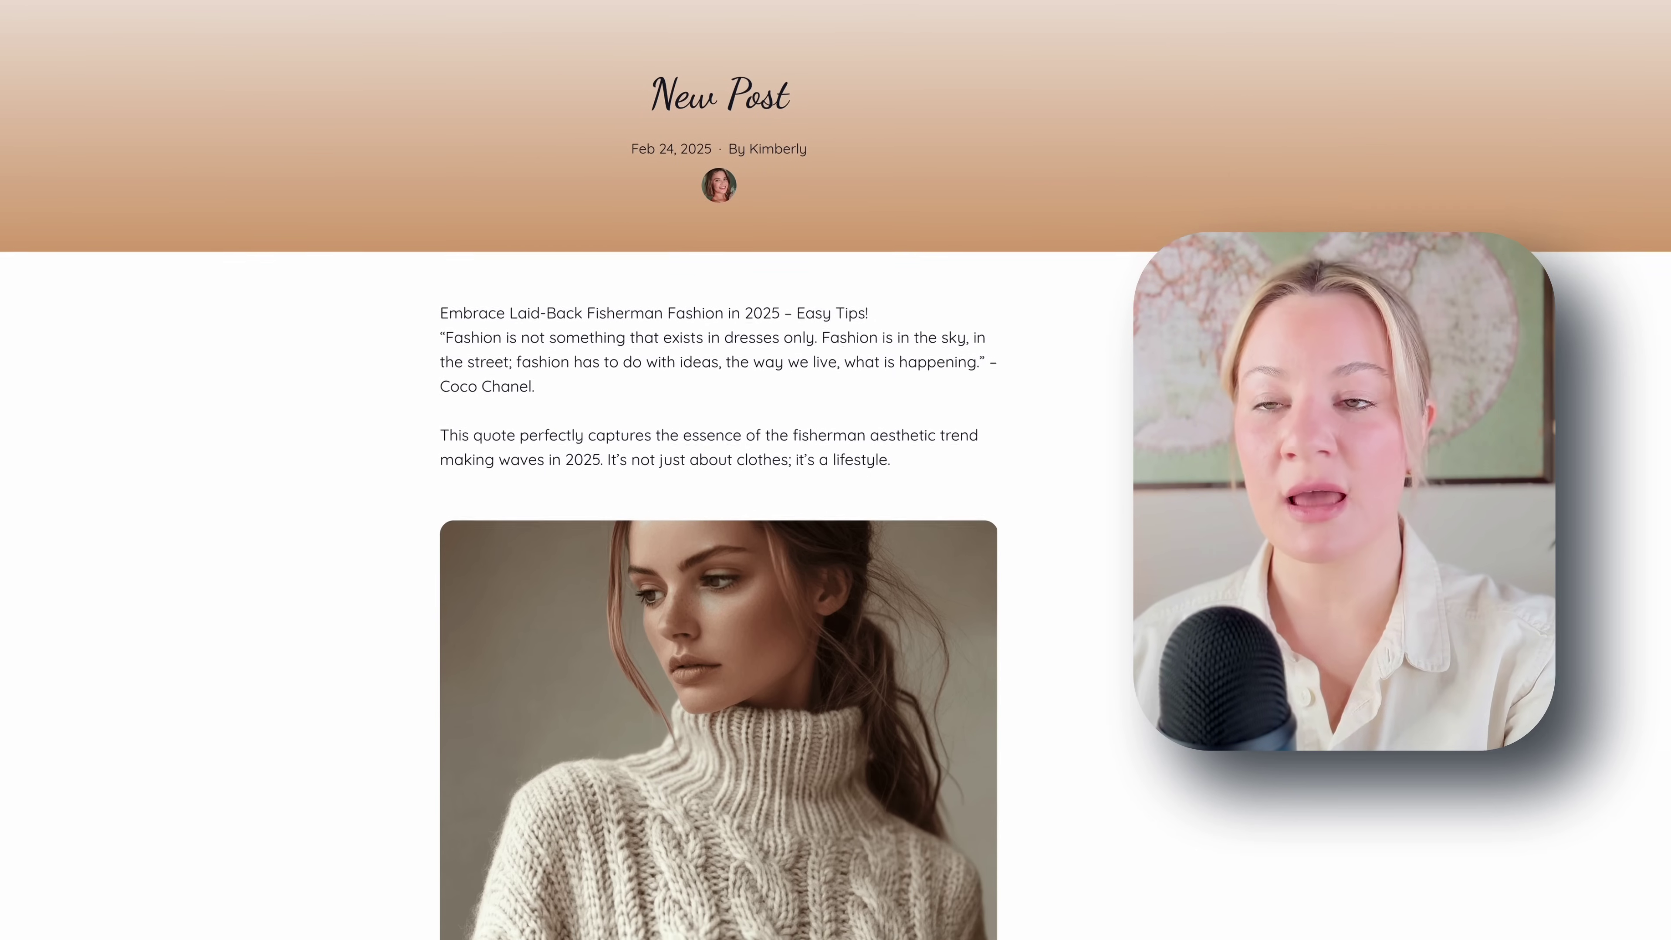
scroll(718, 593, "down", 2)
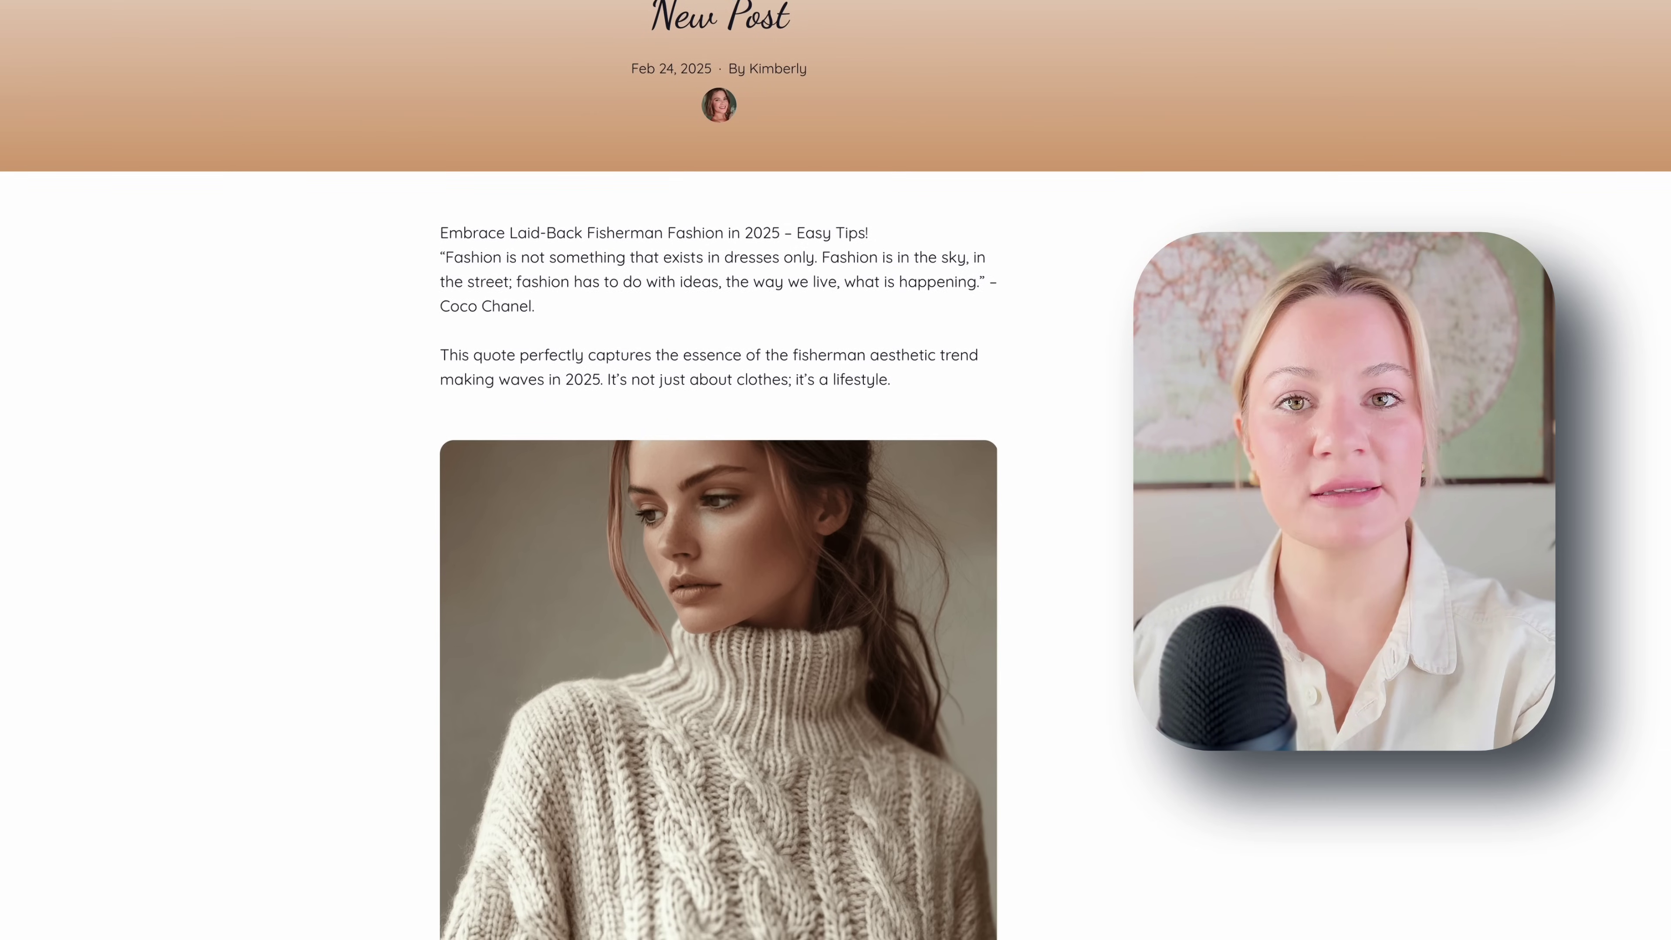
scroll(718, 593, "down", 2)
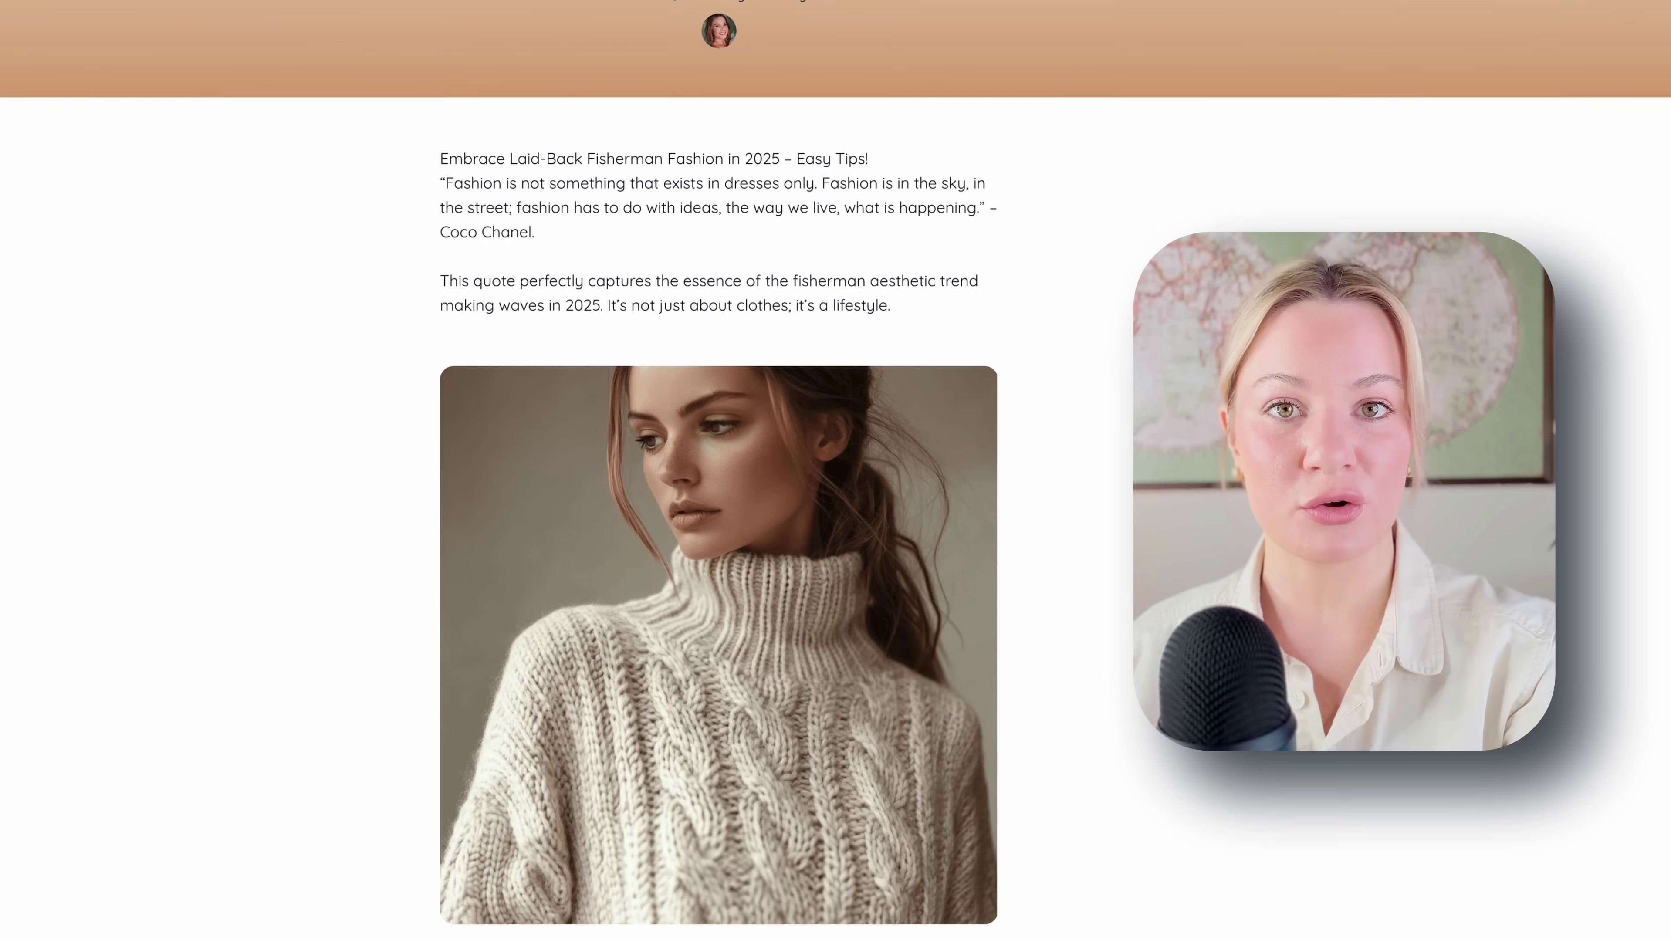
scroll(718, 593, "down", 4)
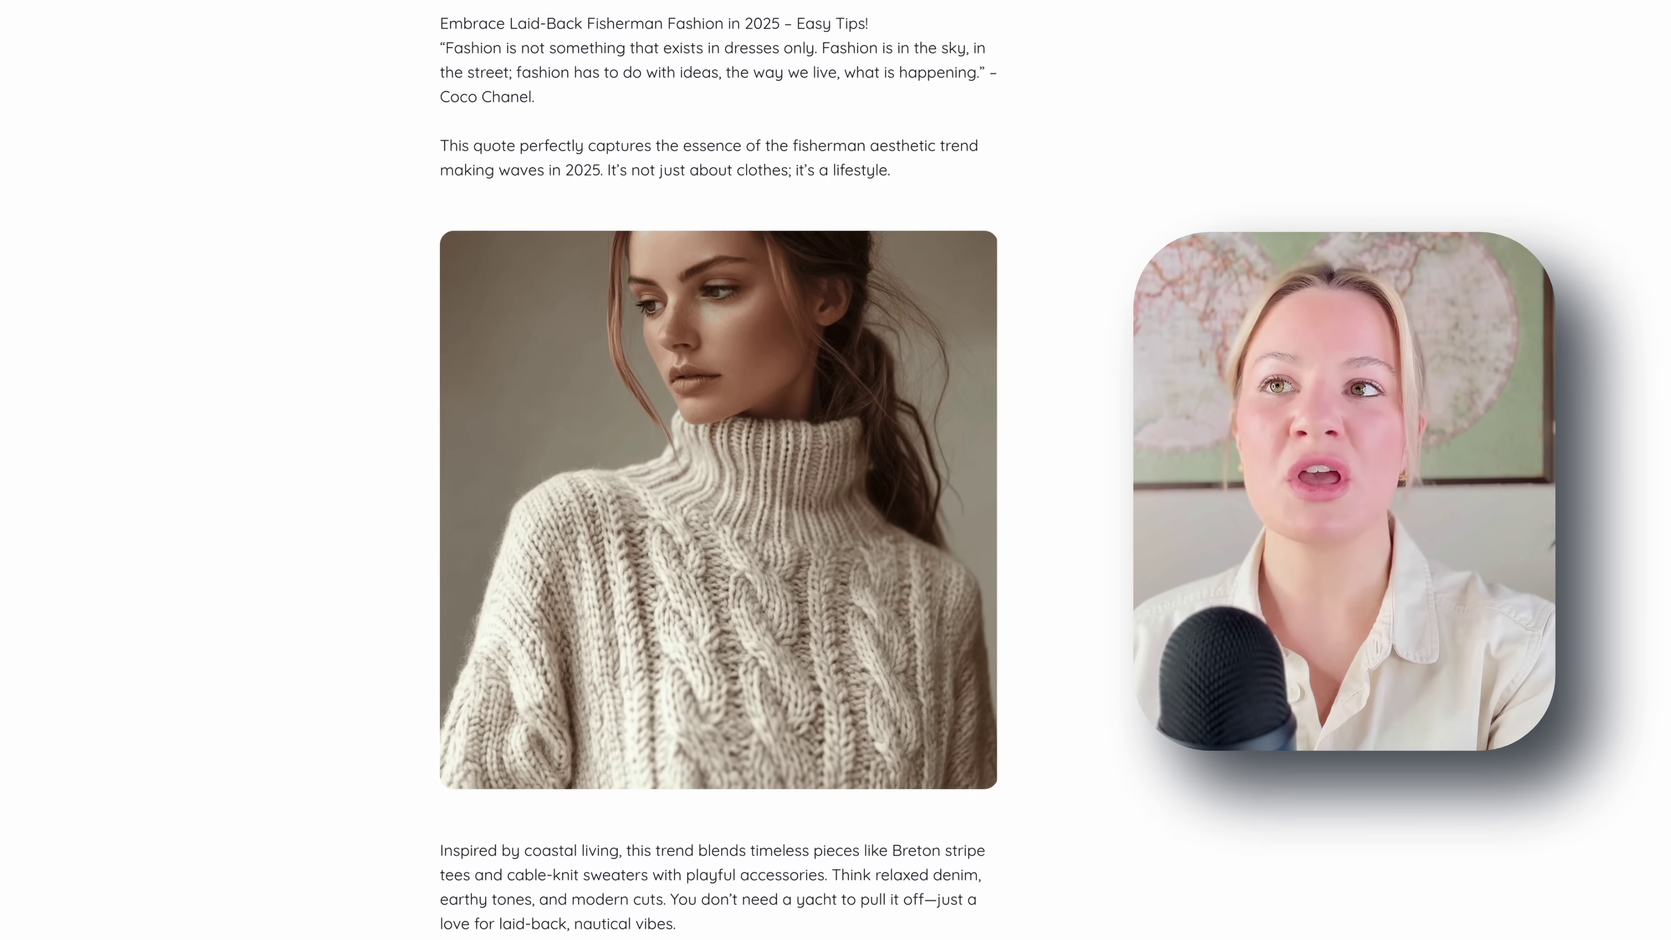
Switch to Pinterest's Create Pin page and upload FIsherman.png from the Downloads folder as the pin image.
scroll(718, 470, "down", 3)
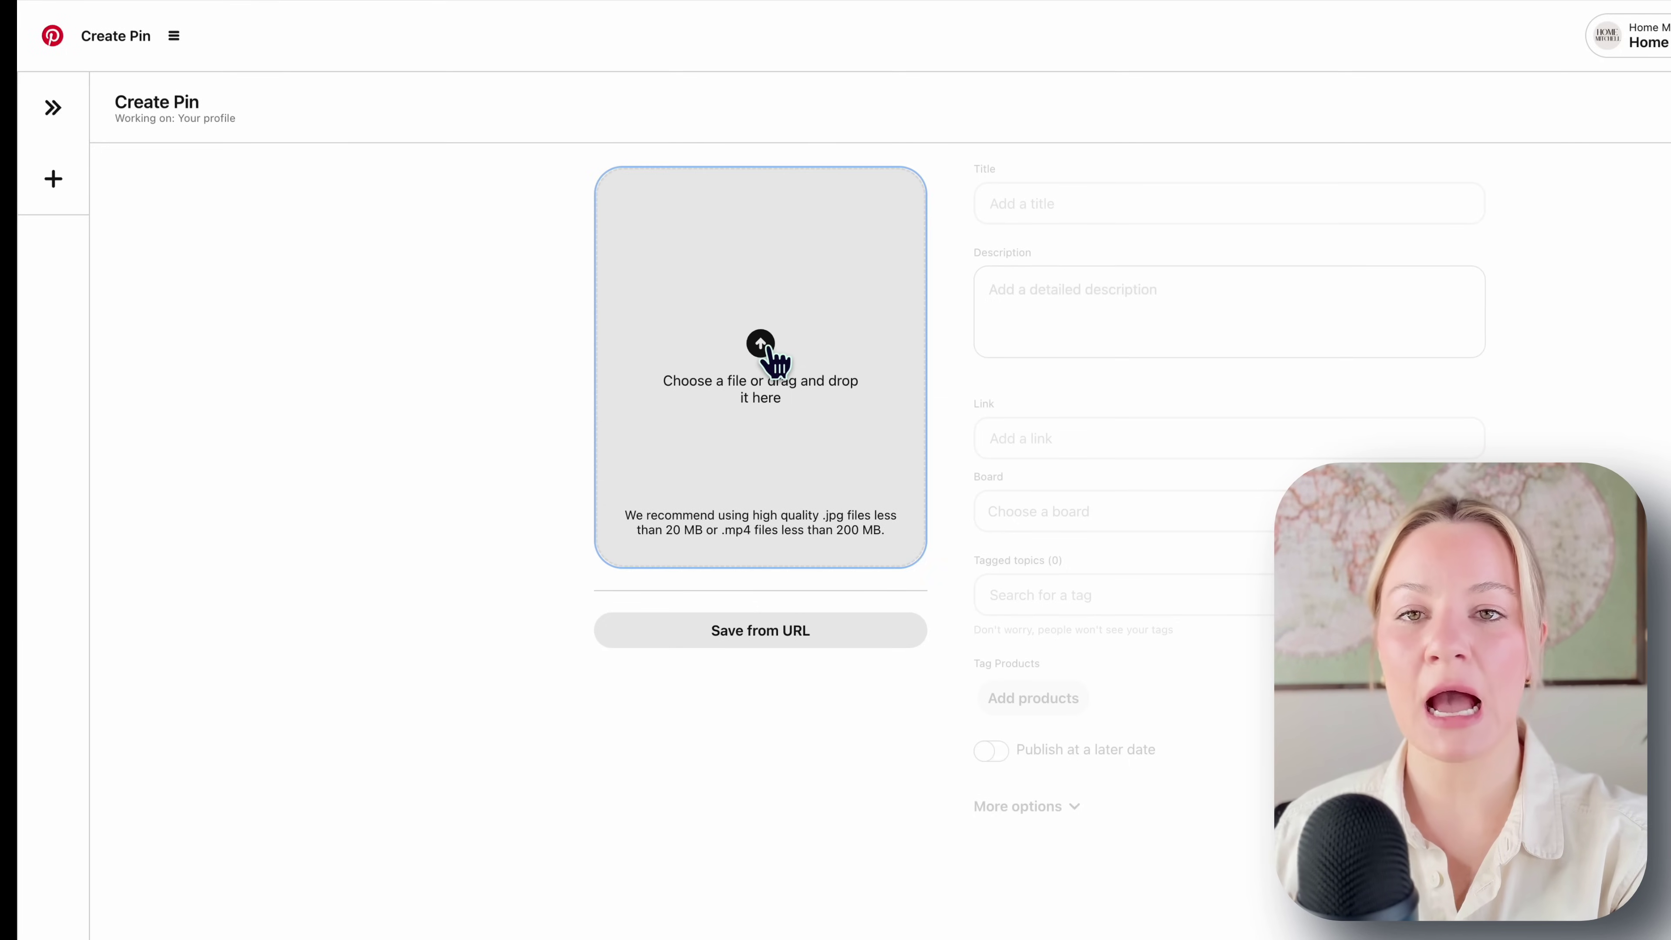
left_click(776, 361)
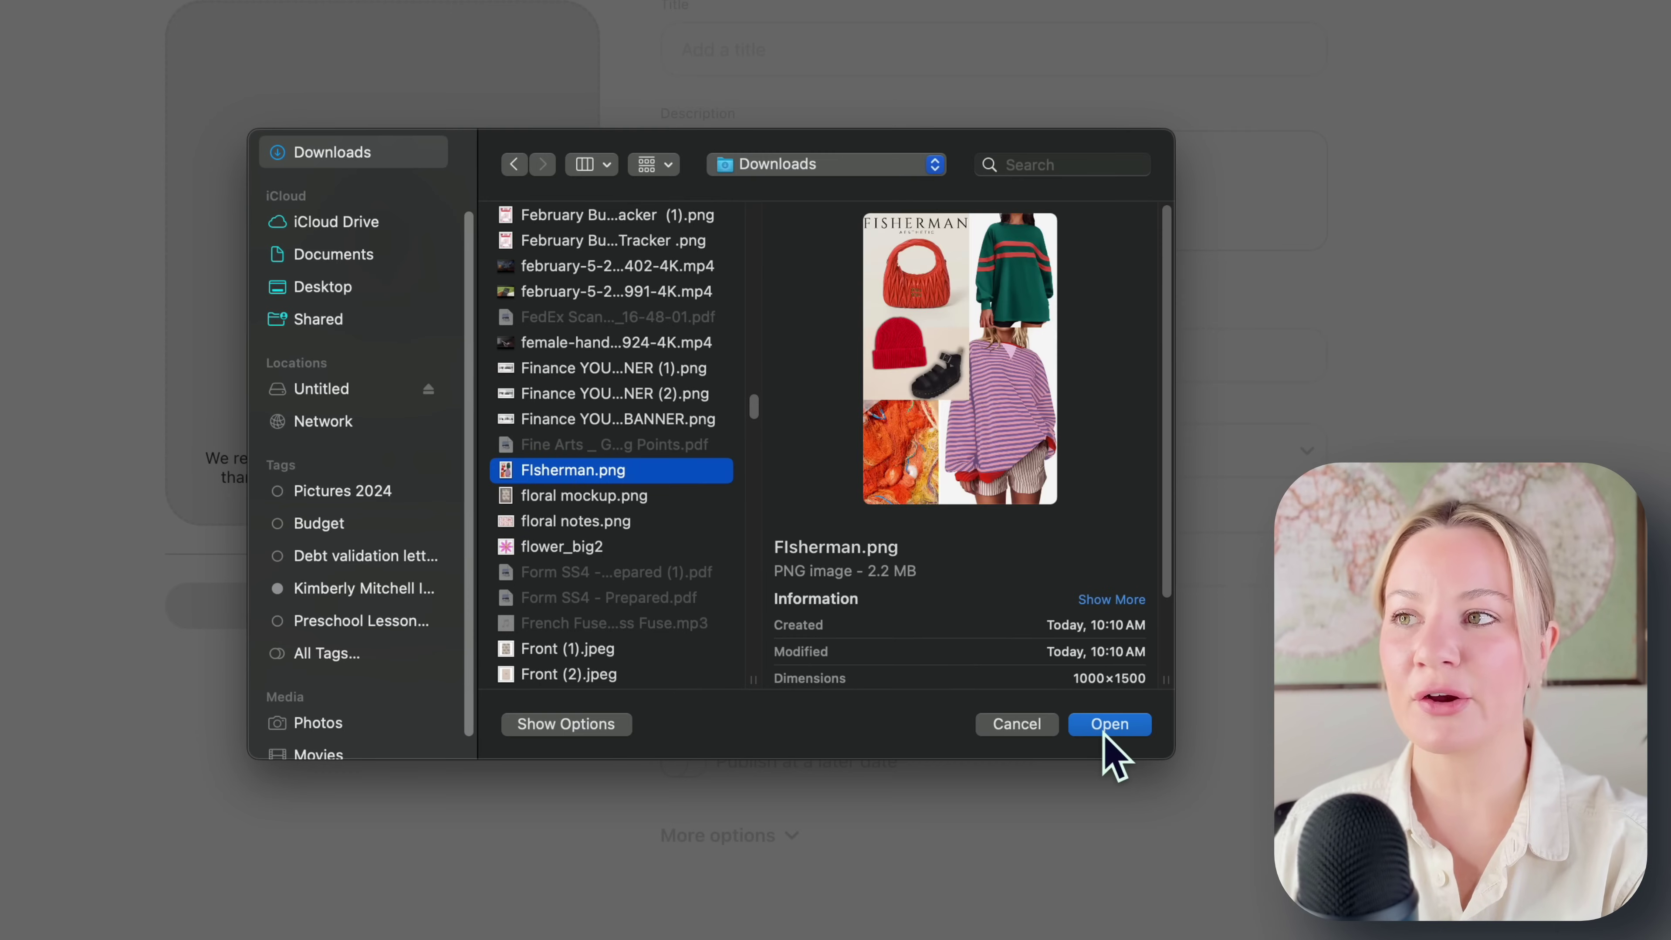
left_click(1109, 724)
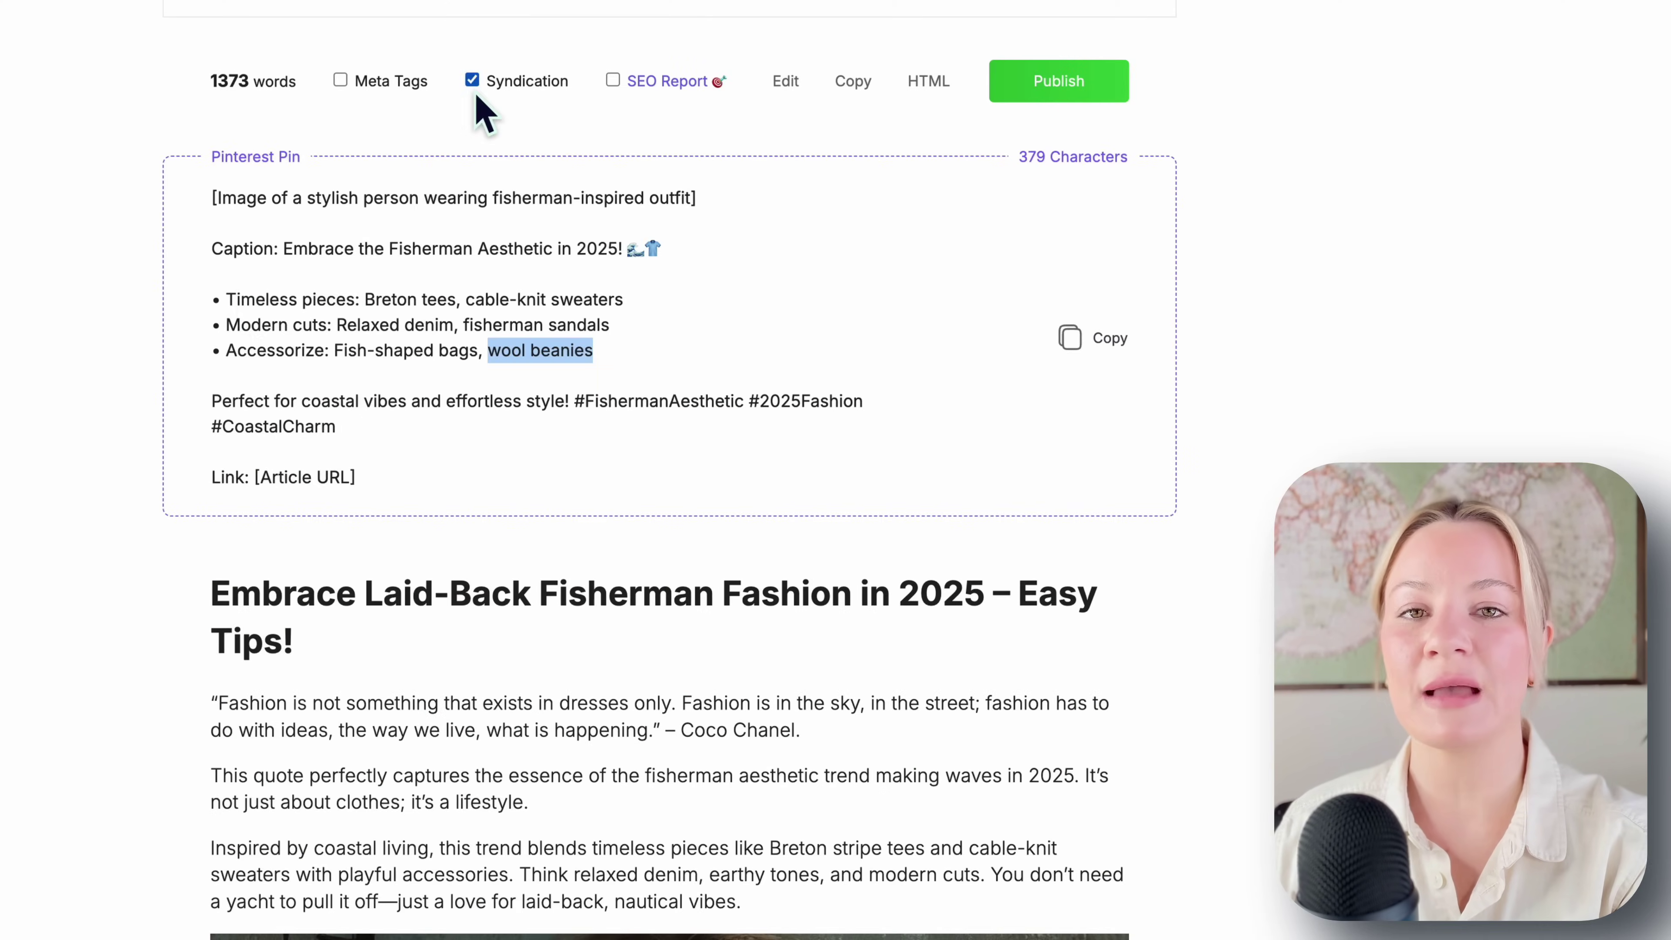
Copy the caption "Embrace the Fisherman Aesthetic in 2025!" with its emojis from the generated Pinterest text and paste it as the pin title.
left_click_drag(463, 263, 658, 250)
right_click(658, 250)
left_click(698, 289)
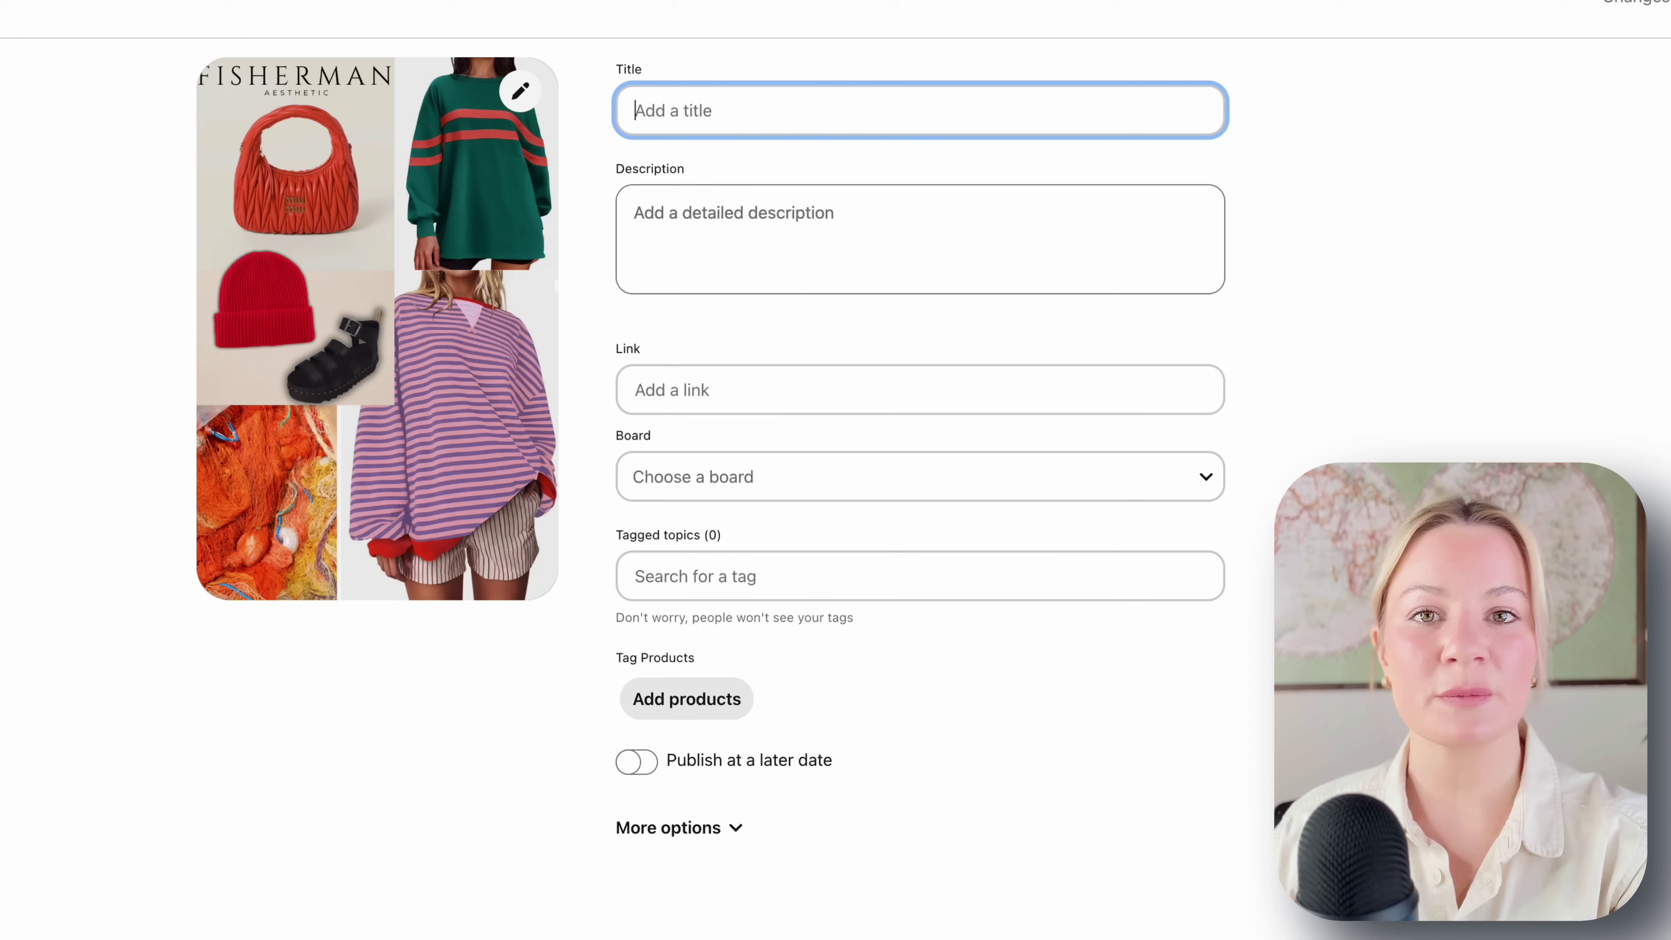
right_click(670, 110)
left_click(697, 263)
left_click(719, 279)
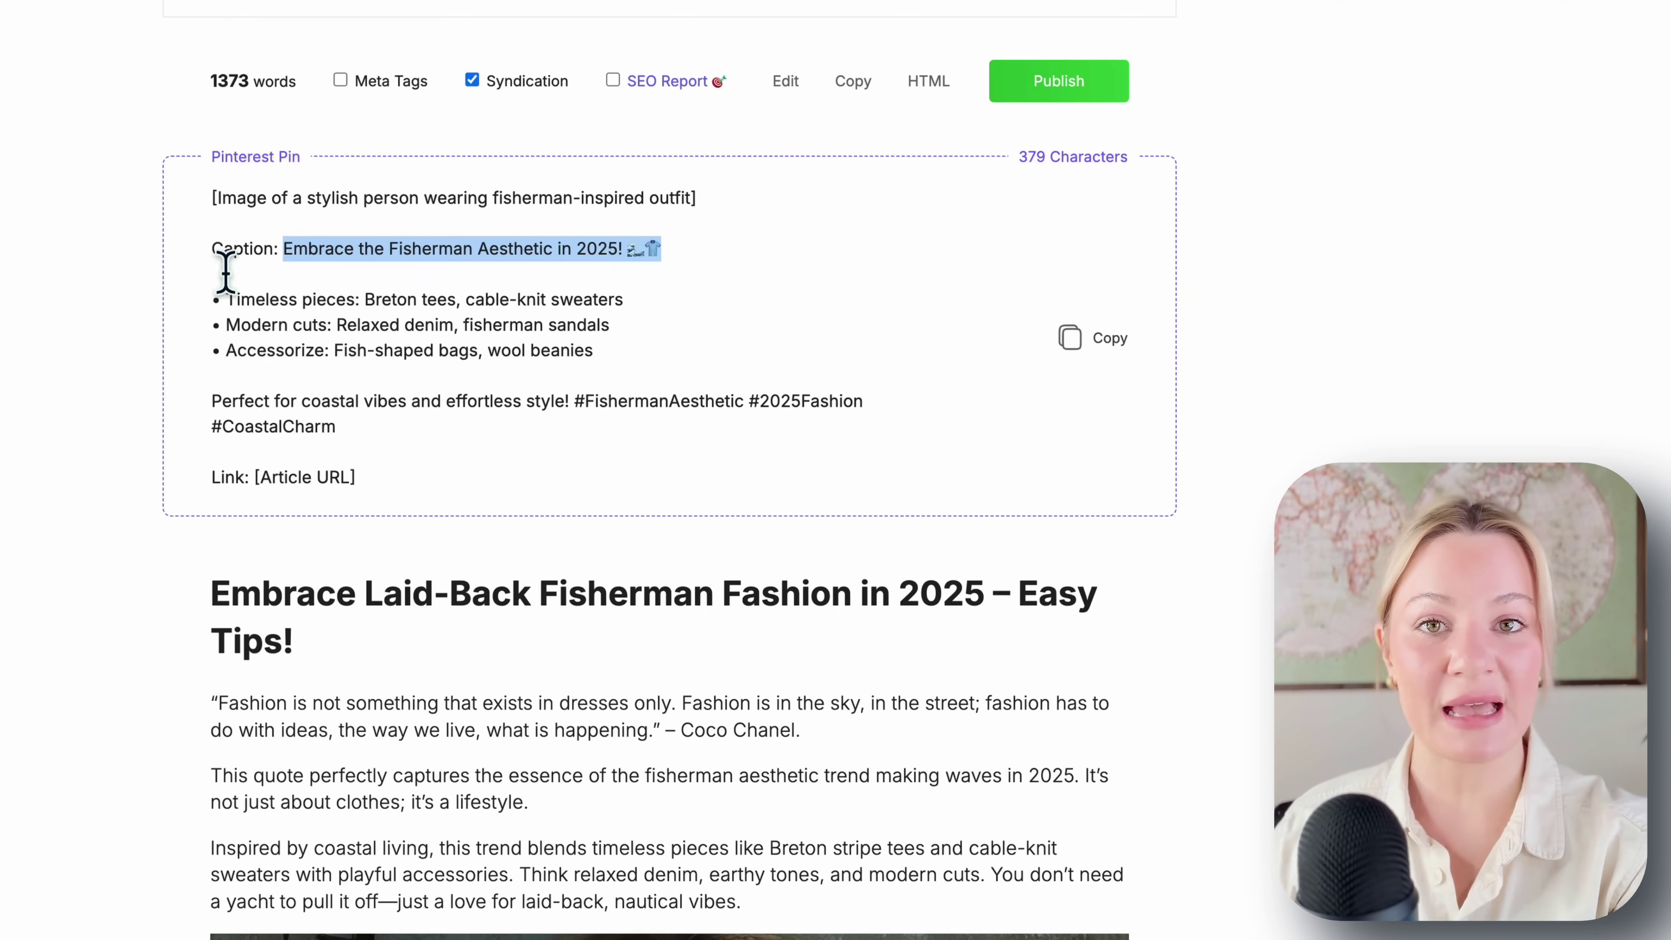
Copy the three bullet points on timeless pieces, modern cuts and accessories from the generated text into the pin description.
mouse_move(222, 299)
left_mouse_down()
mouse_move(608, 356)
mouse_move(268, 354)
mouse_move(211, 296)
left_mouse_up()
right_click(571, 308)
left_click(586, 354)
right_click(245, 315)
left_click(573, 356)
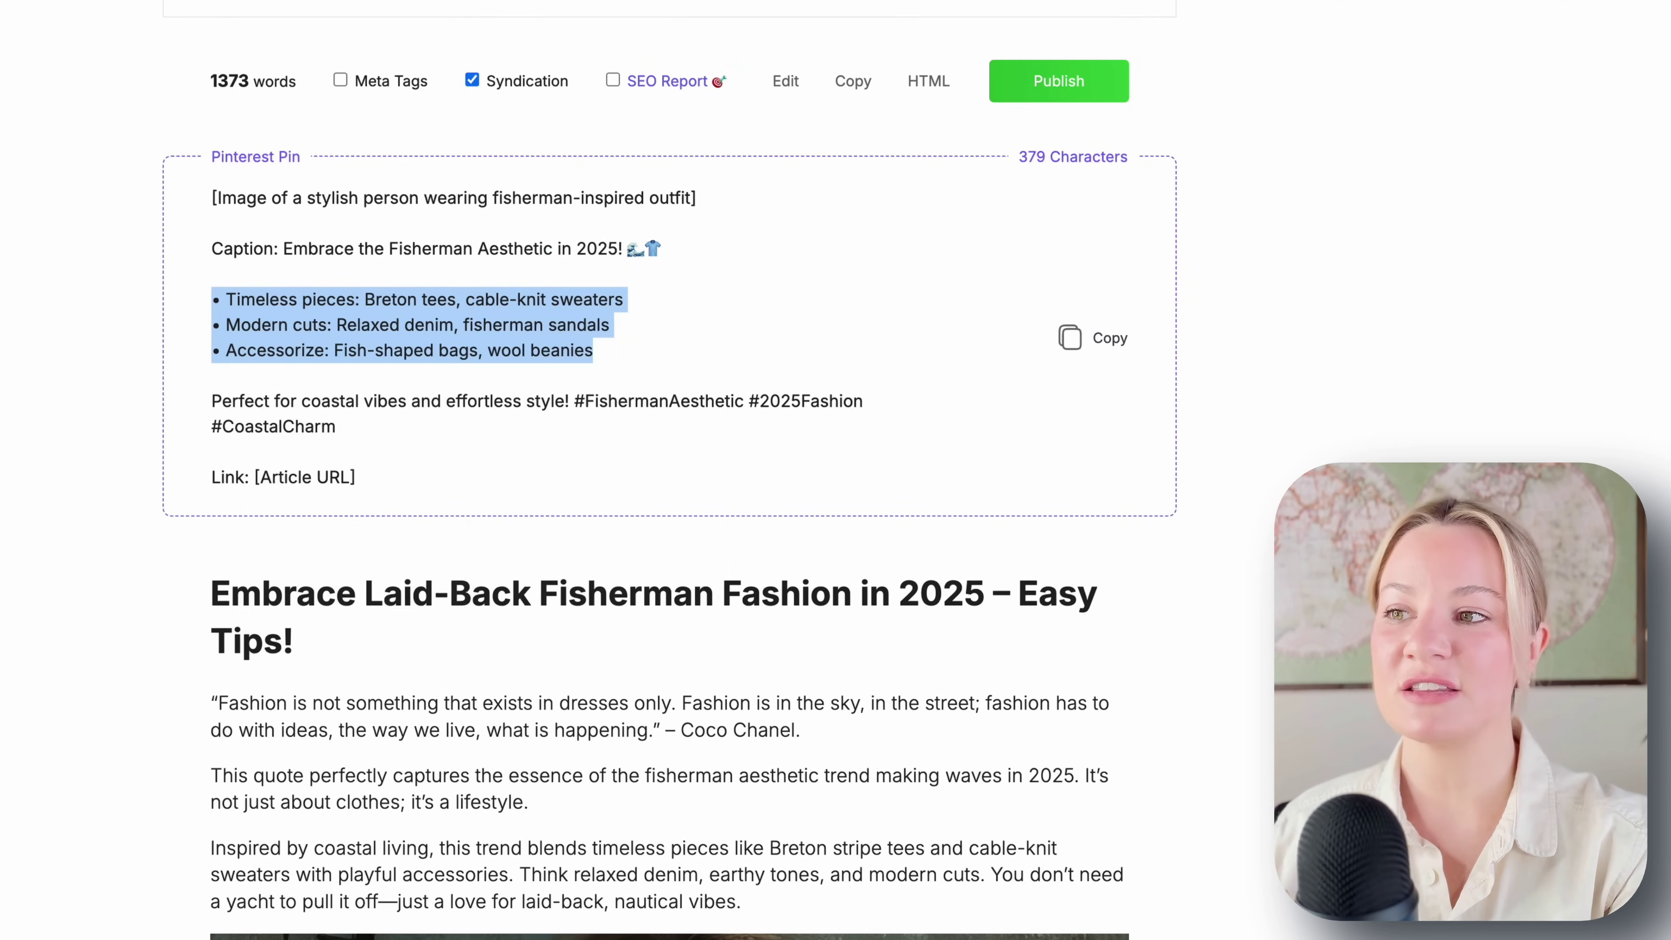
right_click(691, 231)
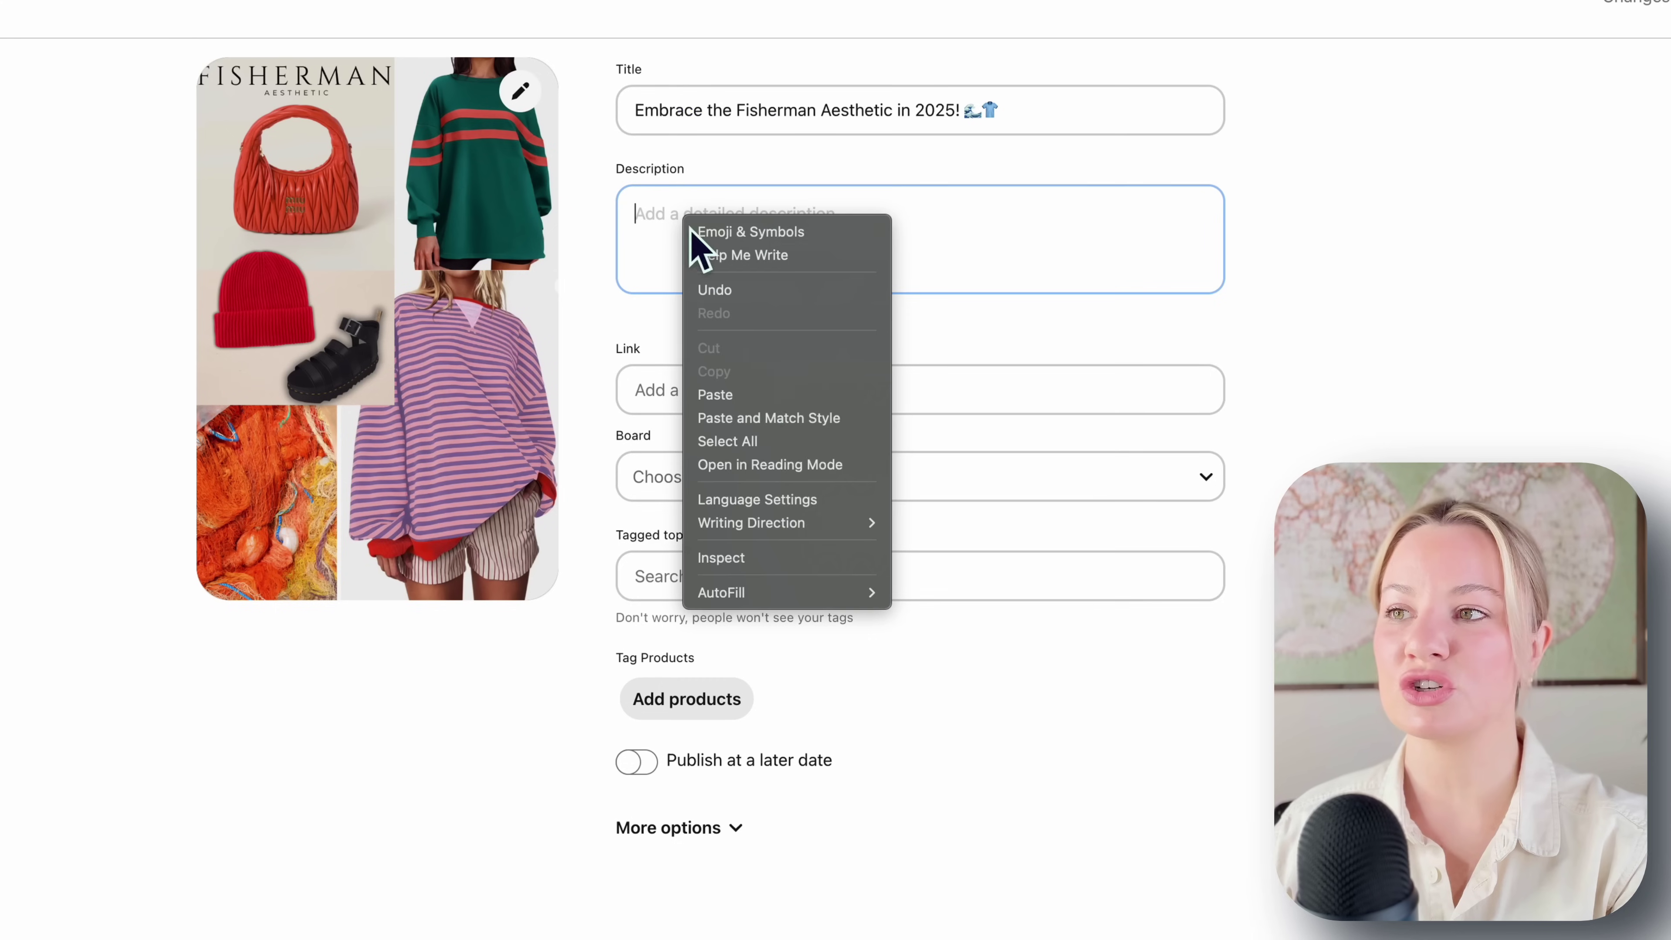
left_click(757, 393)
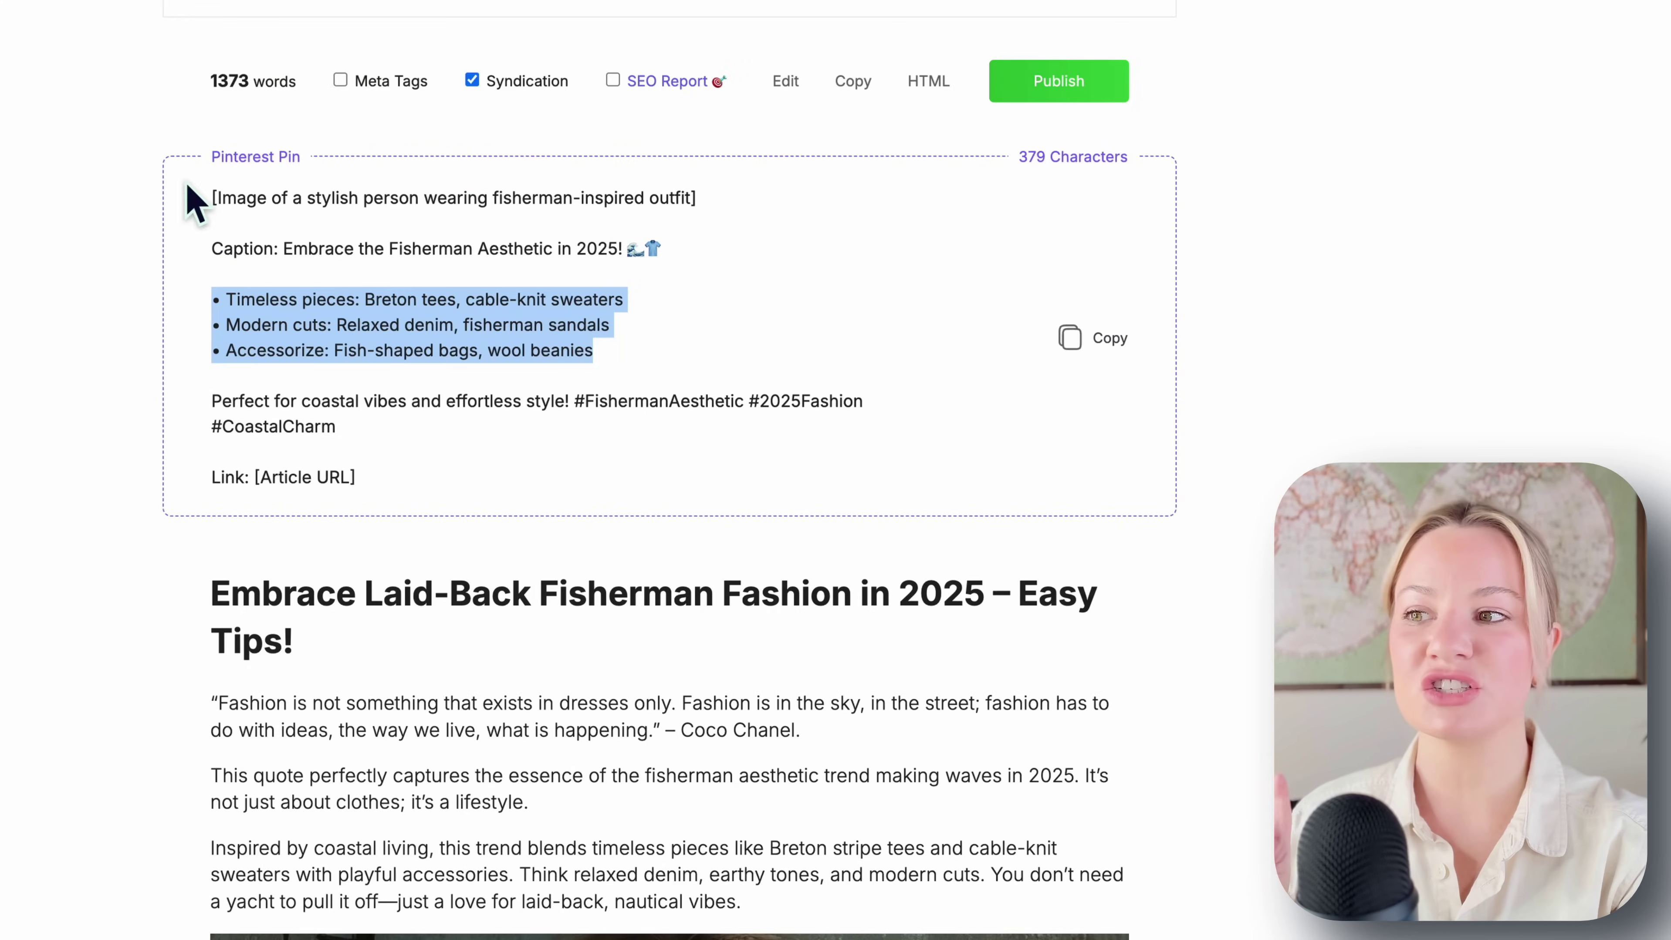
Copy the sentence "Perfect for coastal vibes and effortless style!" and add it below the description's bullets, separated by a blank line.
left_click_drag(571, 404, 262, 397)
right_click(257, 397)
left_click(342, 423)
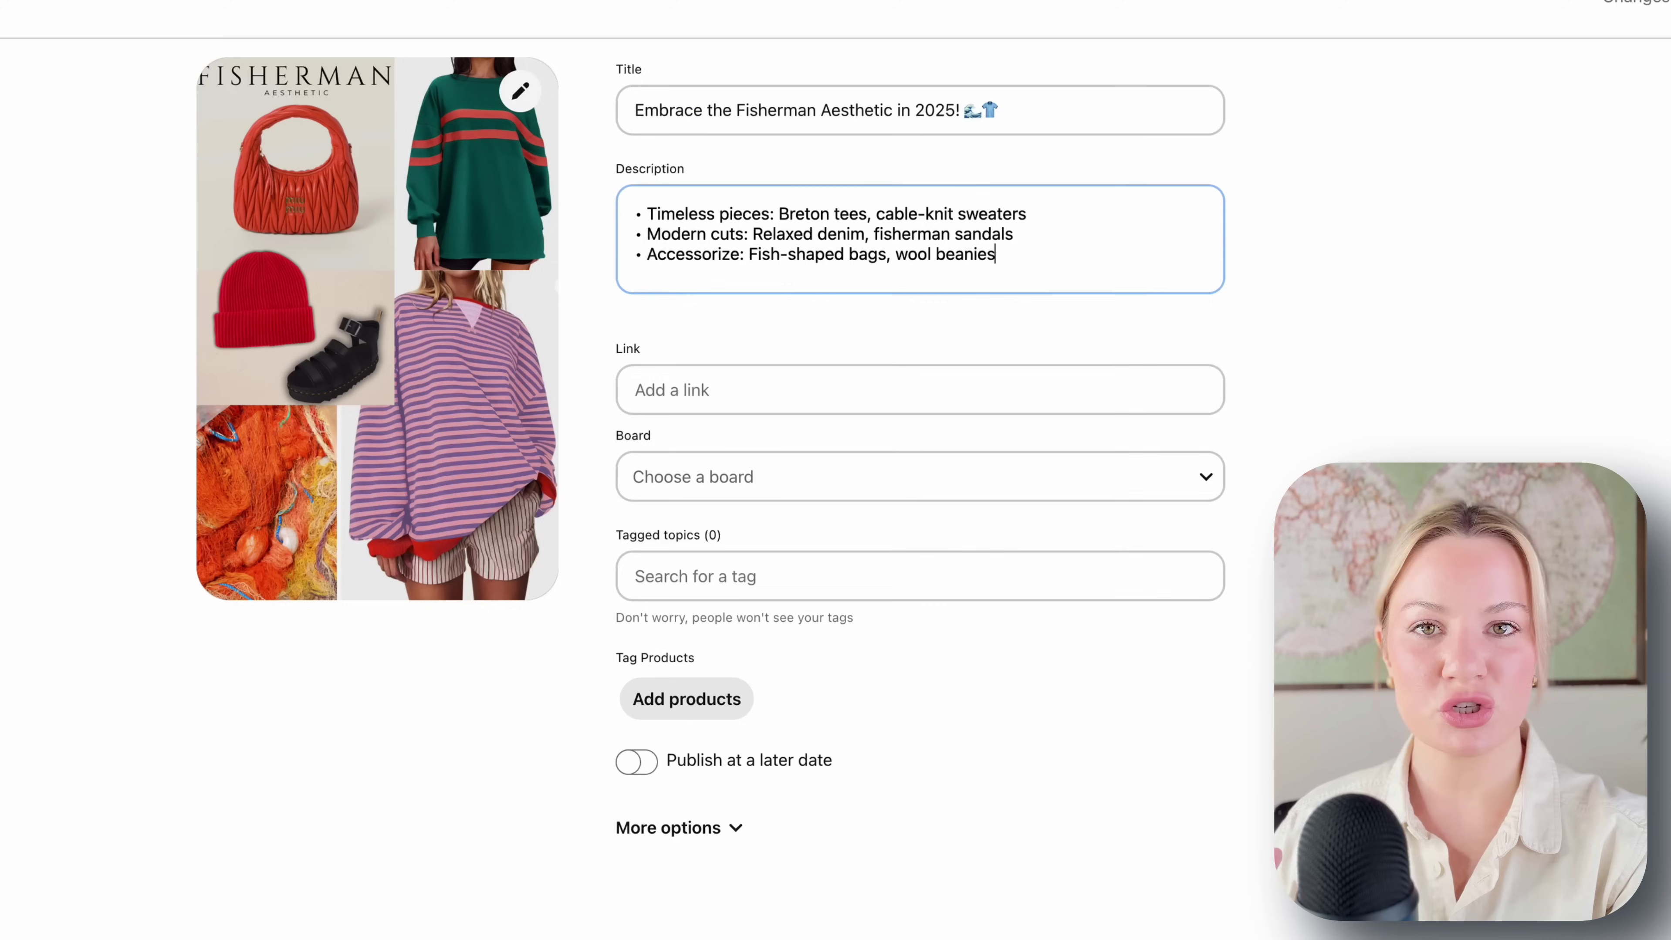
key("Return")
key("Return")
right_click(652, 279)
left_click(672, 452)
Create a new board named "Fashion Trends" for the pin.
left_click(714, 438)
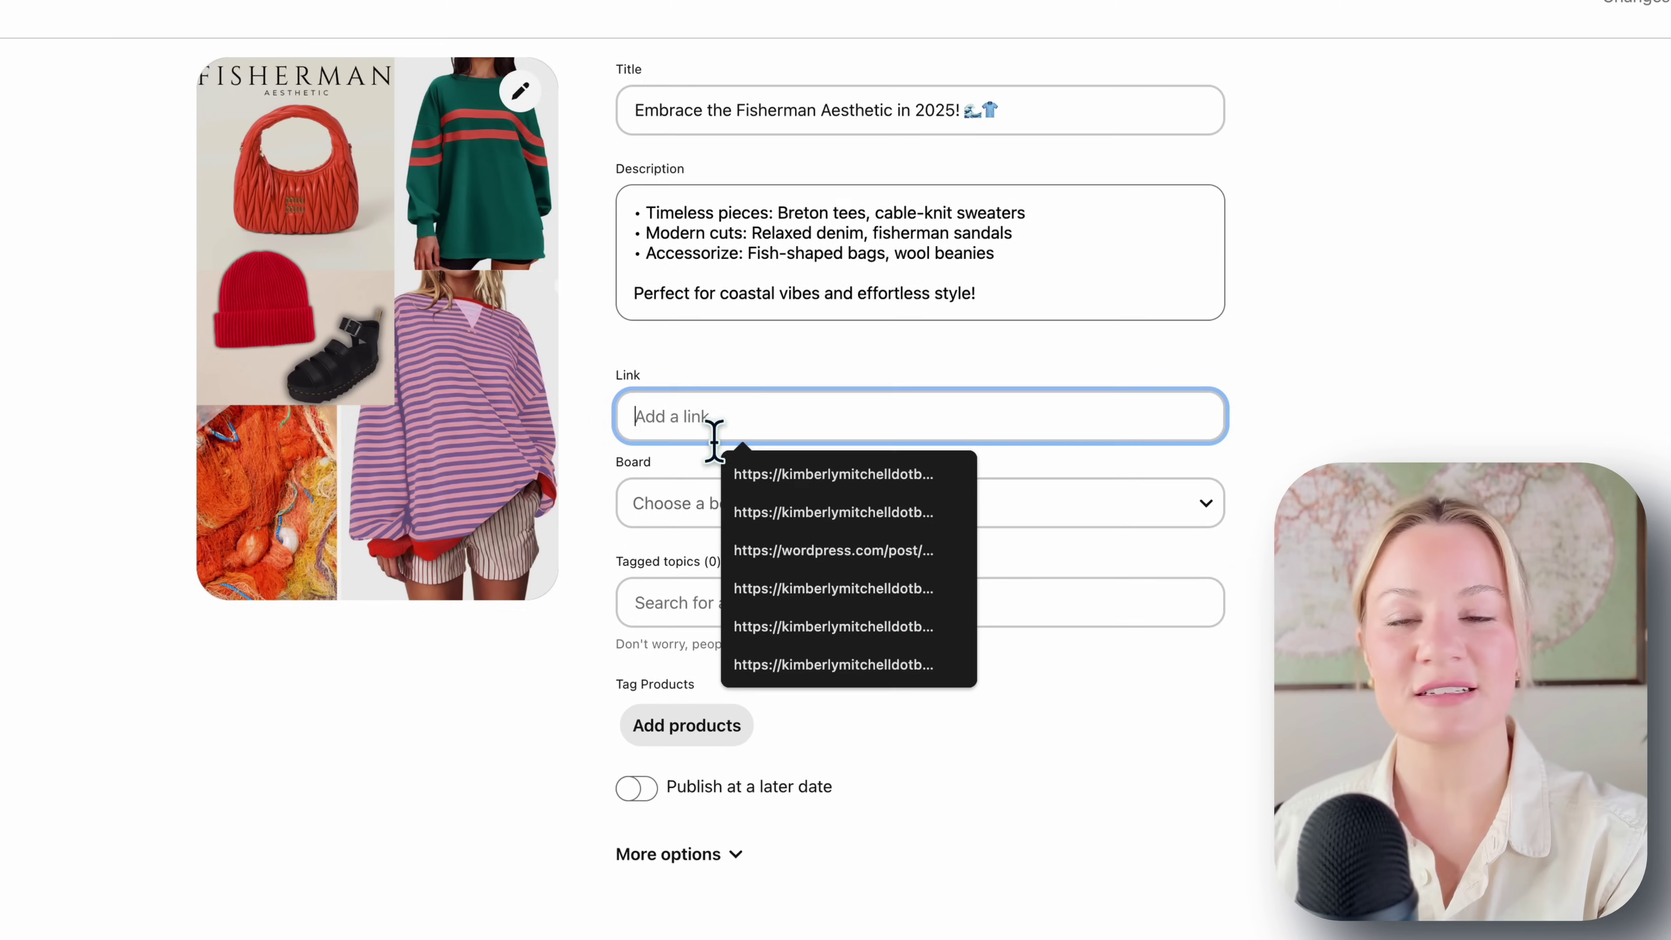
left_click(709, 510)
left_click(746, 853)
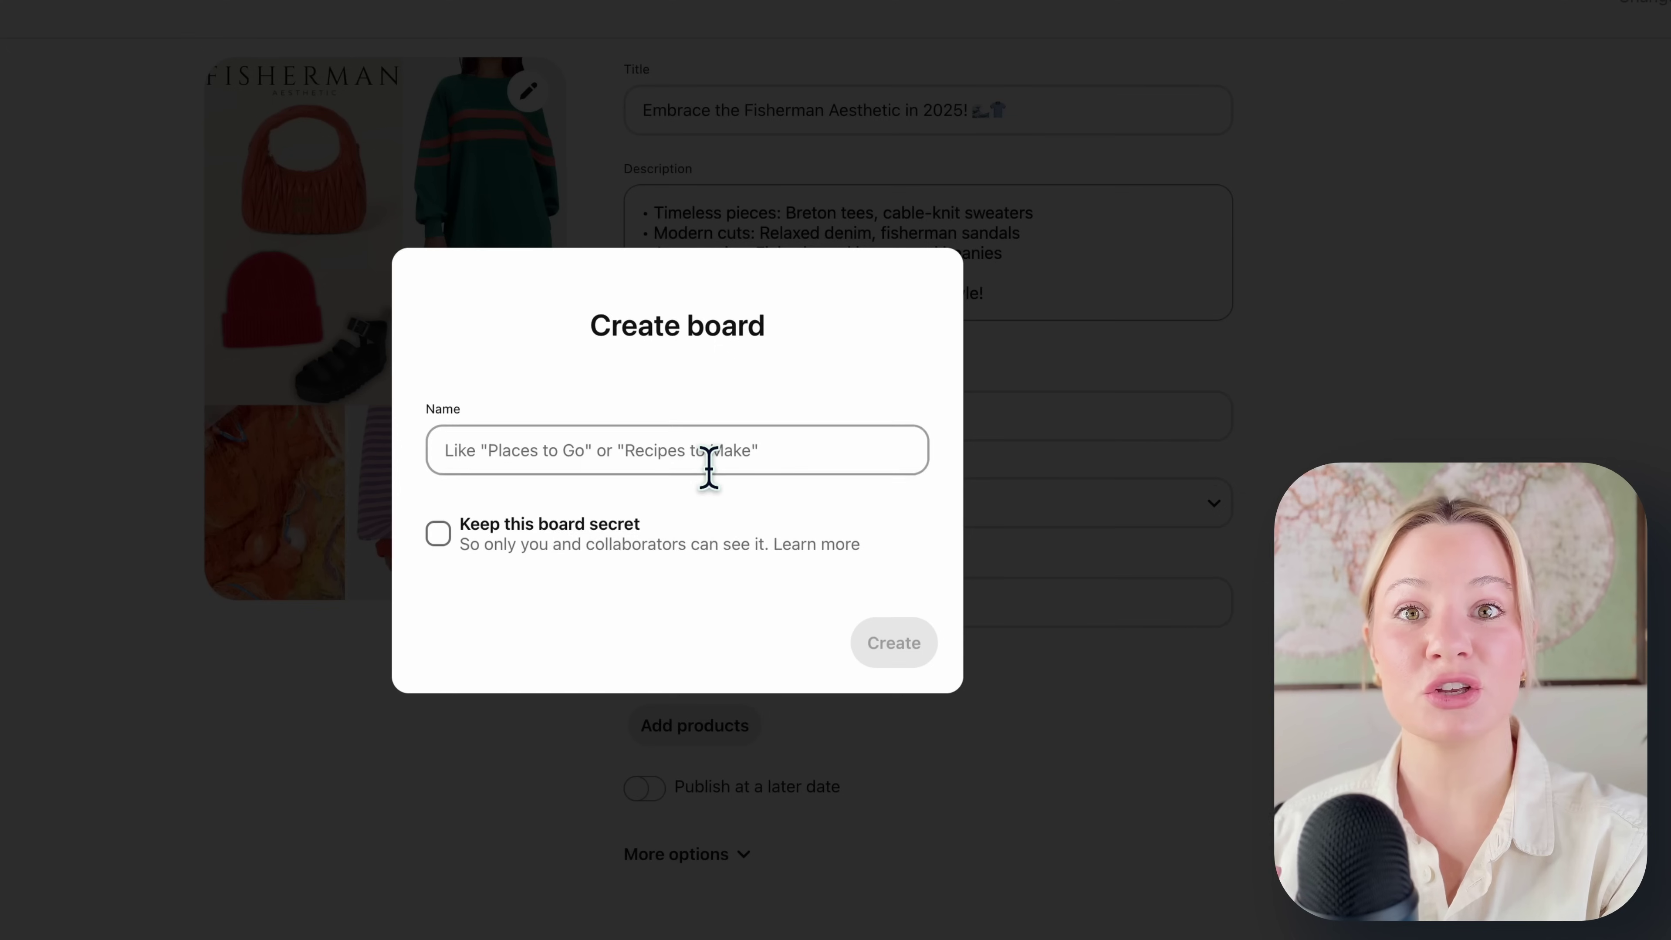
type("Fashion Trends")
left_click(894, 643)
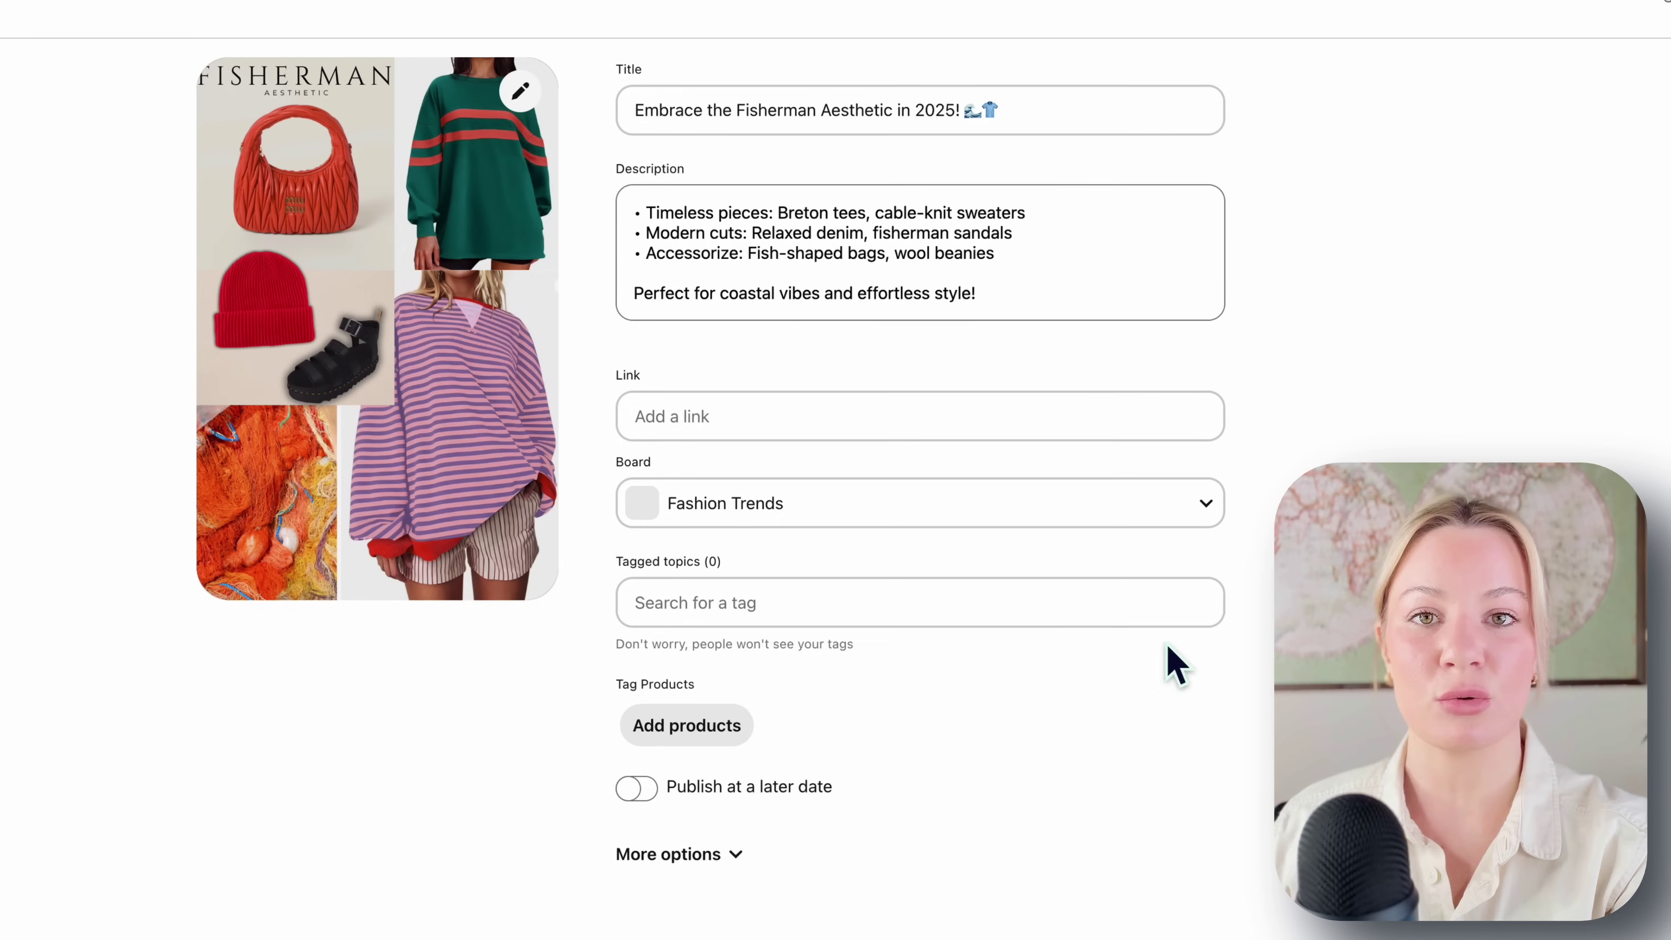
Copy the hashtags #FishermanAesthetic #2025Fashion #CoastalCharm from the generated text and paste them into the pin's tagged topics.
left_click(980, 601)
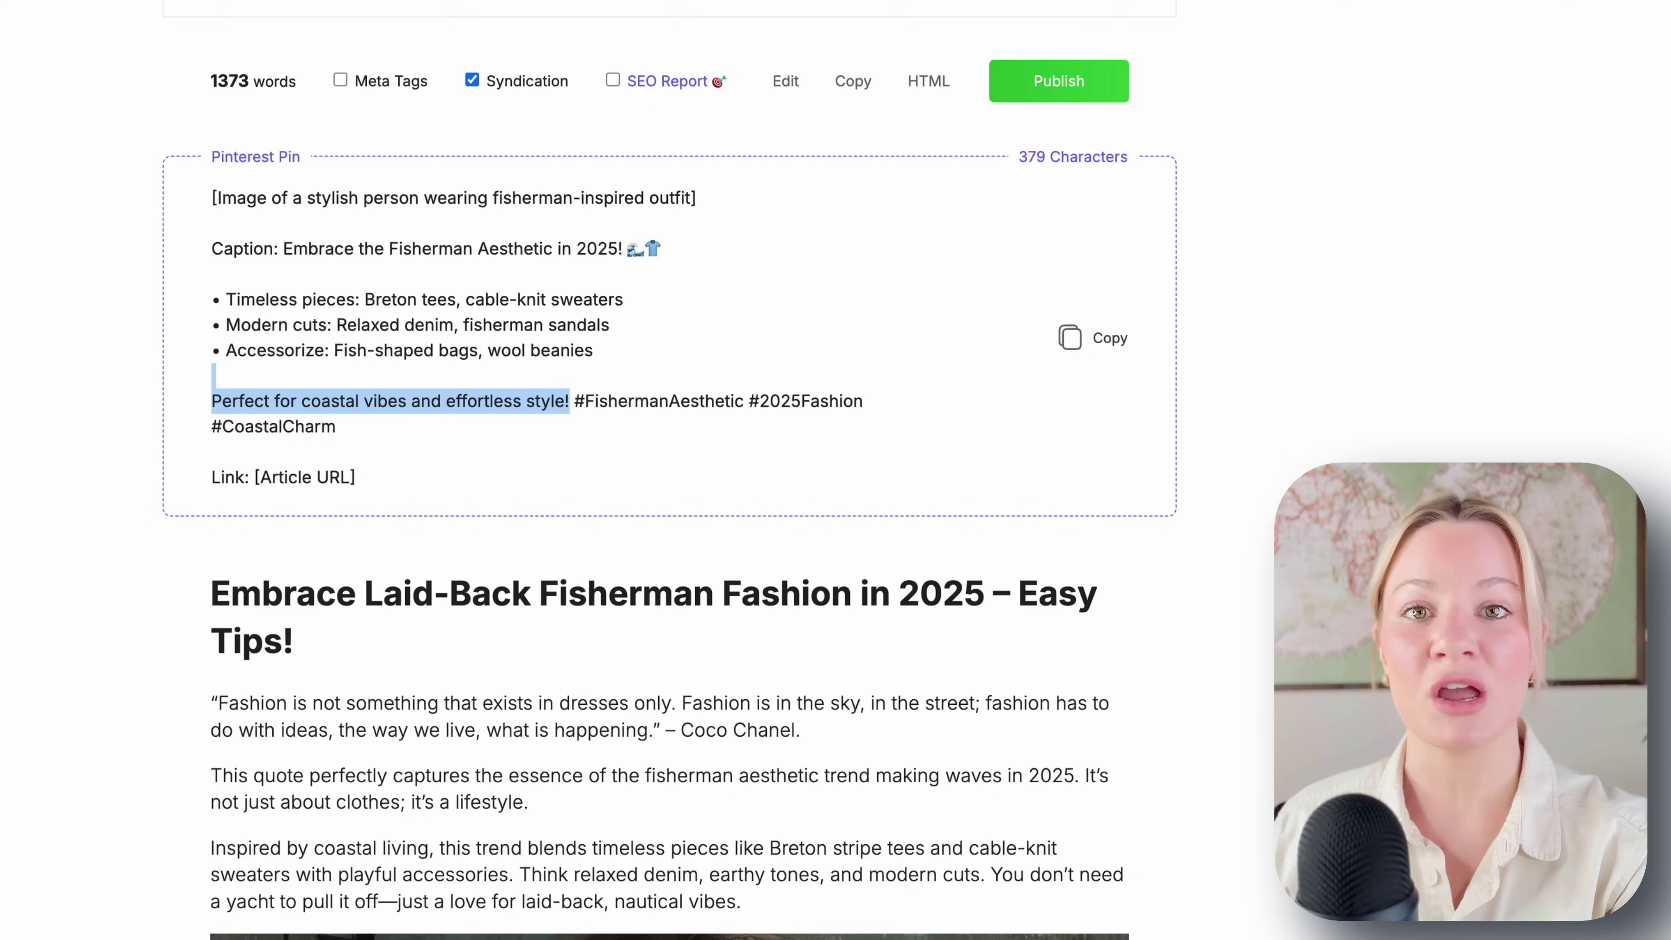
left_click(609, 428)
left_click_drag(609, 427, 574, 401)
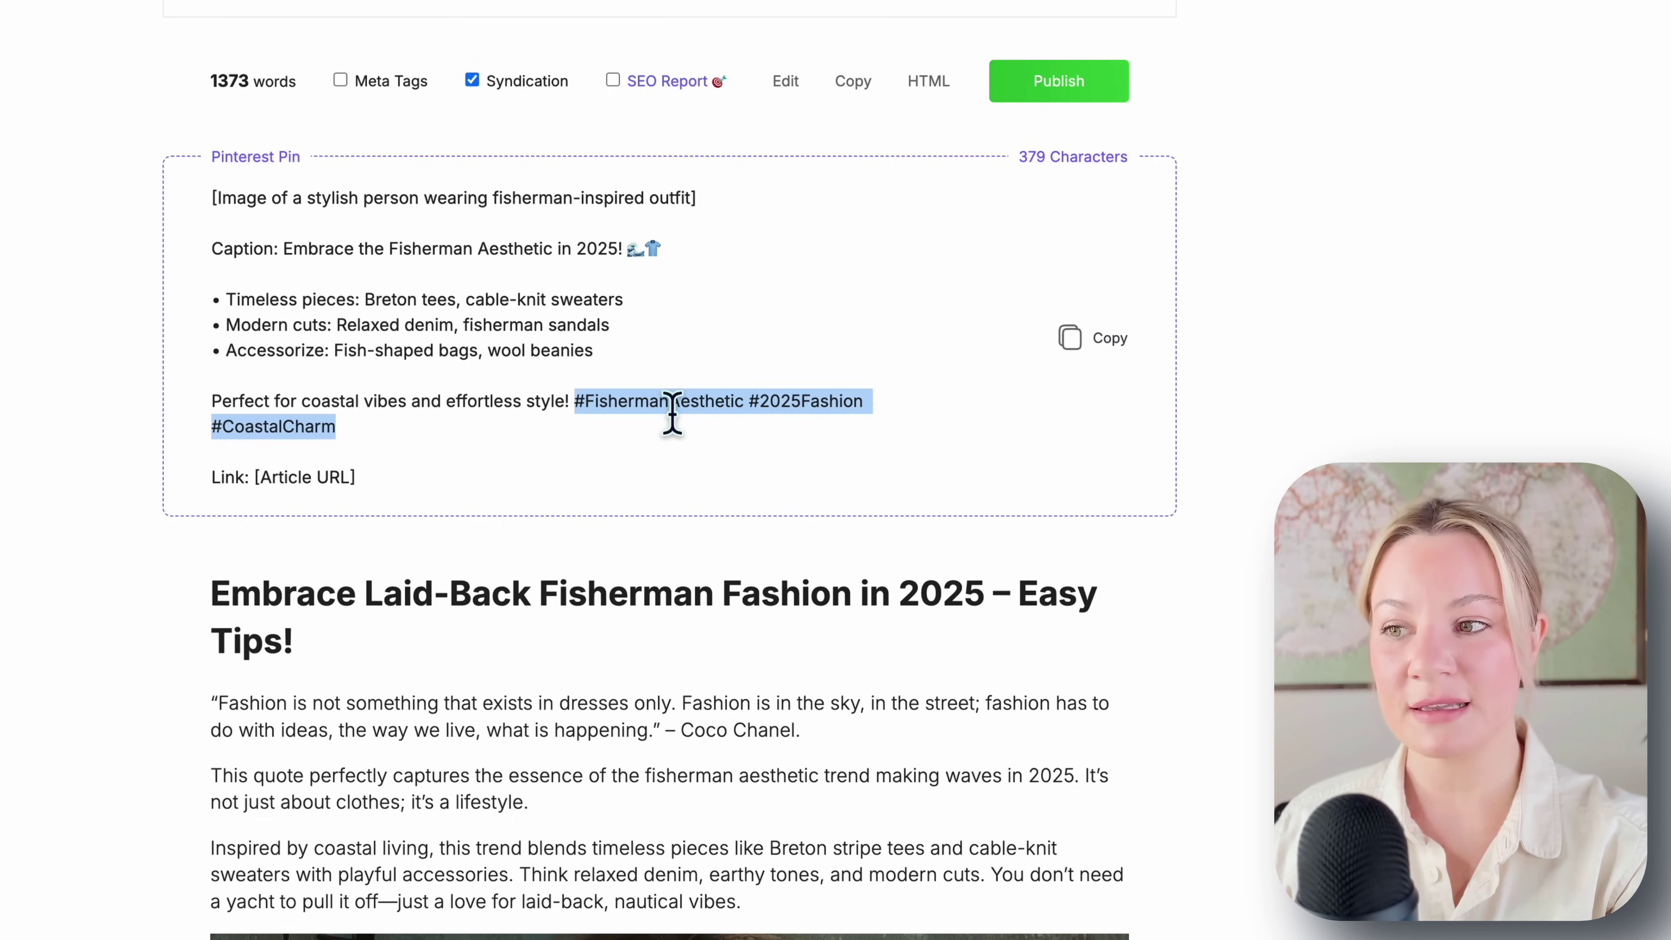
right_click(655, 389)
left_click(678, 403)
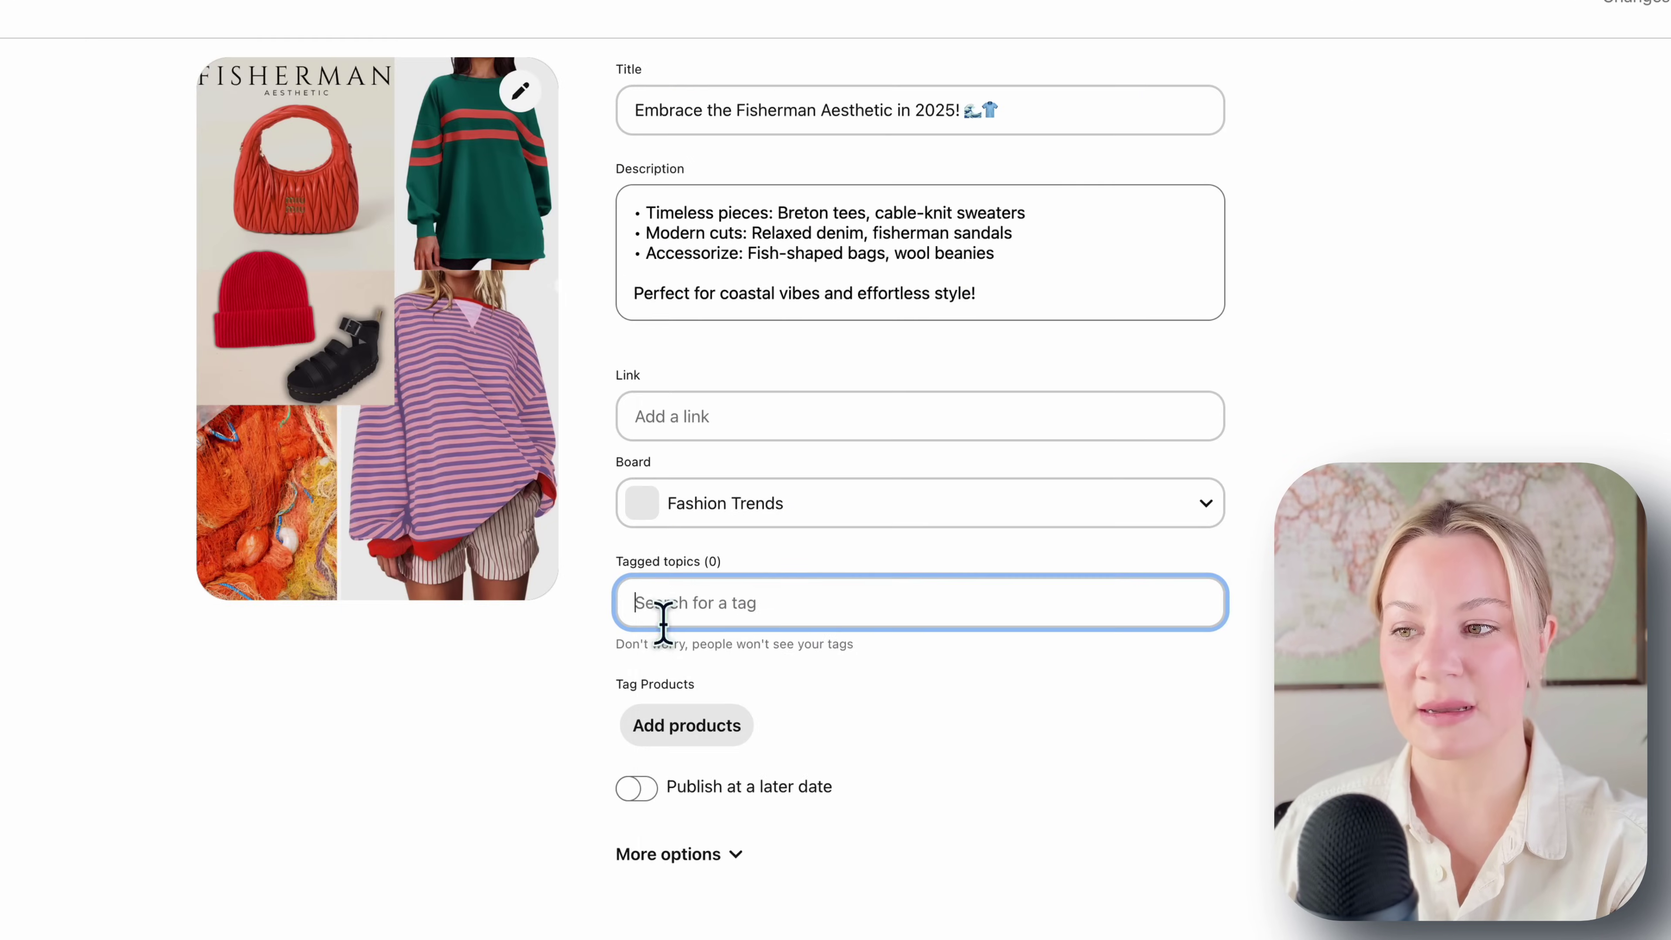
right_click(663, 622)
left_click(685, 698)
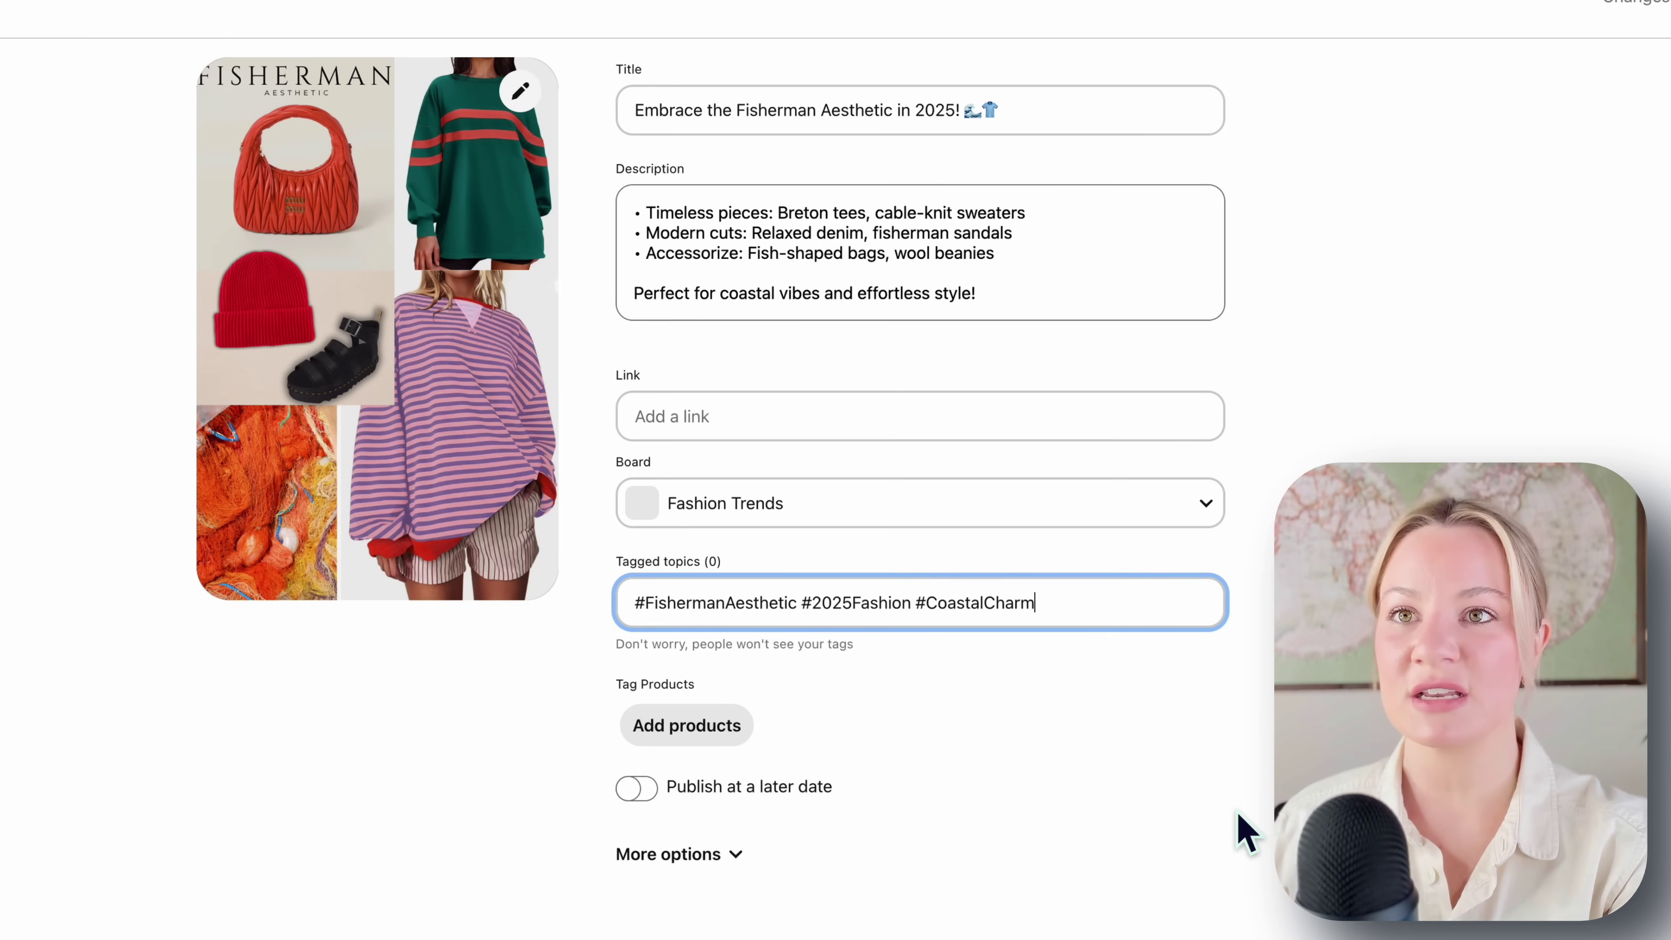
Open the product search for tagging products in the pin.
left_click(653, 744)
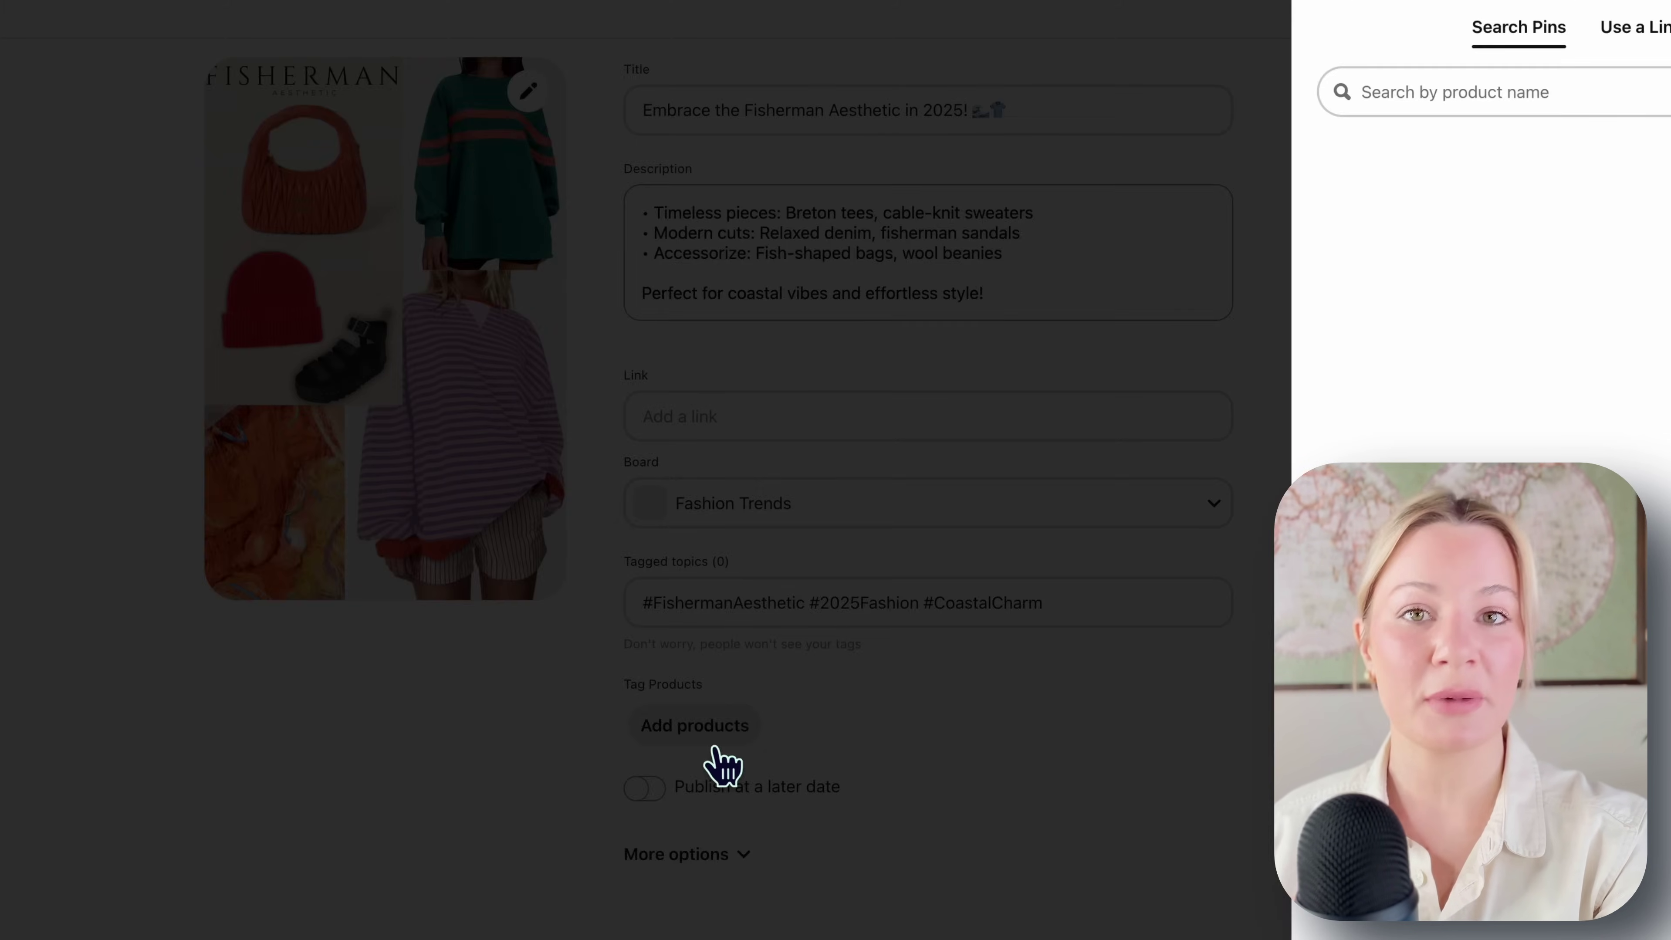